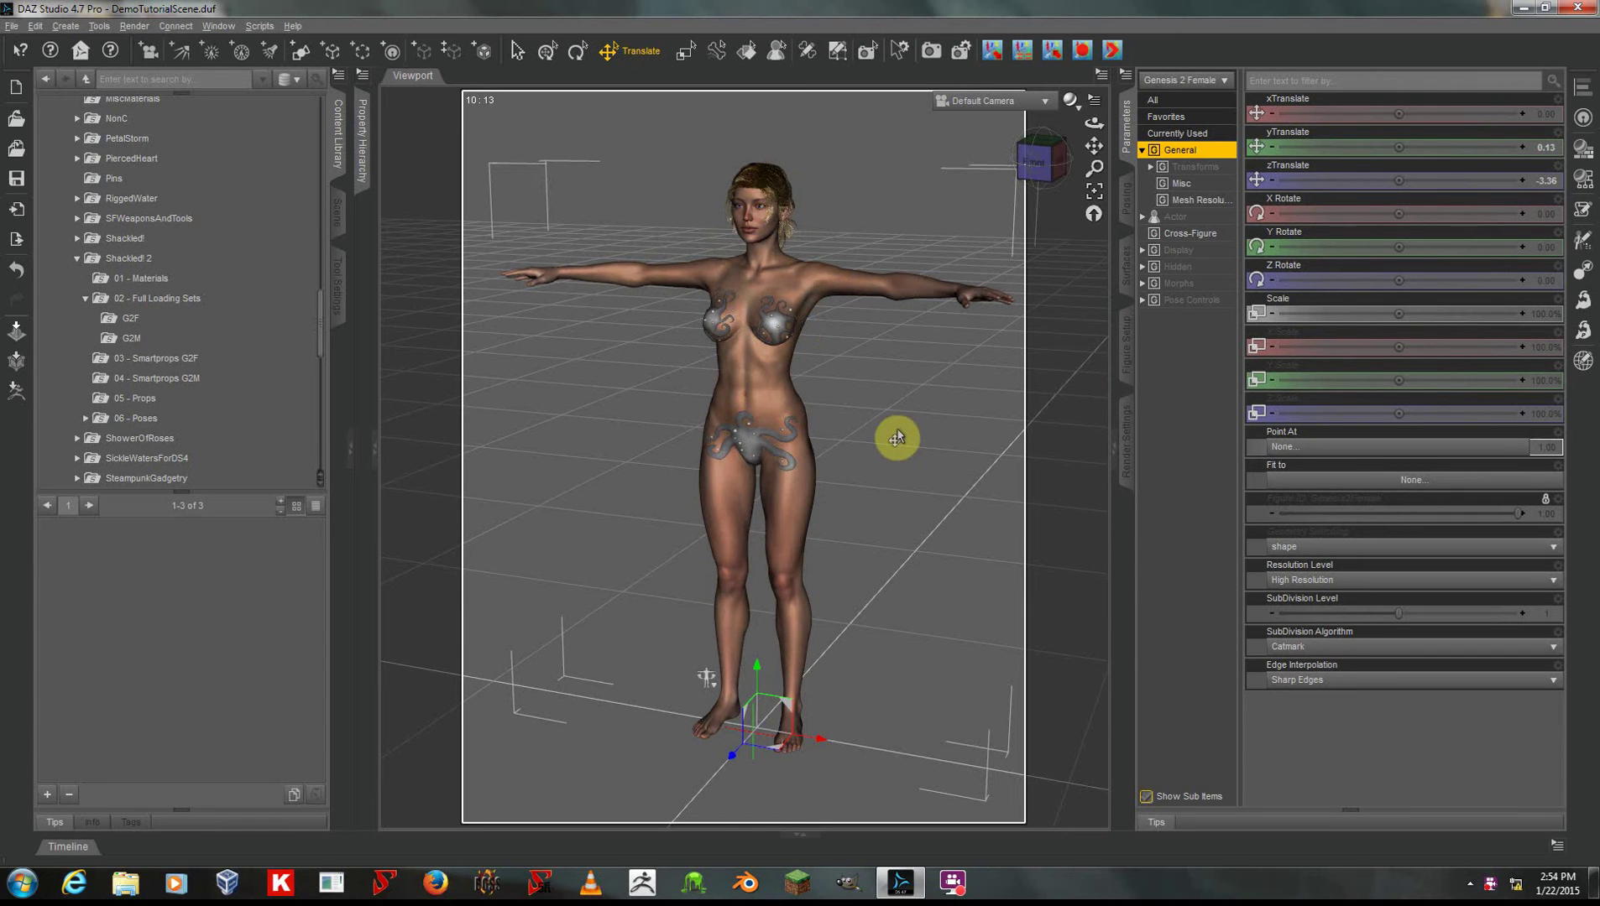
Step: Select the Genesis 2 Female figure and open the G2F folder of the Shackled! 2 full loading sets
right_click(768, 362)
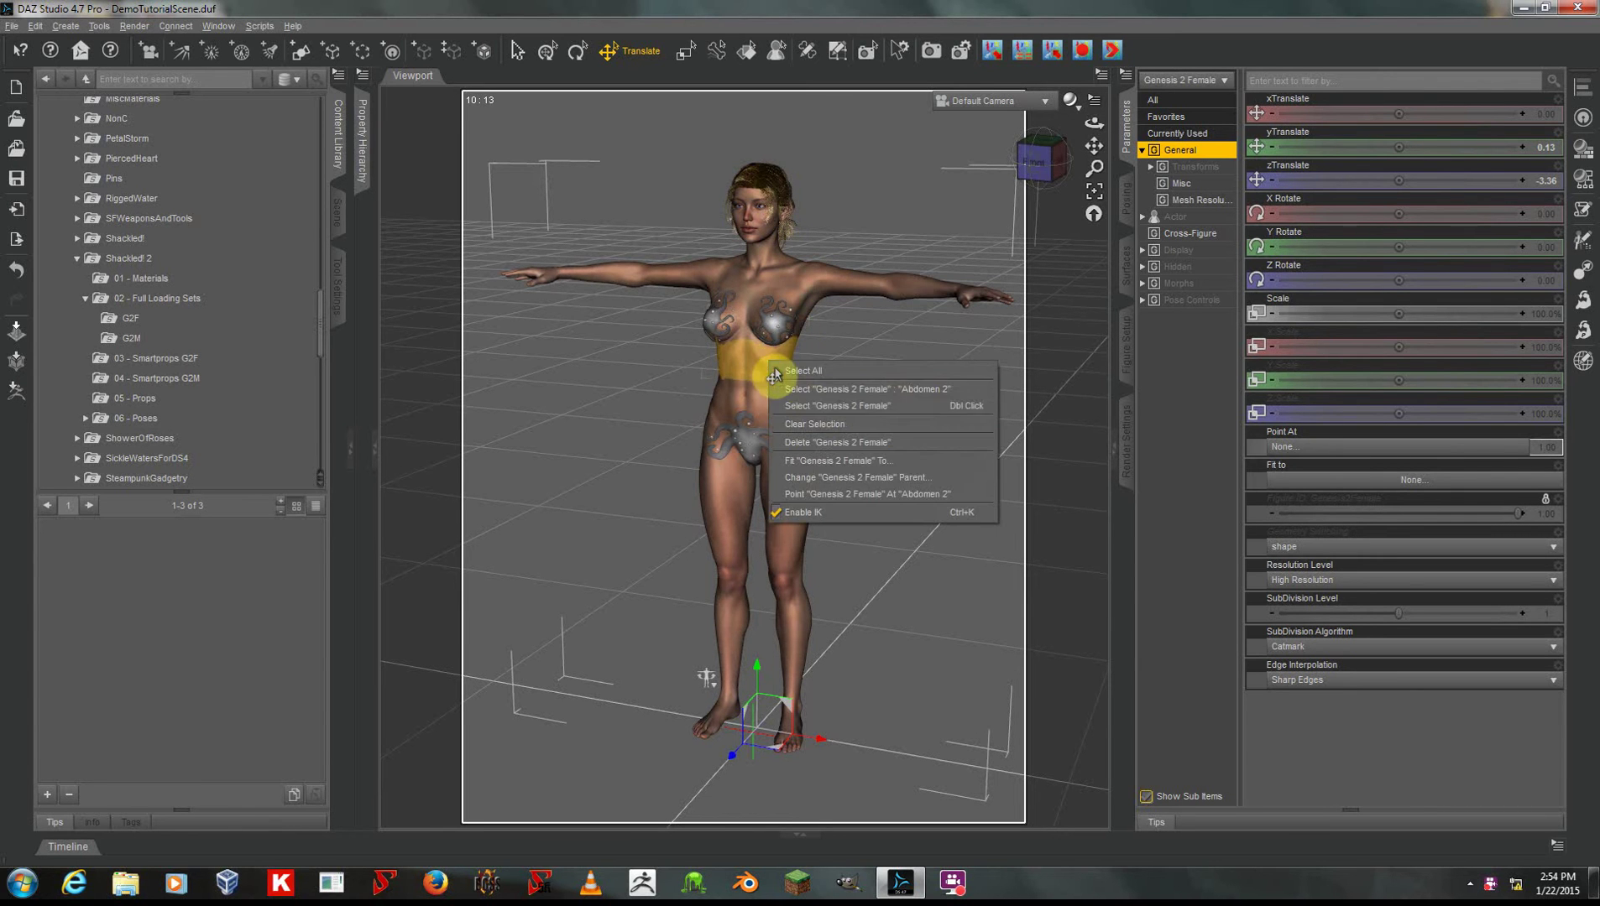
left_click(816, 407)
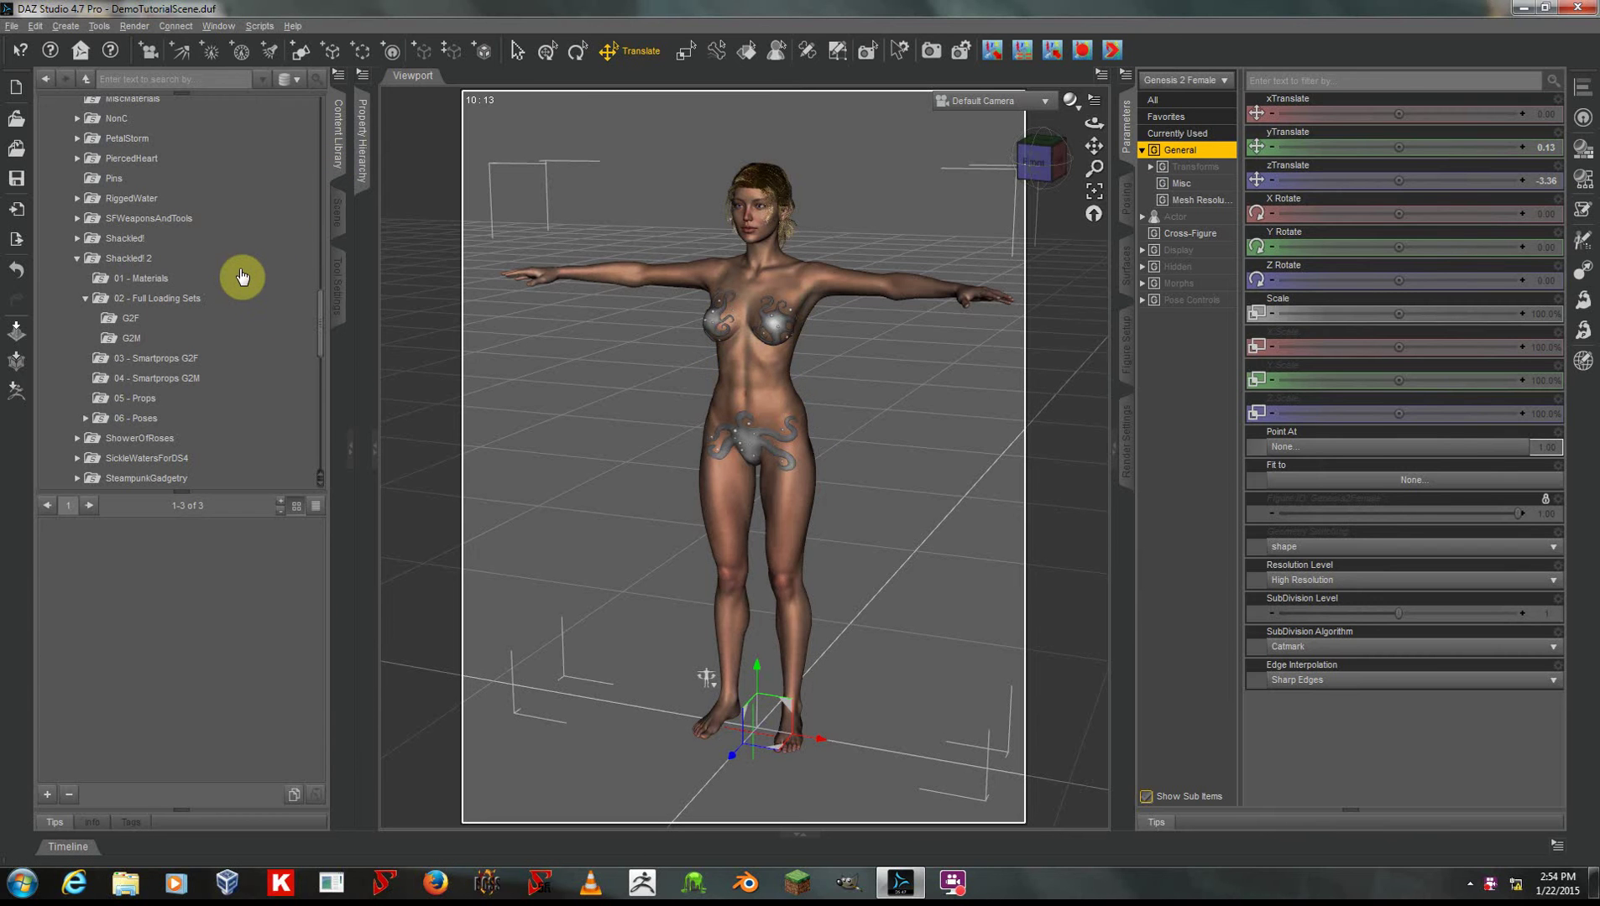
scroll(242, 277, "up", 10)
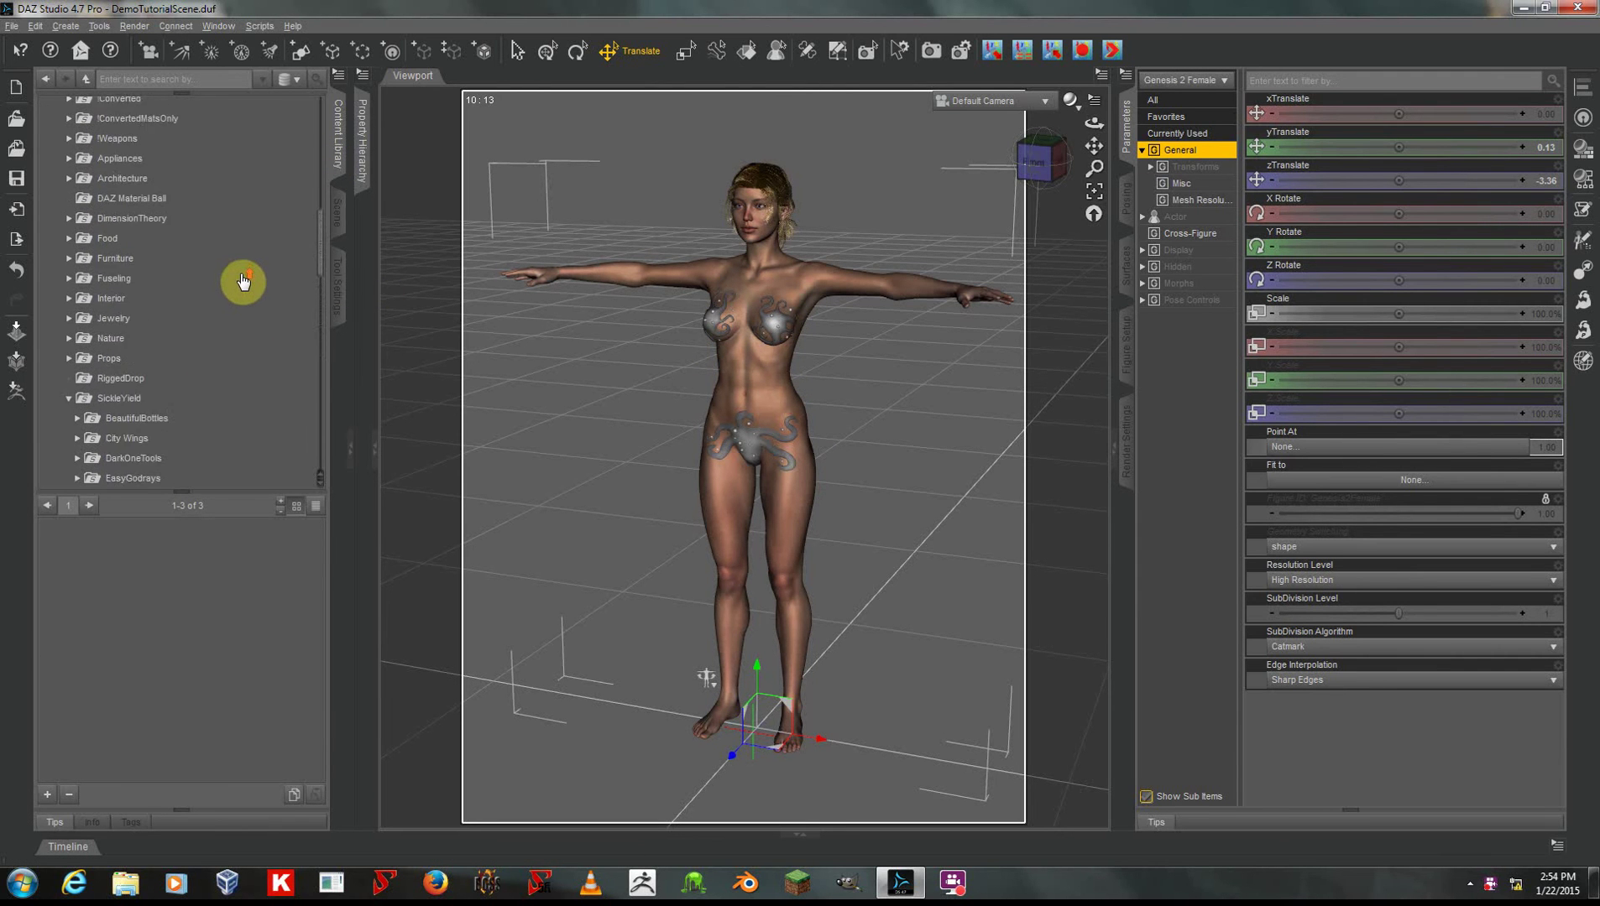
left_click(196, 306)
scroll(202, 308, "down", 5)
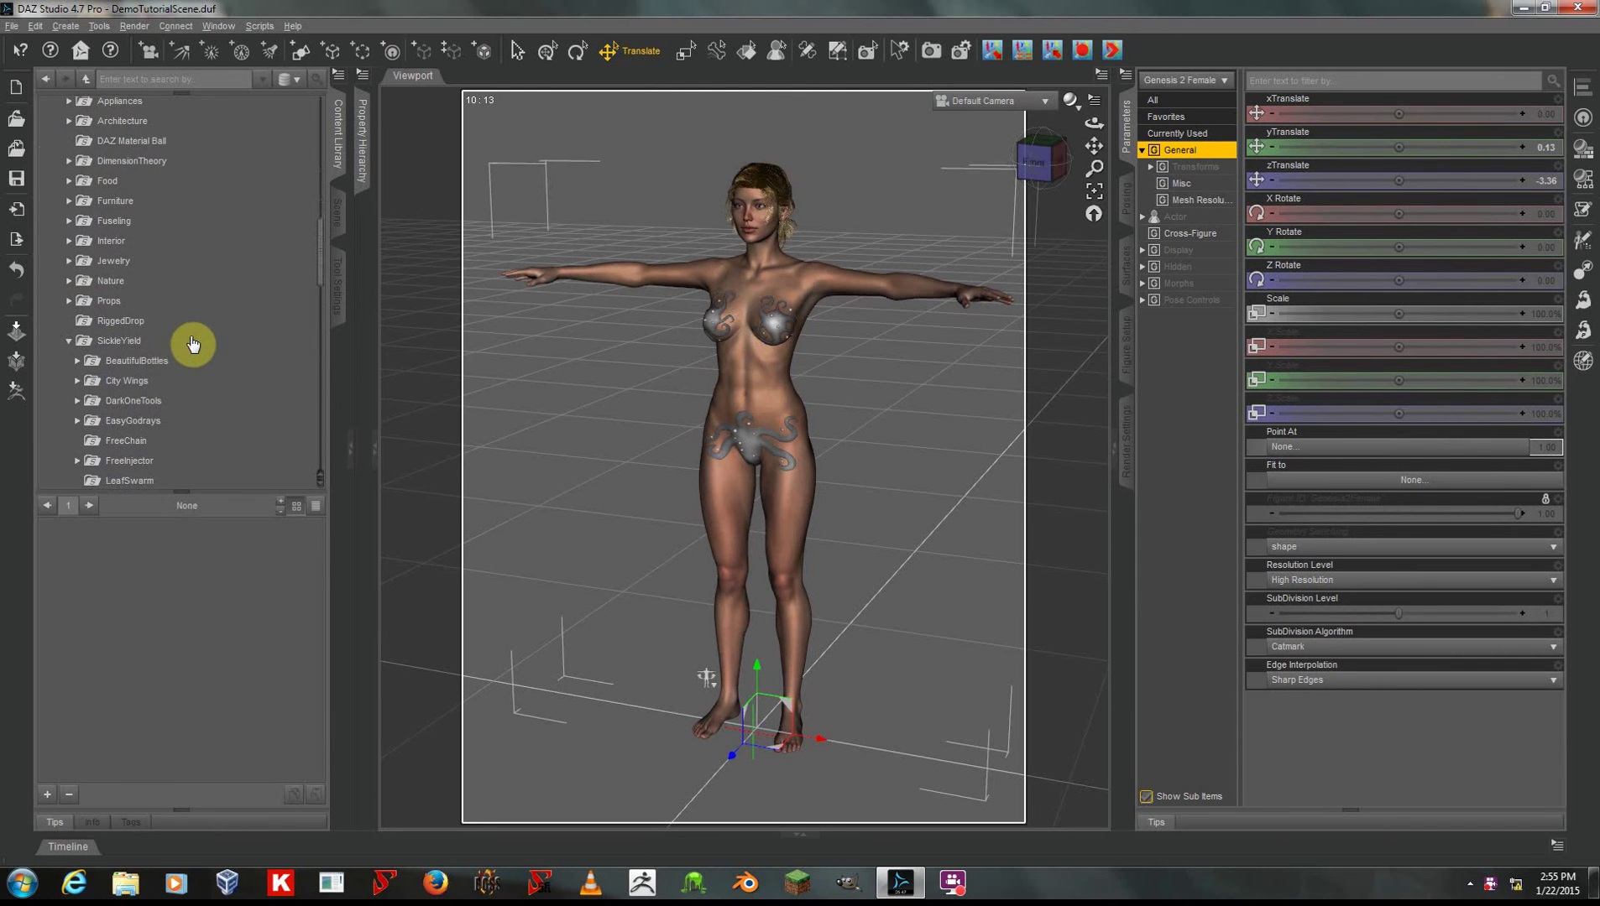
left_click(195, 338)
scroll(210, 327, "down", 8)
left_click(206, 260)
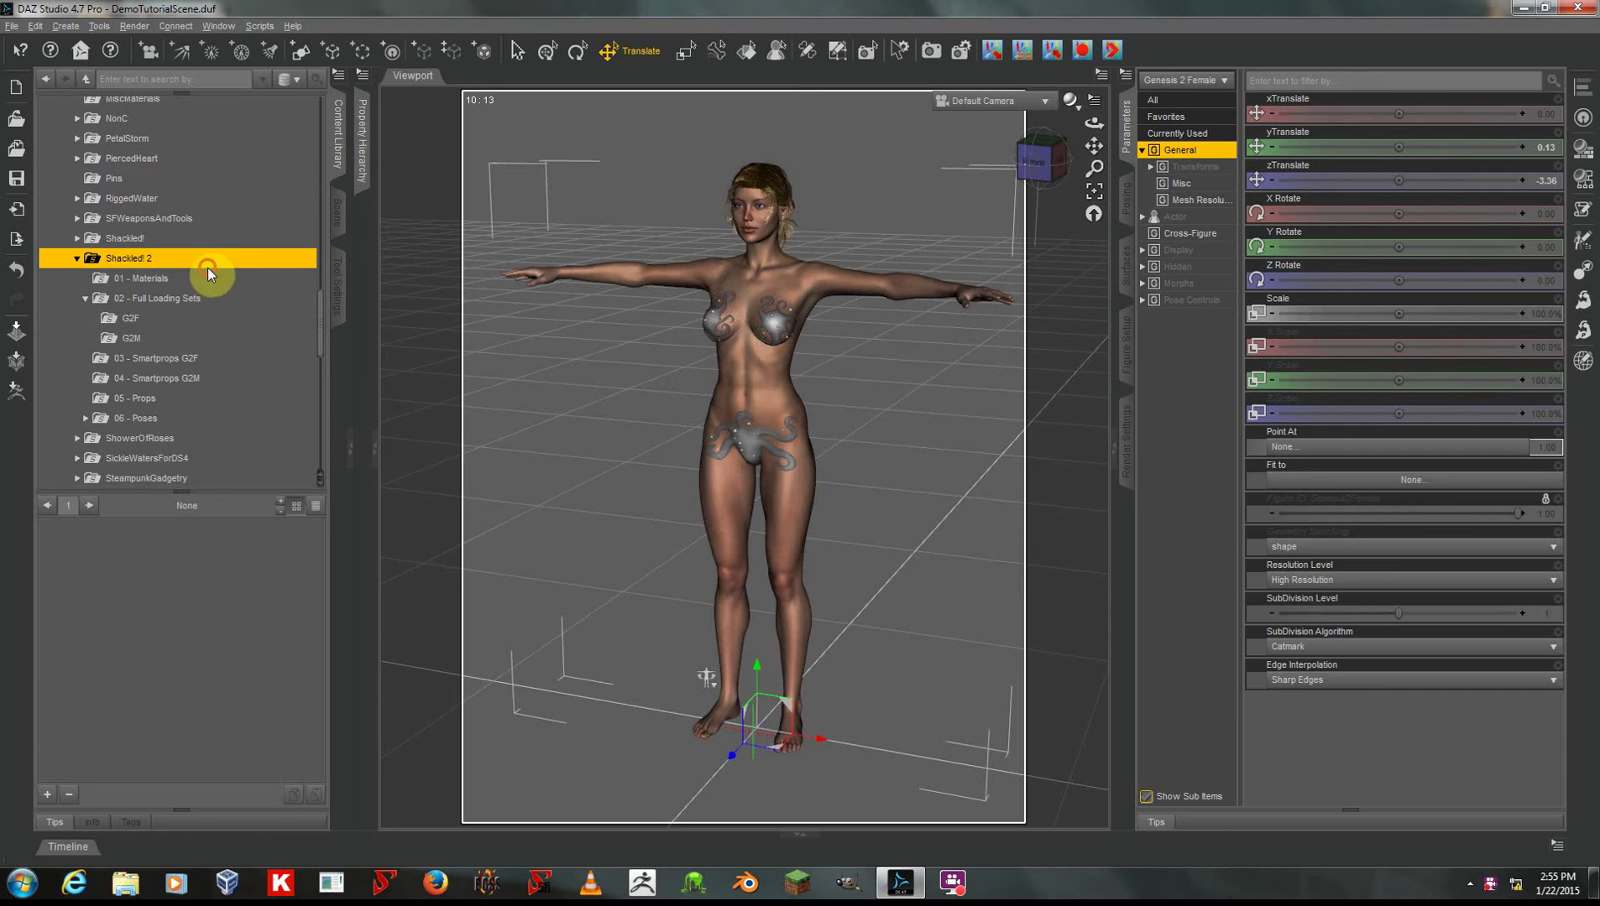
left_click(208, 301)
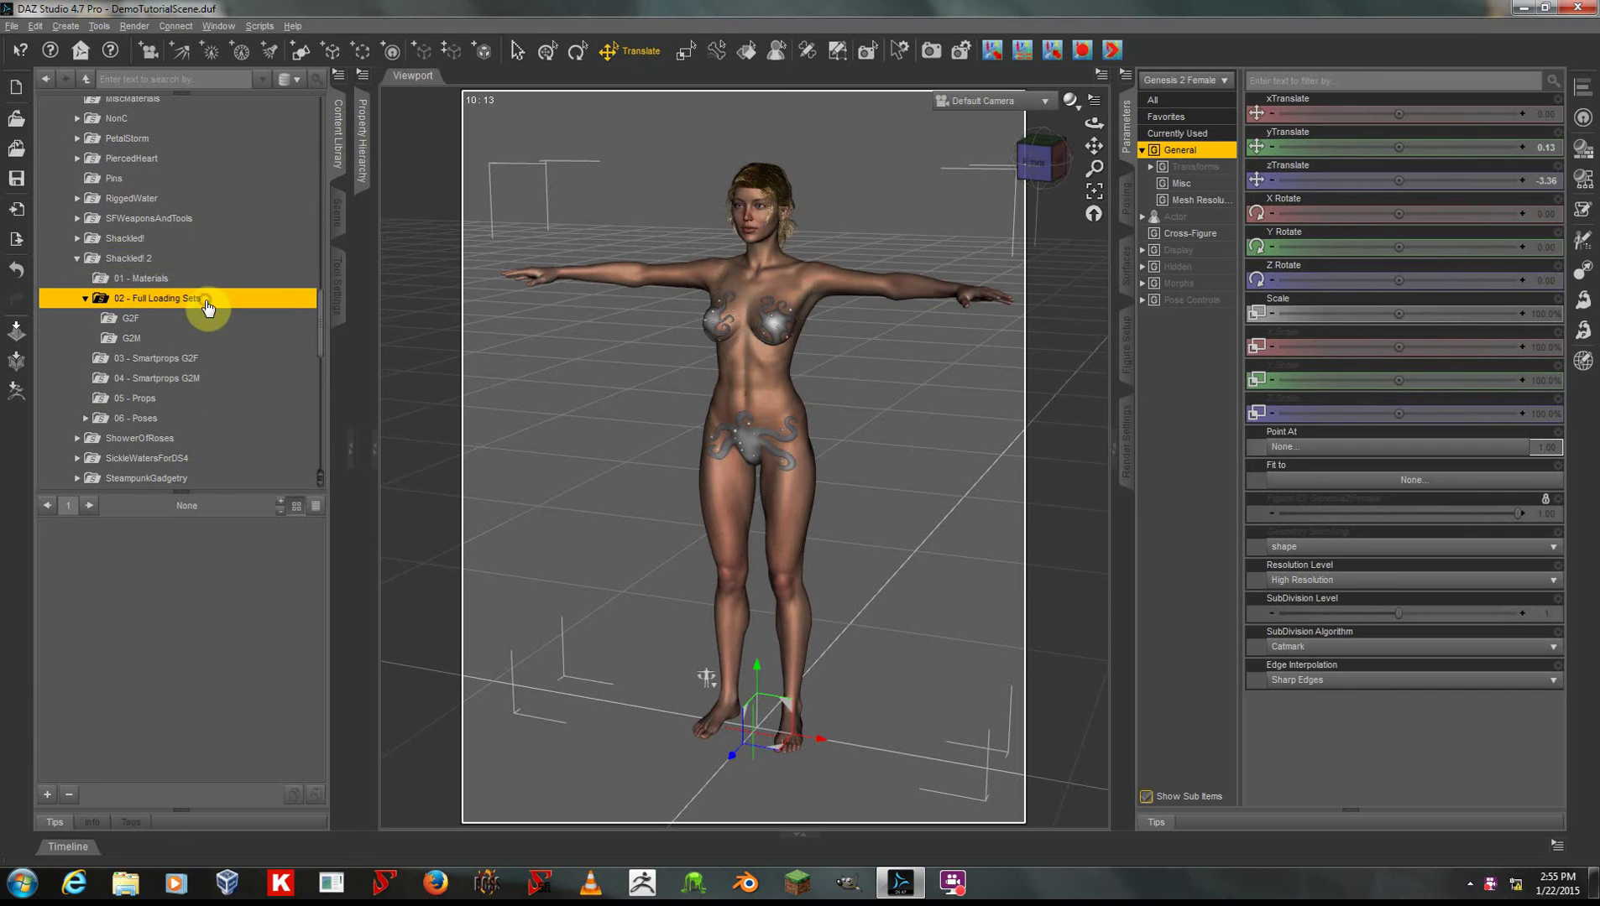
left_click(203, 320)
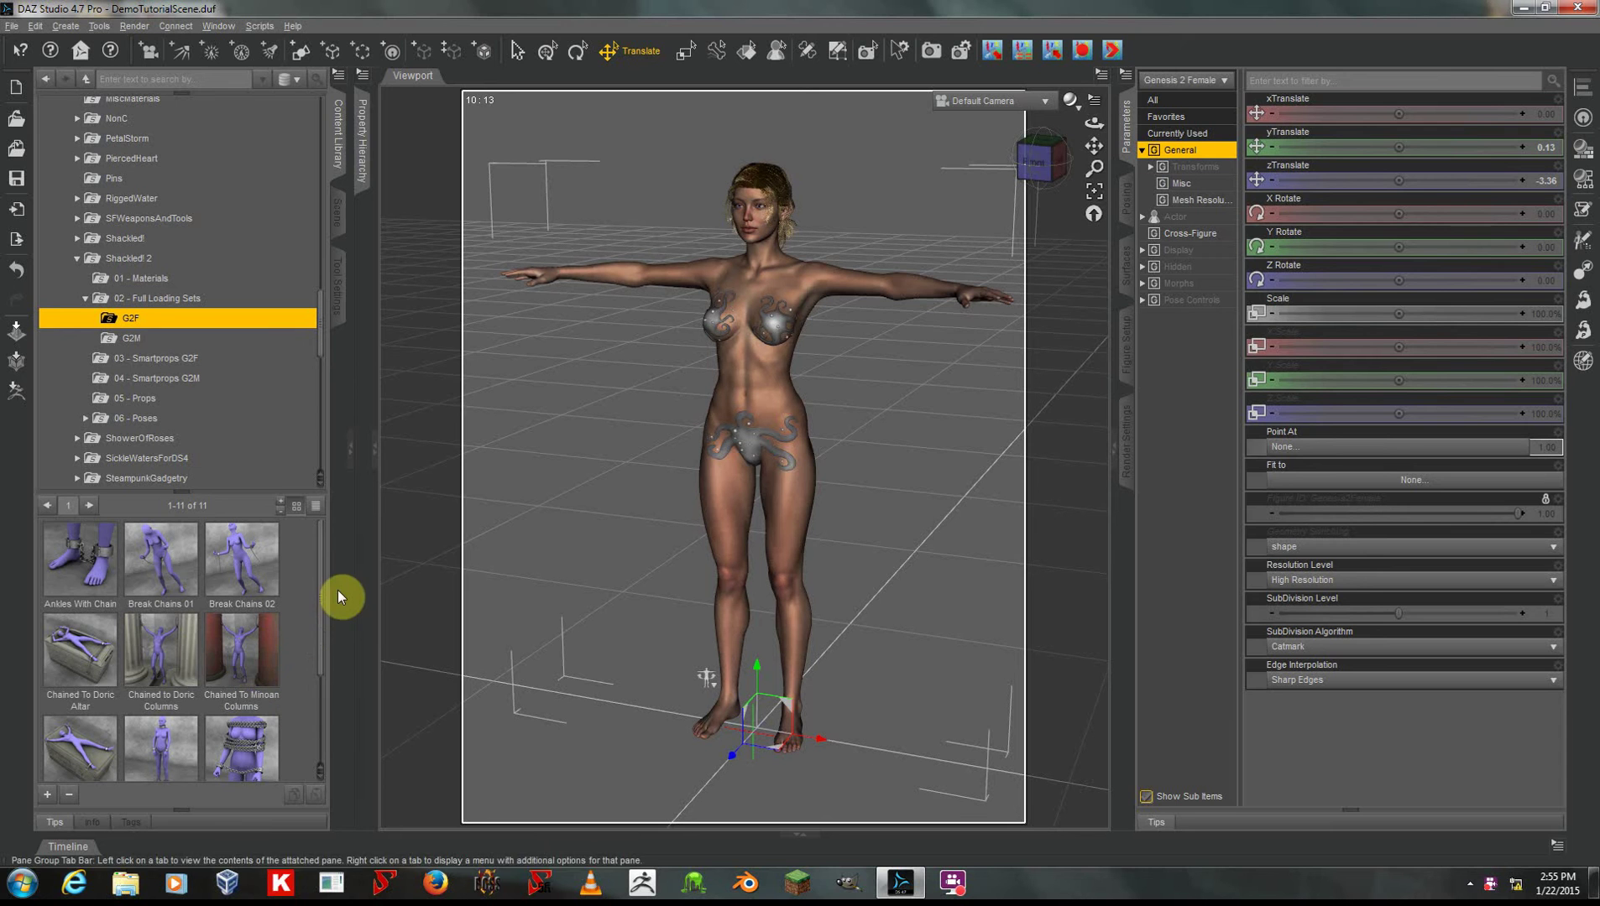
Step: Apply the Chained To Doric Altar set to the female figure and move the figure to about -15.70 on the Z axis
scroll(324, 563, "down", 2)
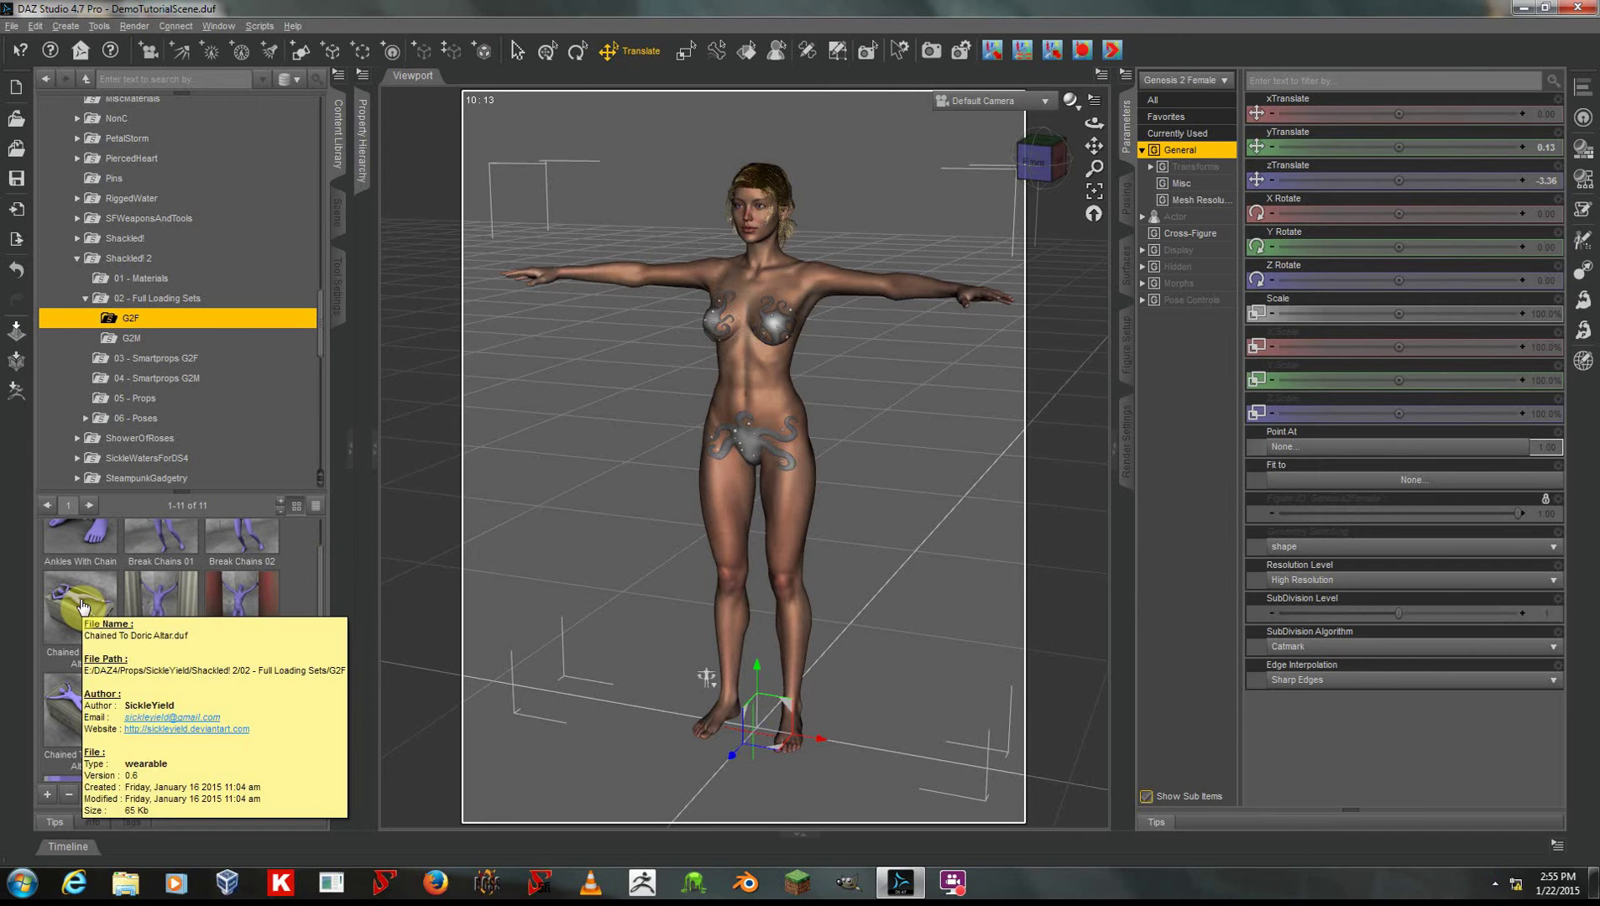
double_click(83, 606)
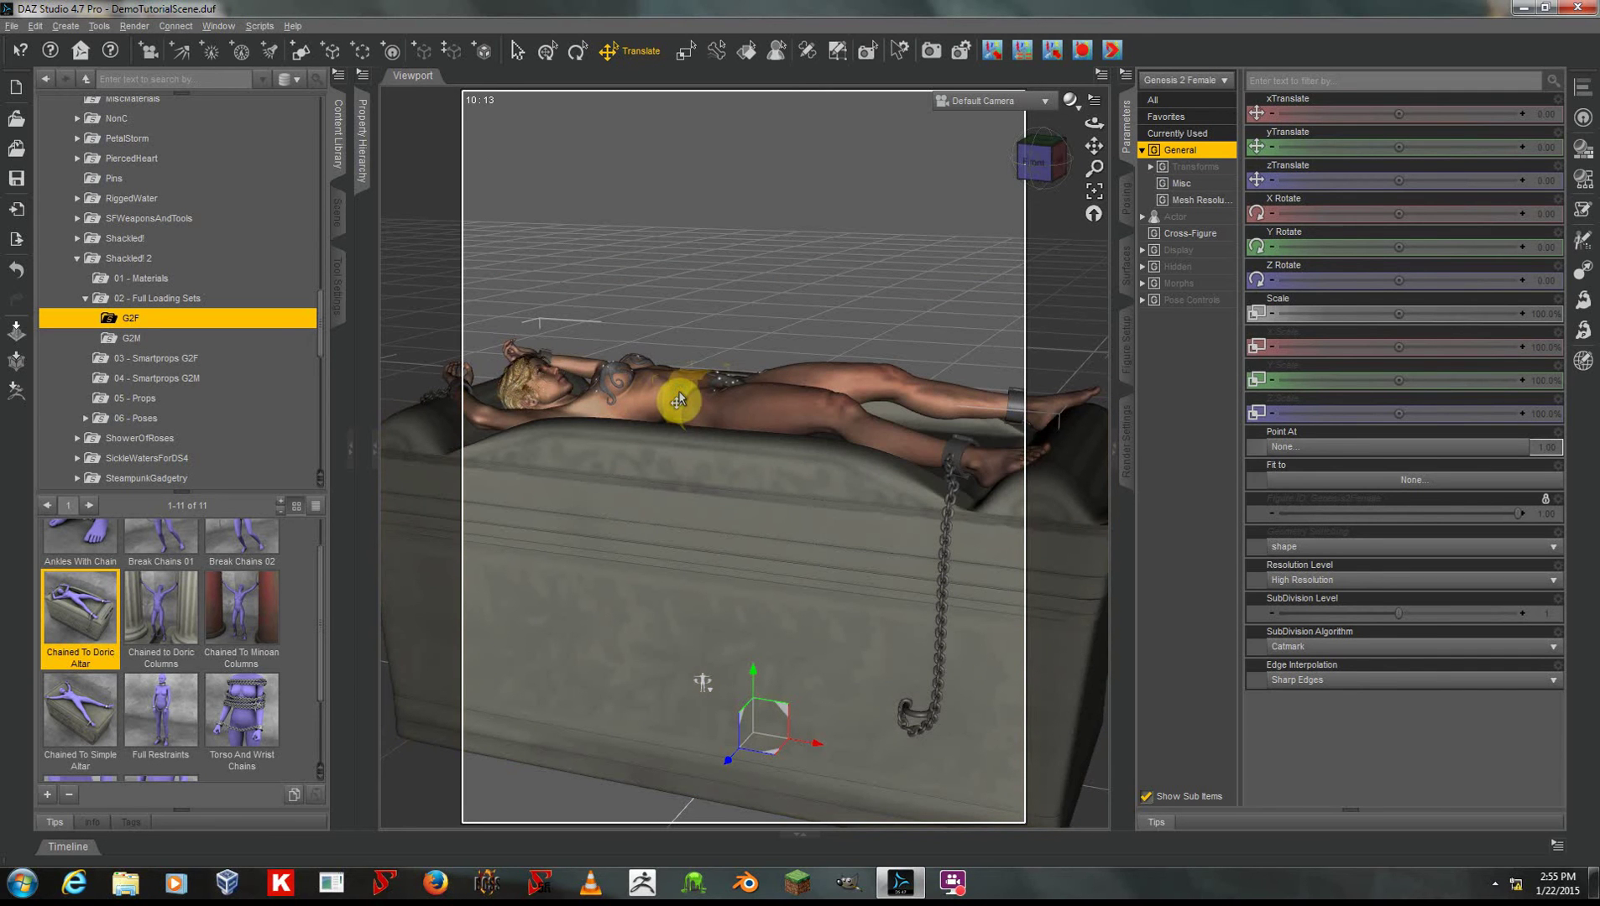
right_click(679, 399)
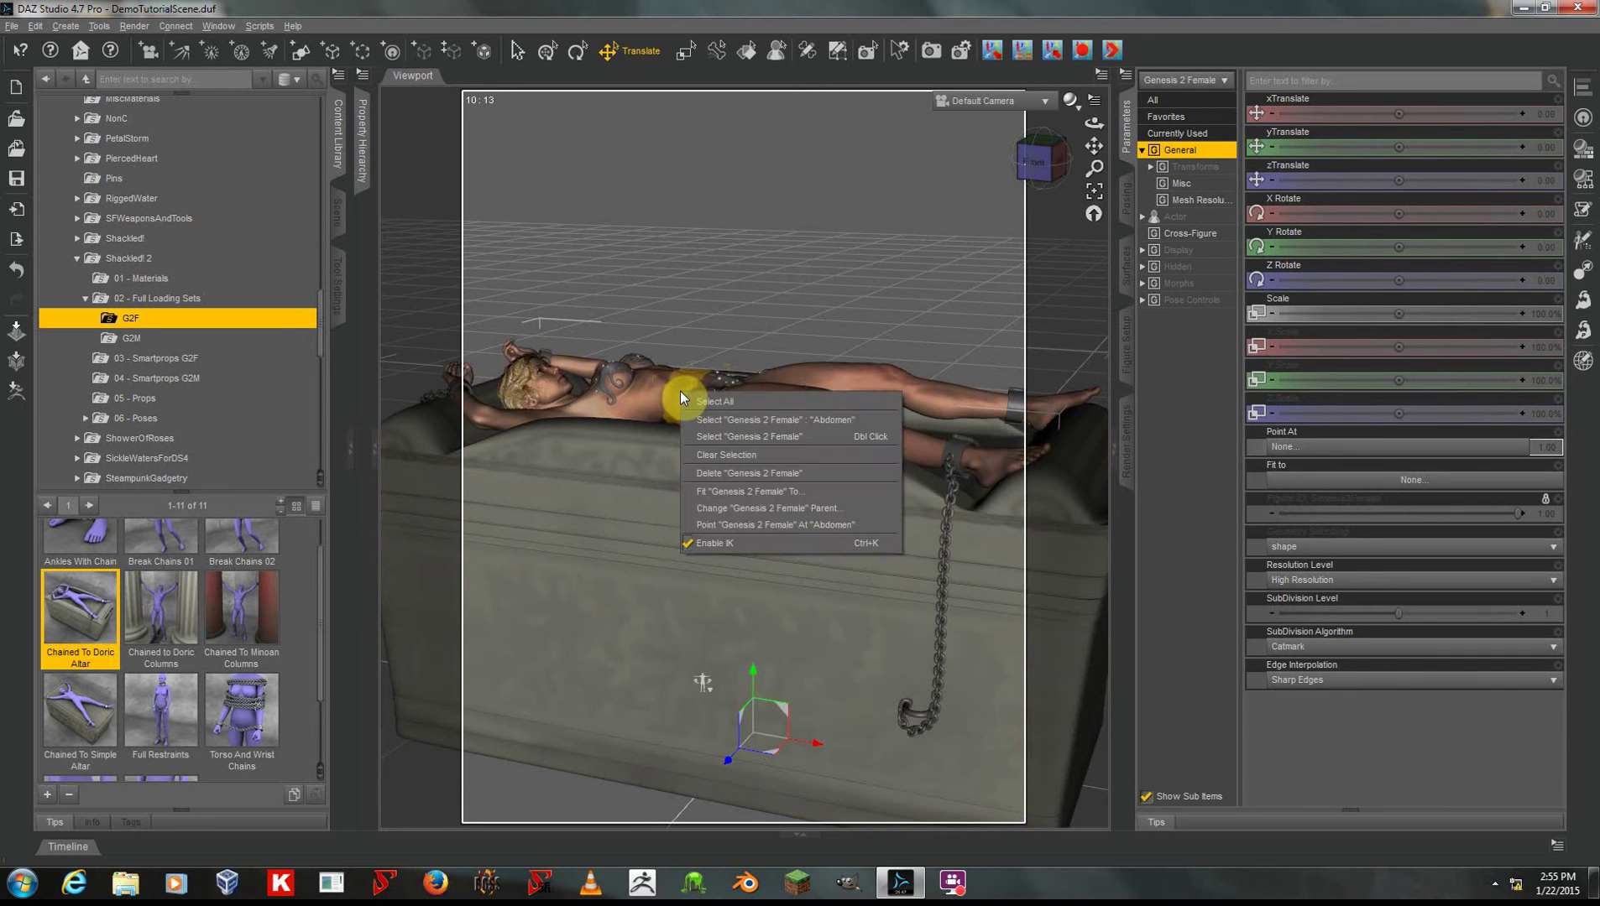
left_click(708, 438)
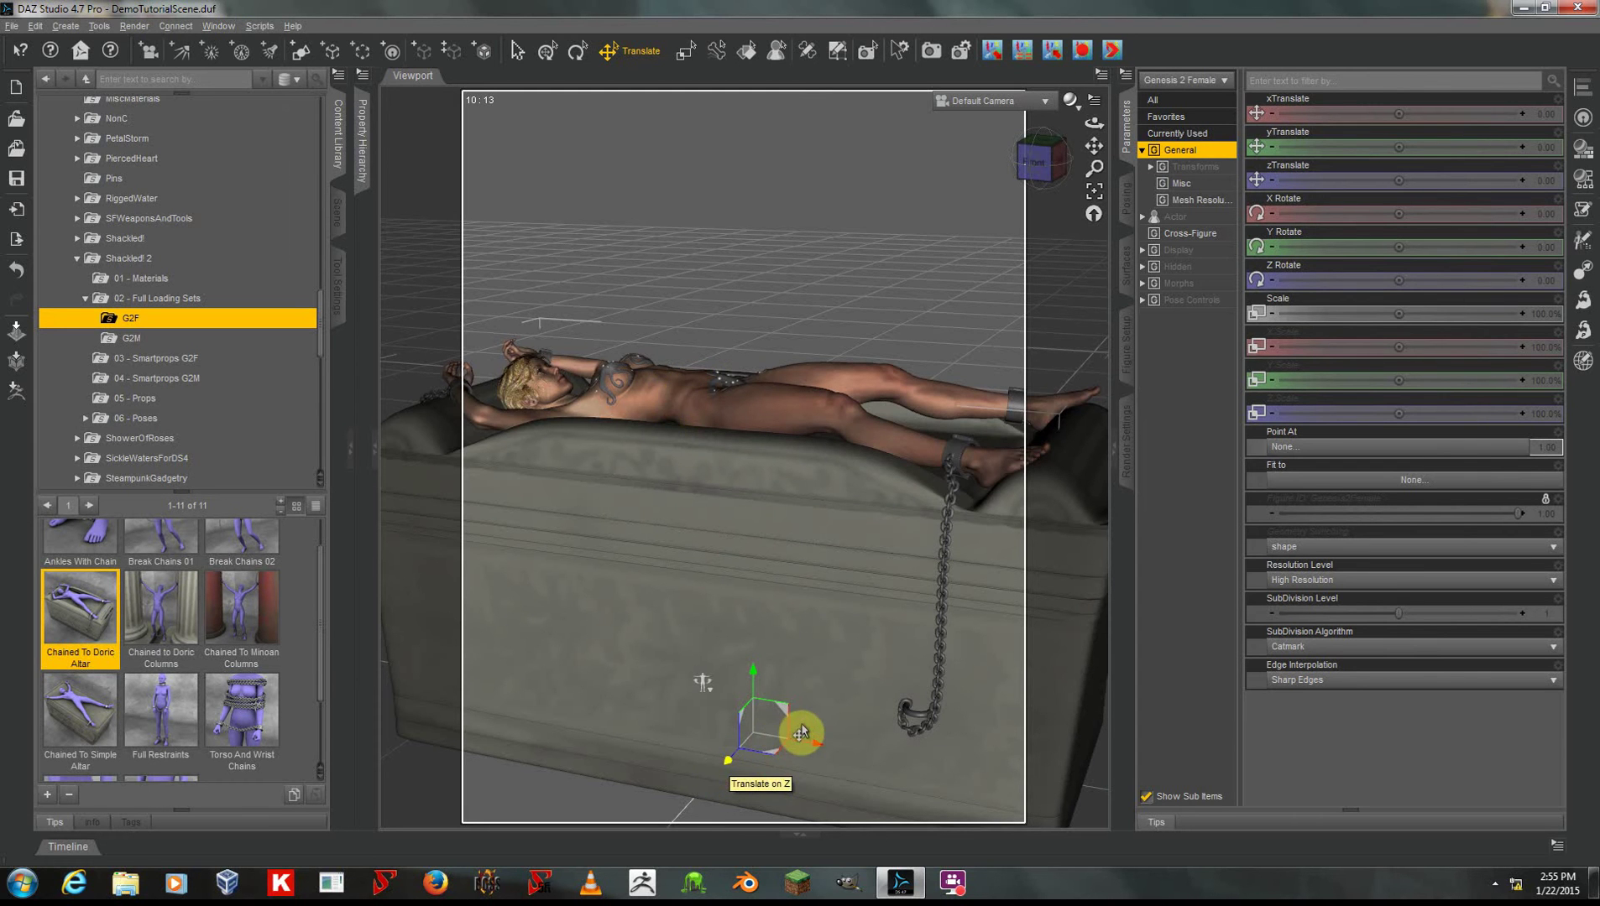
left_click_drag(800, 732, 759, 752)
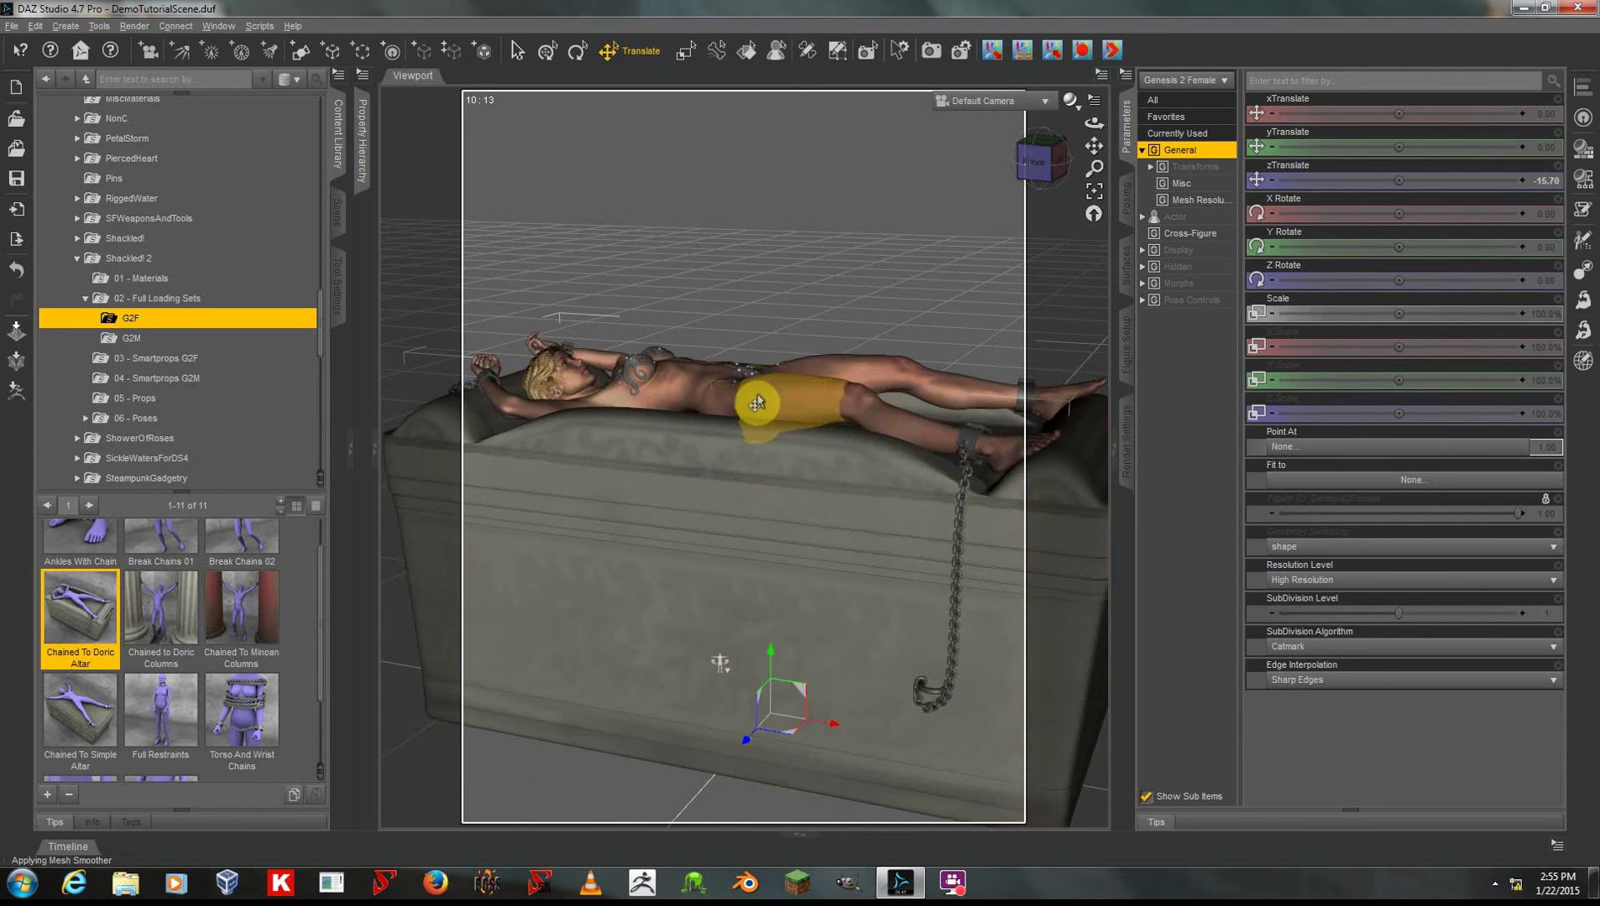
Step: Delete the Genesis 2 Female figure together with the octopus clothing left in the scene
right_click(758, 402)
left_click(819, 440)
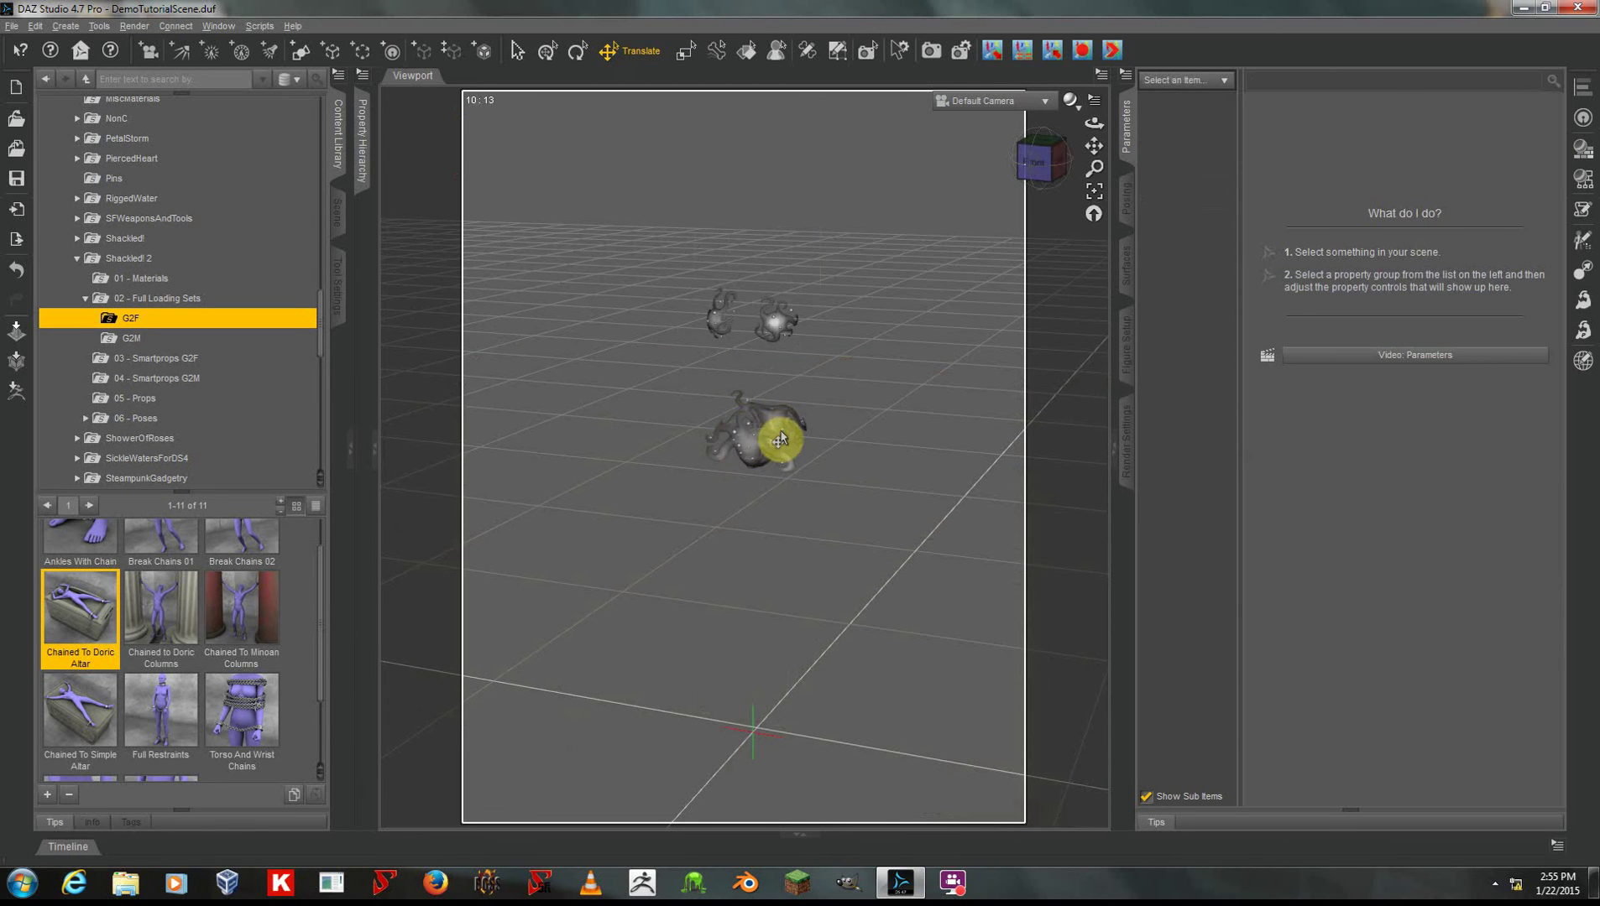
left_click(771, 436)
key("Delete")
Step: Make the hidden G2MAndItems group visible in the scene and select it
left_click(336, 224)
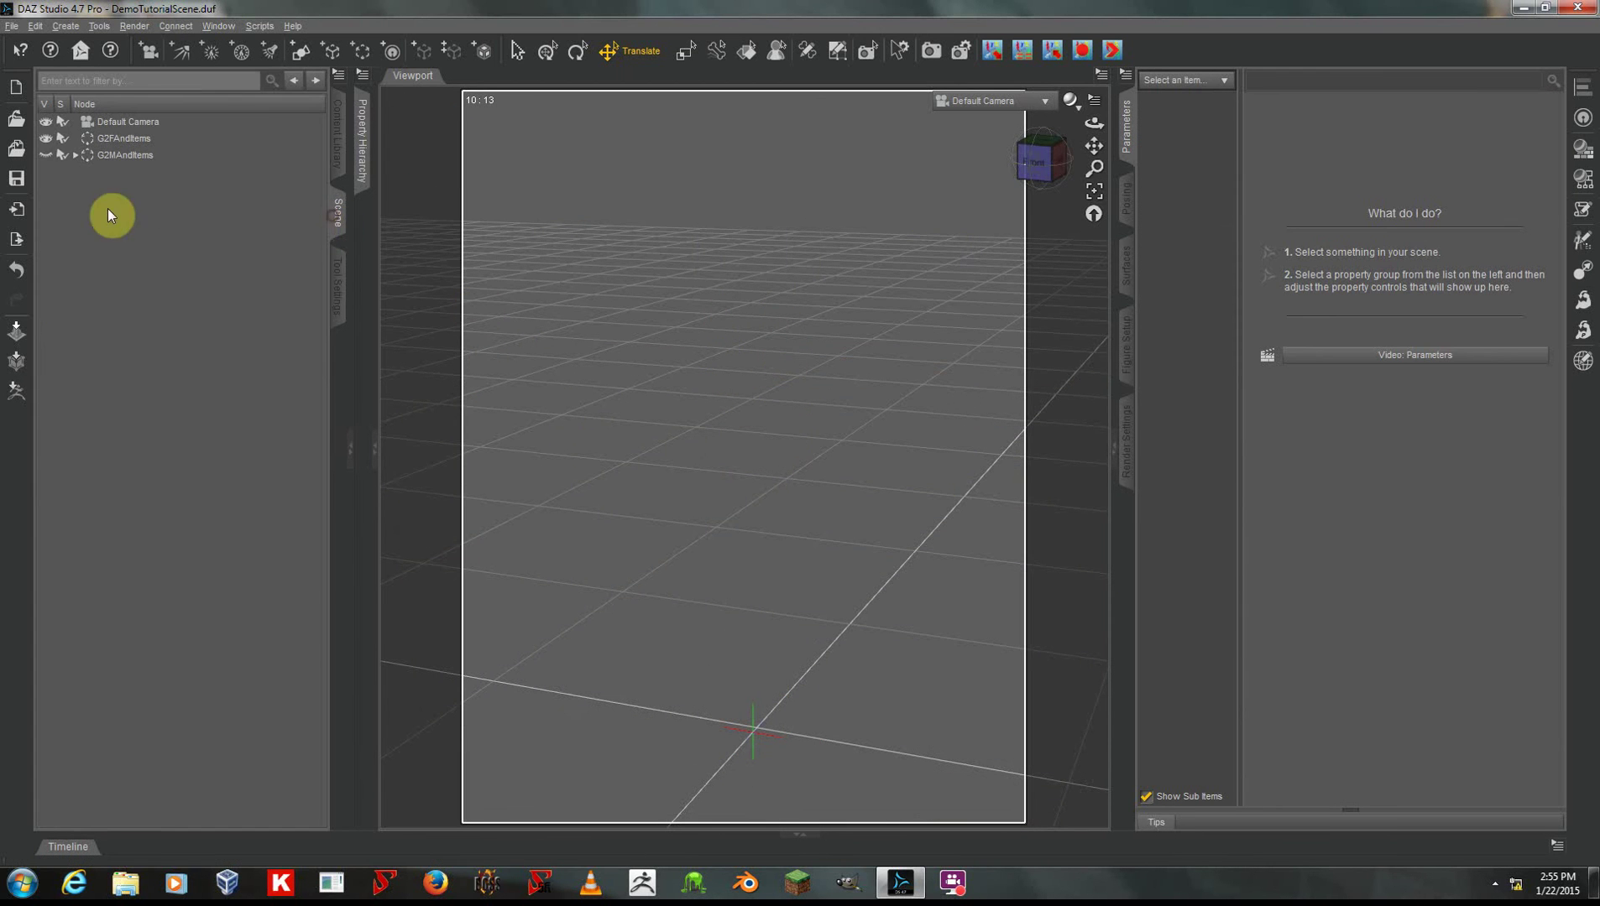
left_click(46, 154)
left_click(153, 155)
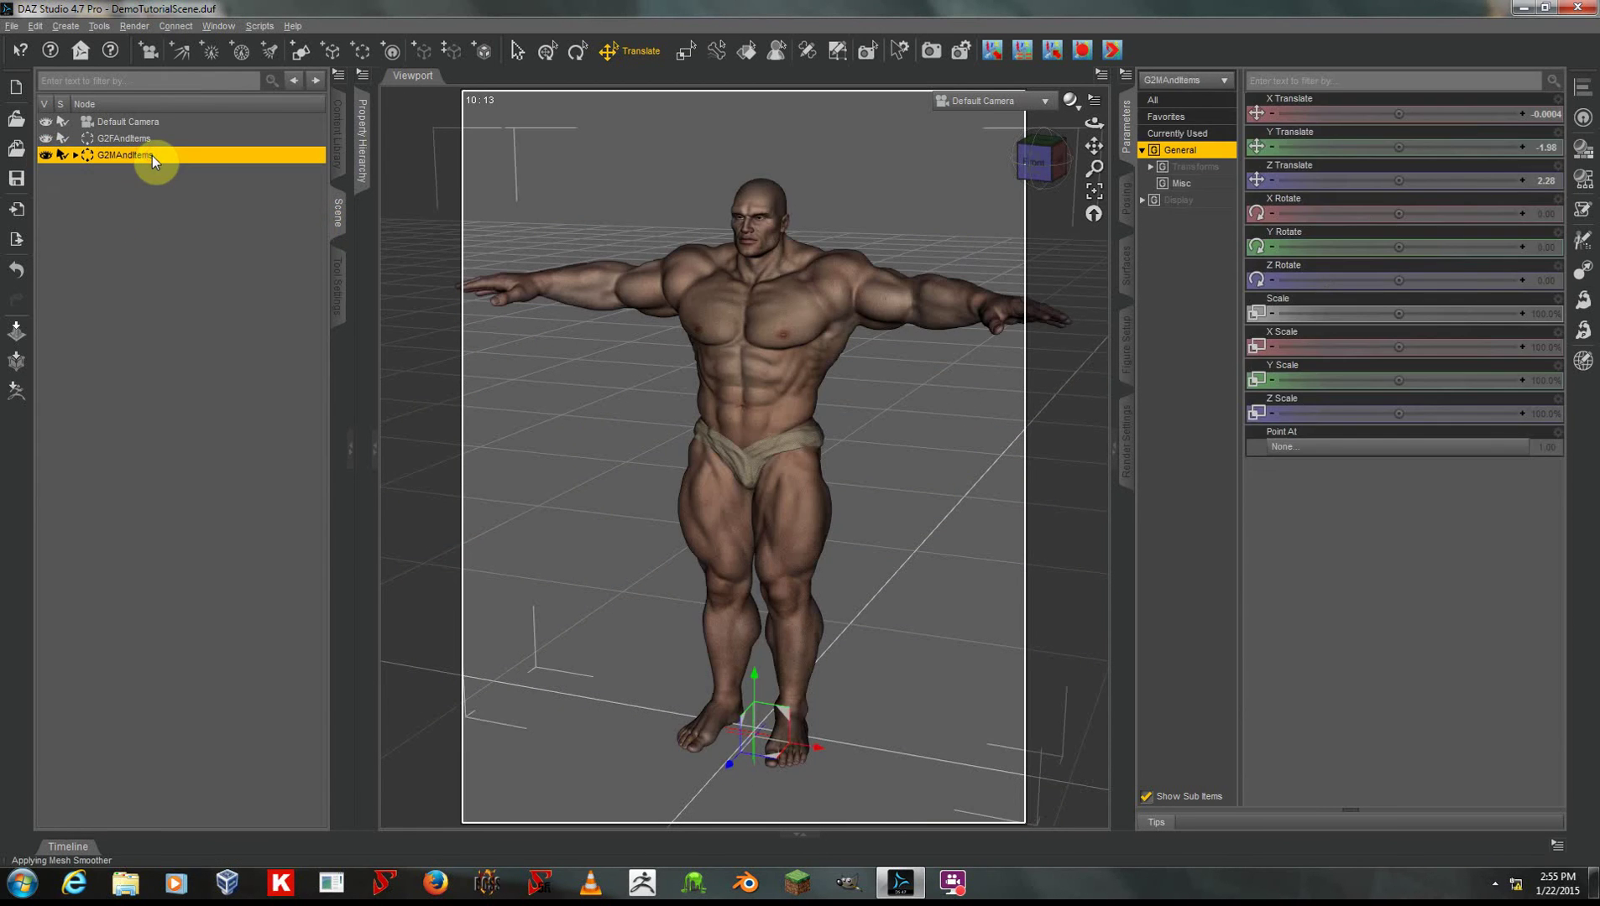
Step: Apply the Break Chains 02 set from the G2M full loading sets to the Genesis 2 Male figure
left_click(339, 158)
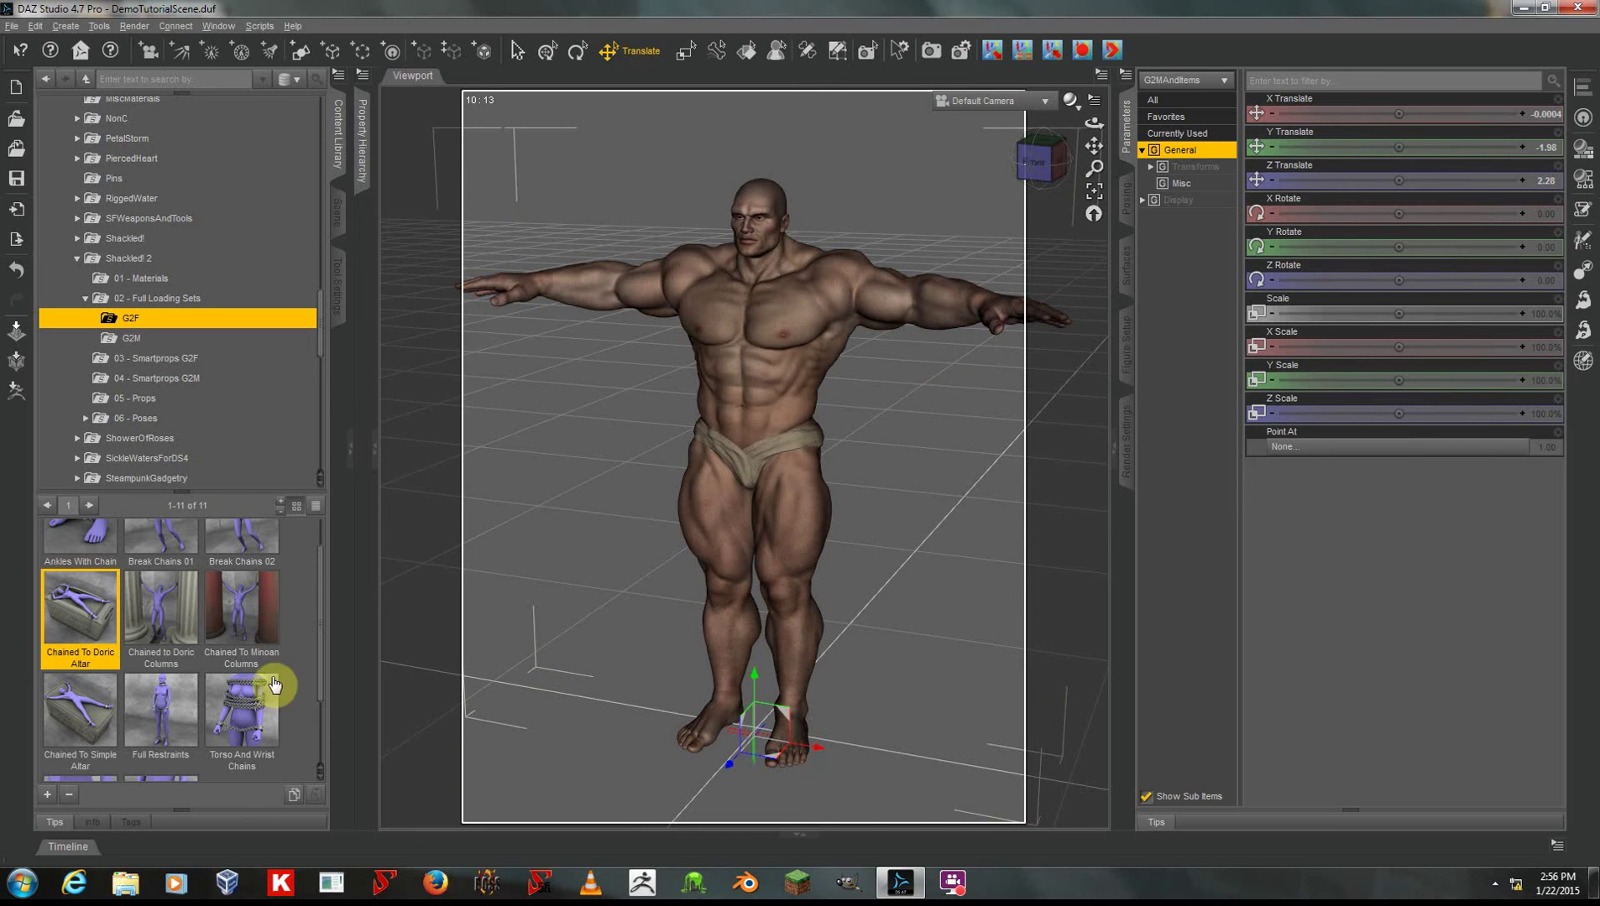
left_click(192, 339)
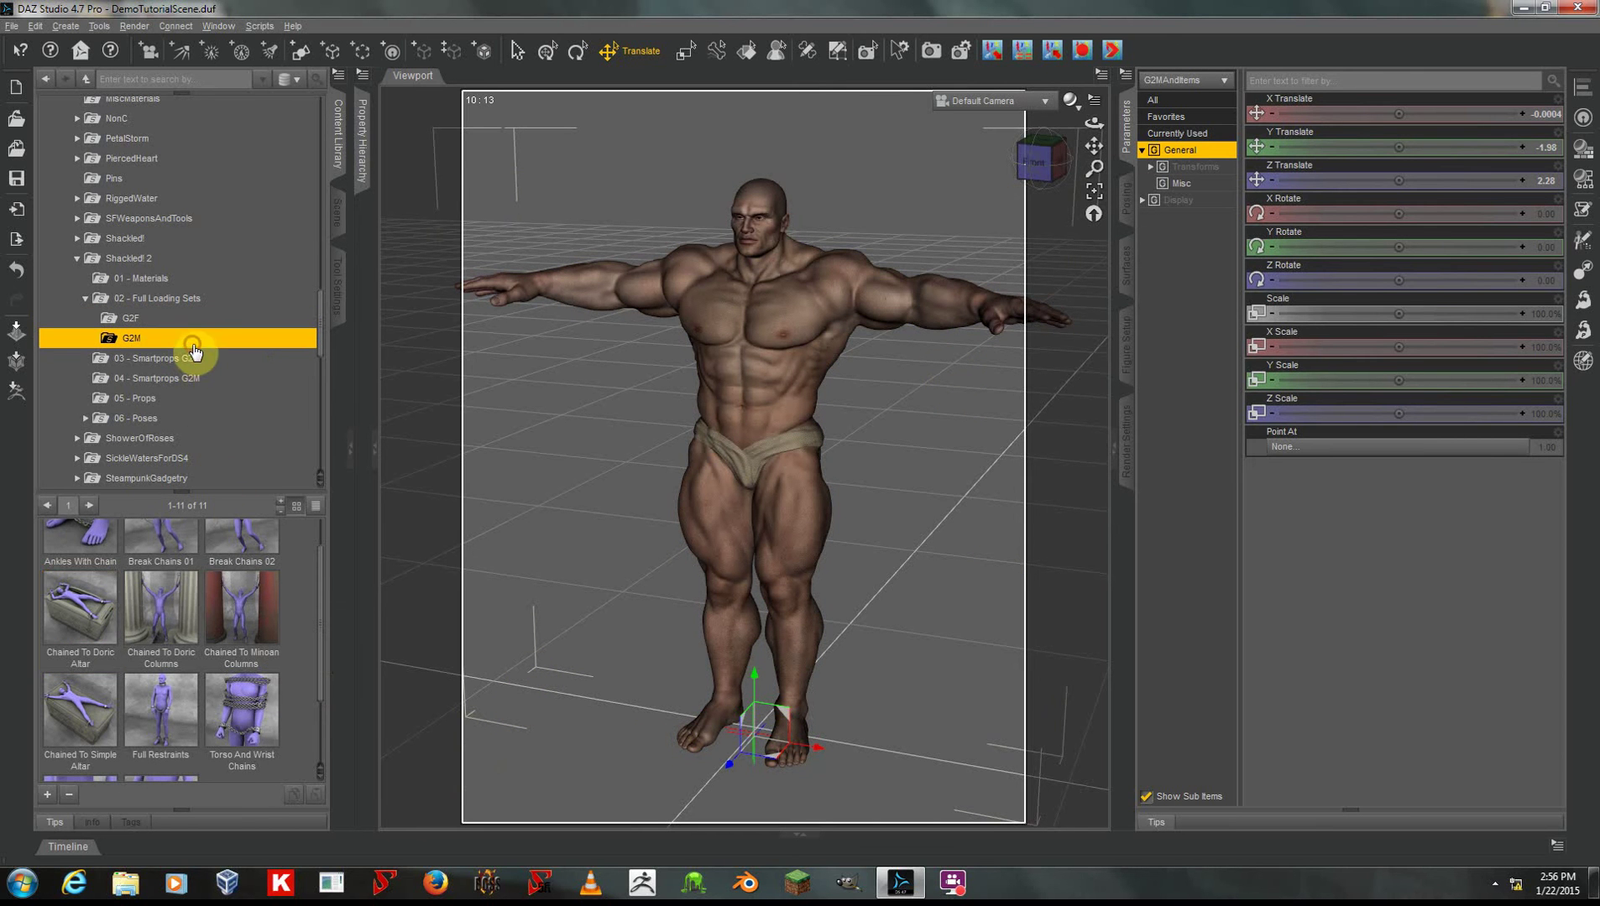
right_click(789, 400)
left_click(843, 437)
scroll(213, 691, "up", 1)
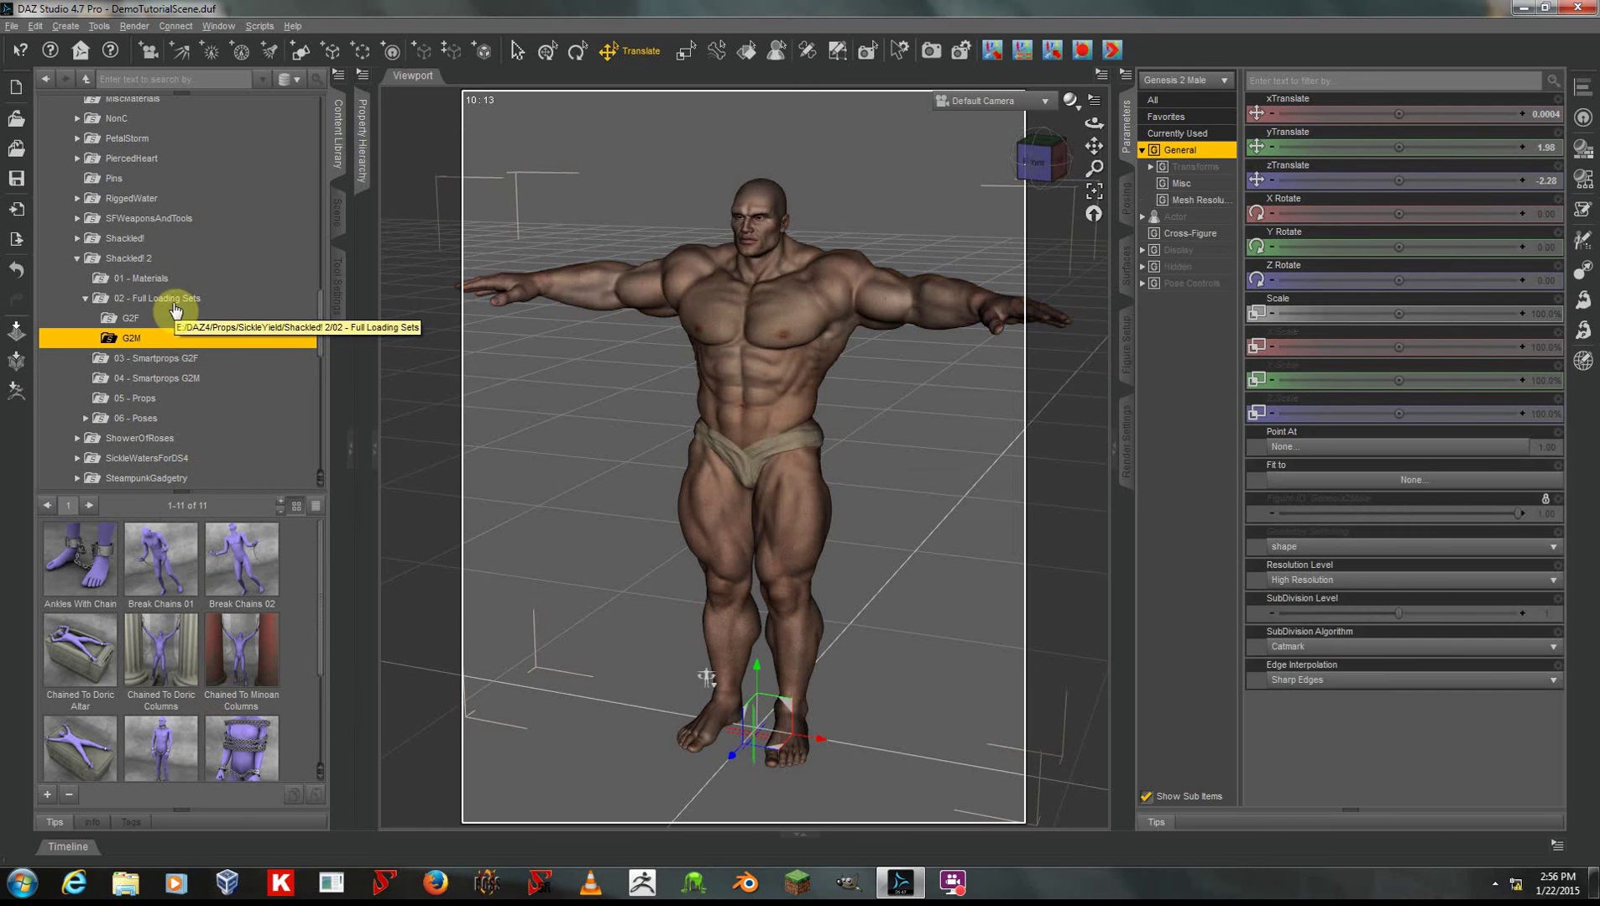
mouse_move(242, 565)
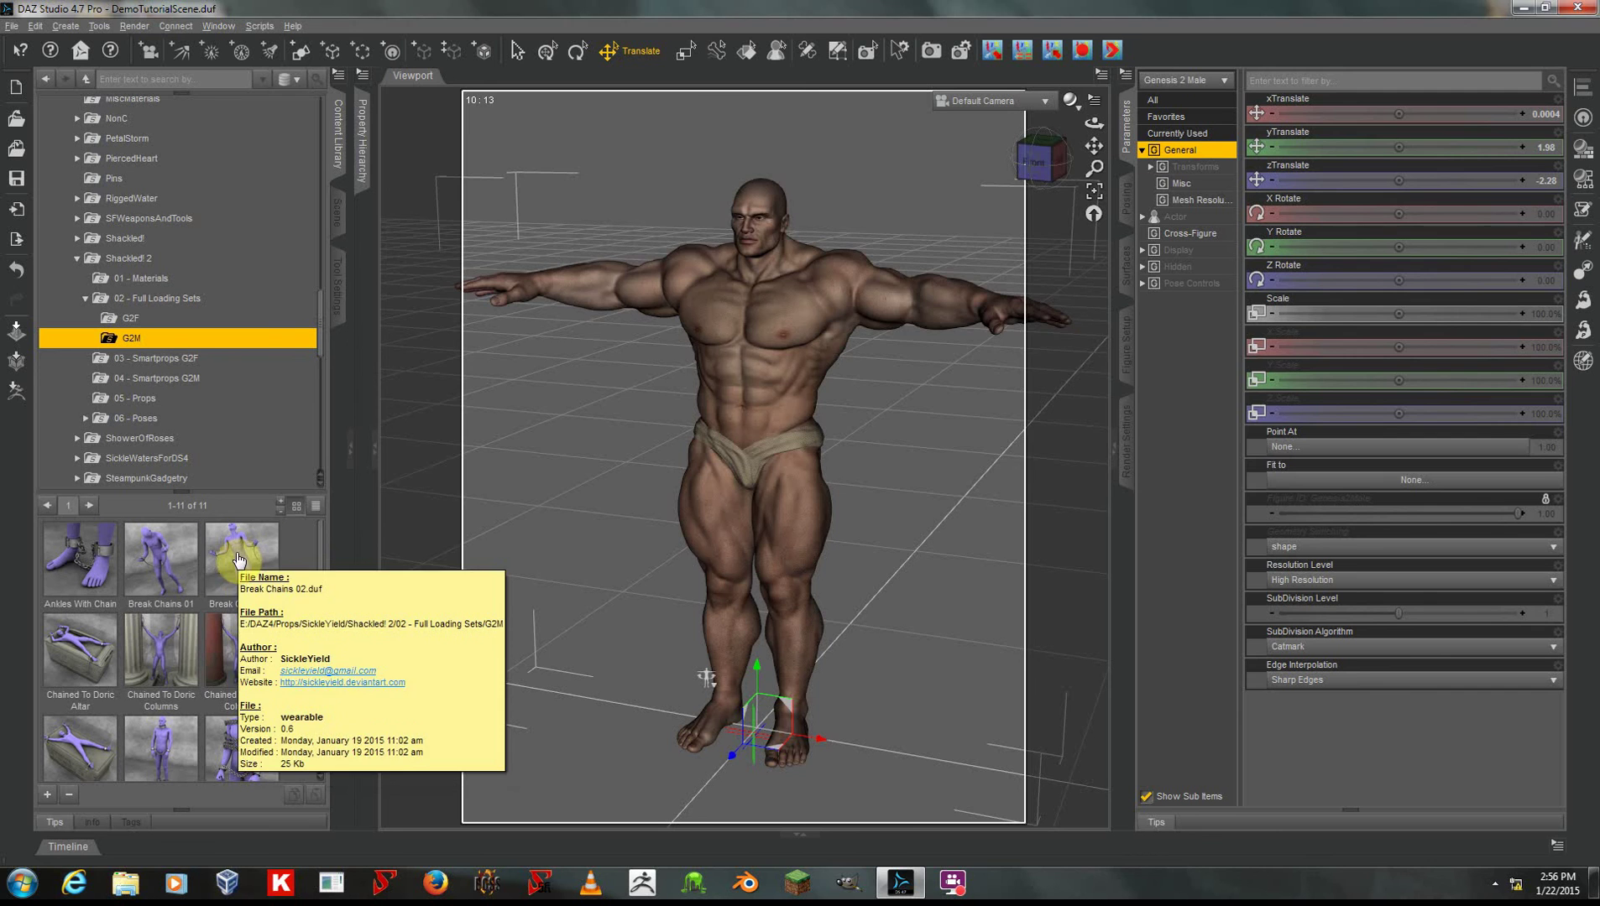
double_click(240, 561)
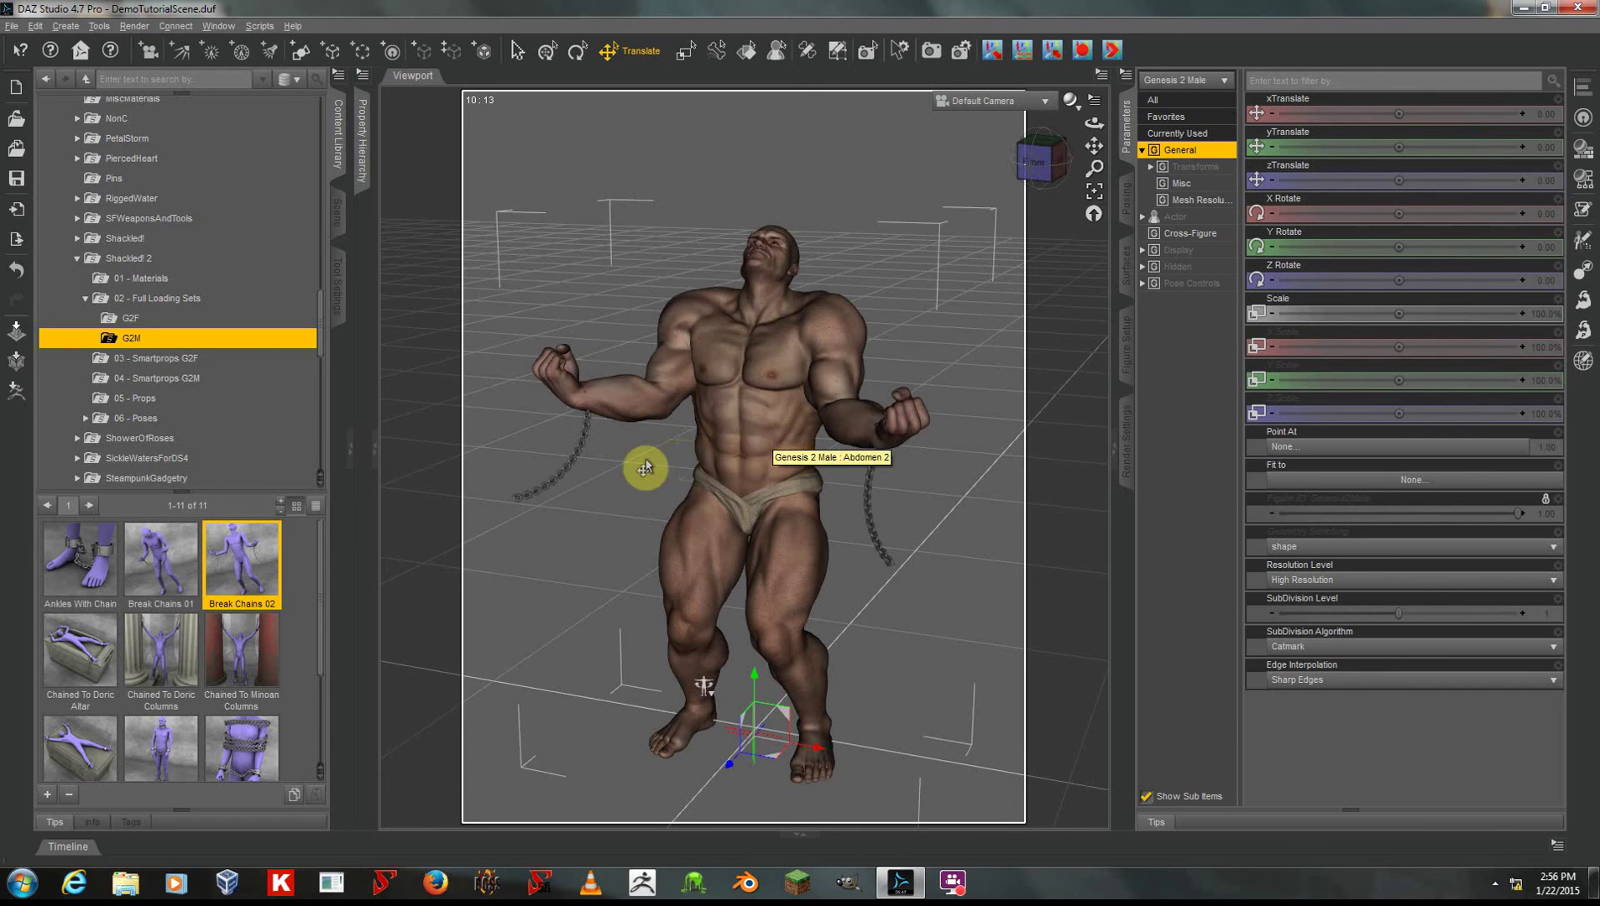
Step: Select the whole shackle with chain on the male's right wrist, frame it in the view, and scale it to 102.5%
left_click(596, 417)
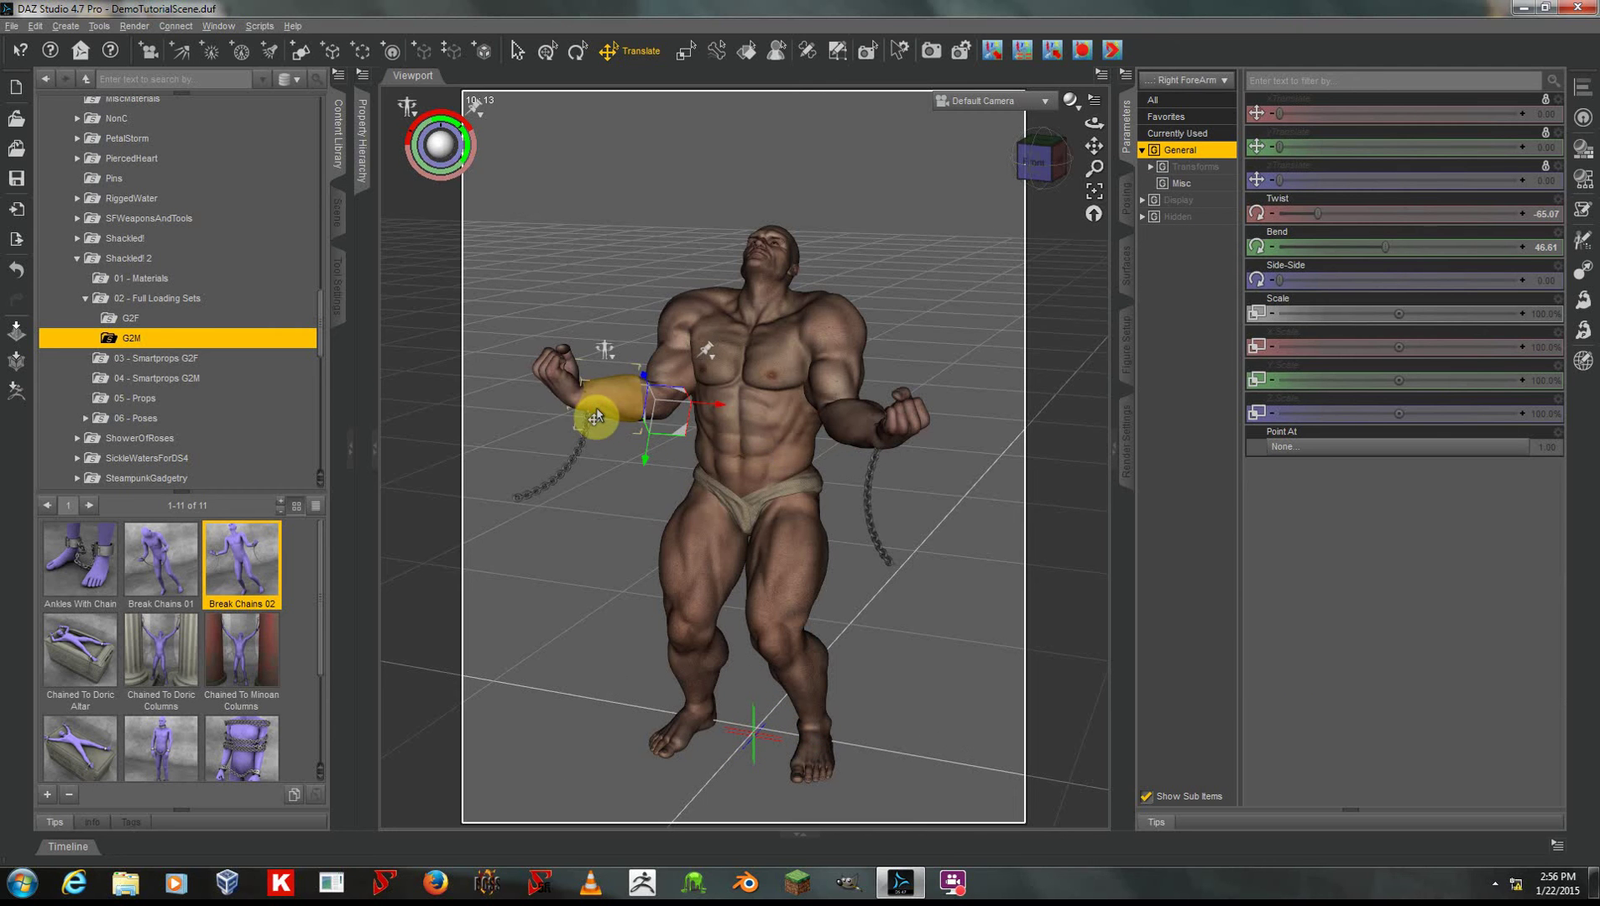
right_click(585, 424)
left_click(617, 466)
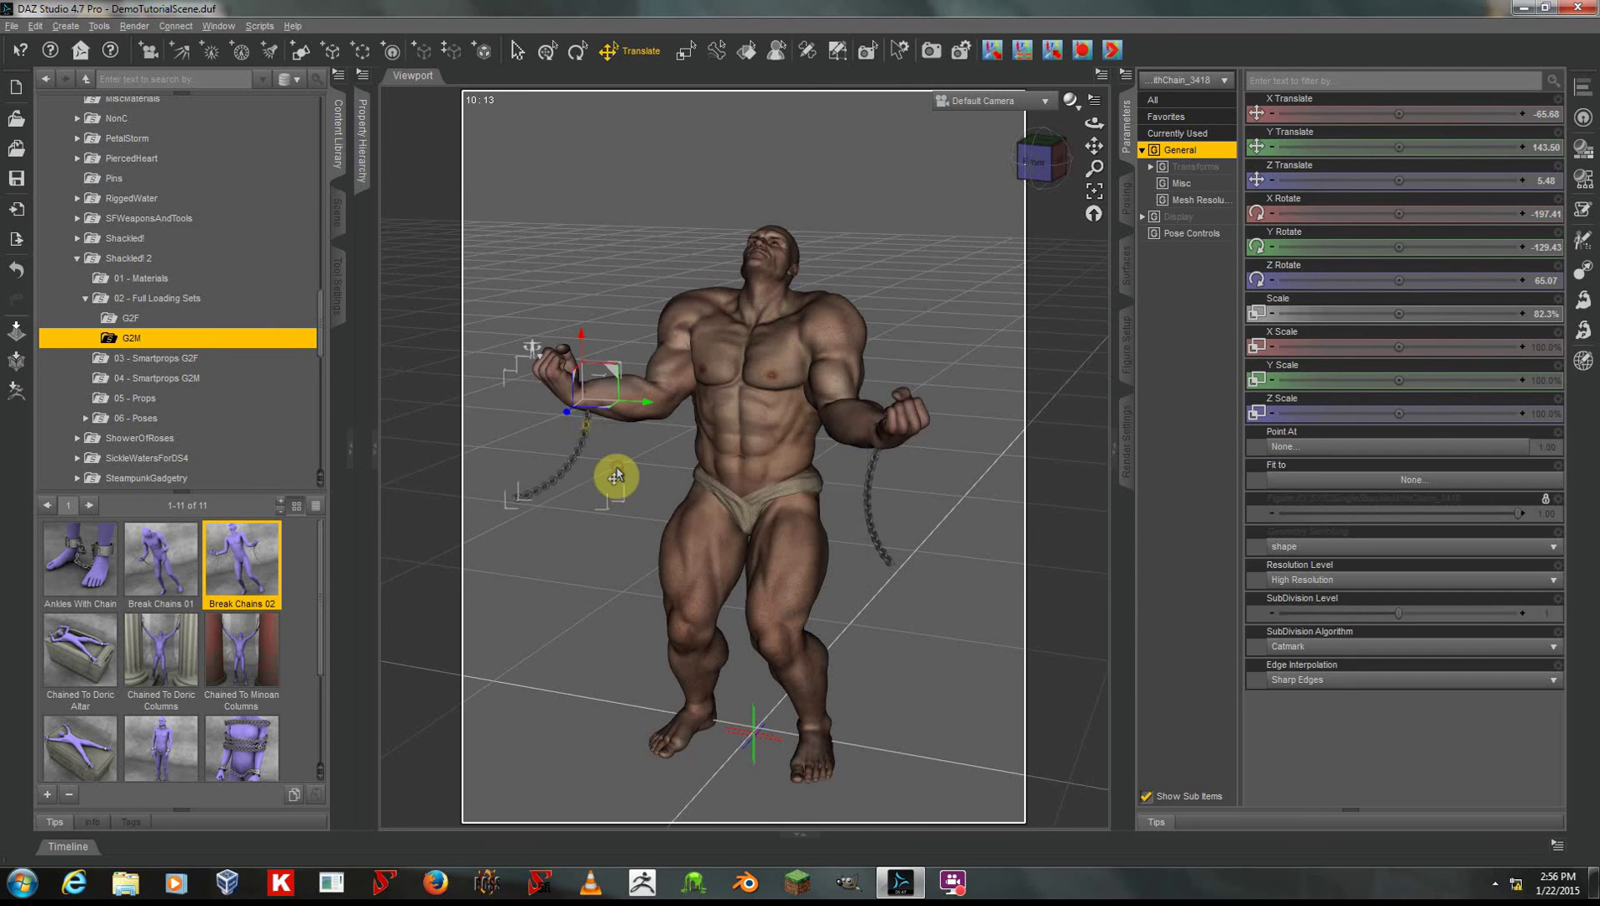
left_click(1093, 204)
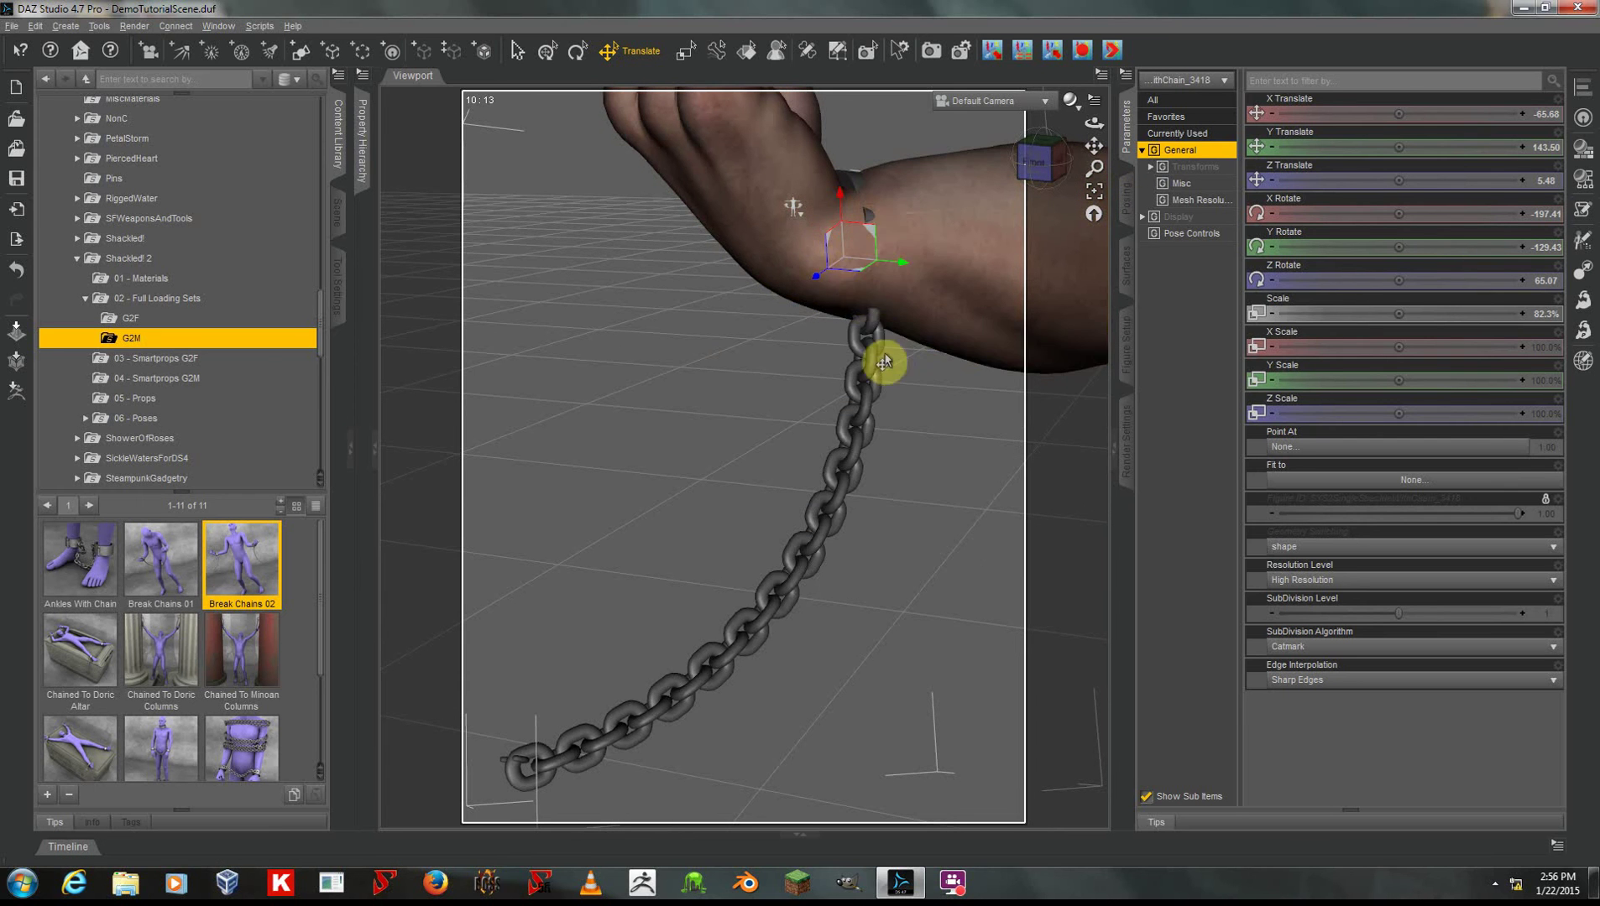
right_click(870, 336)
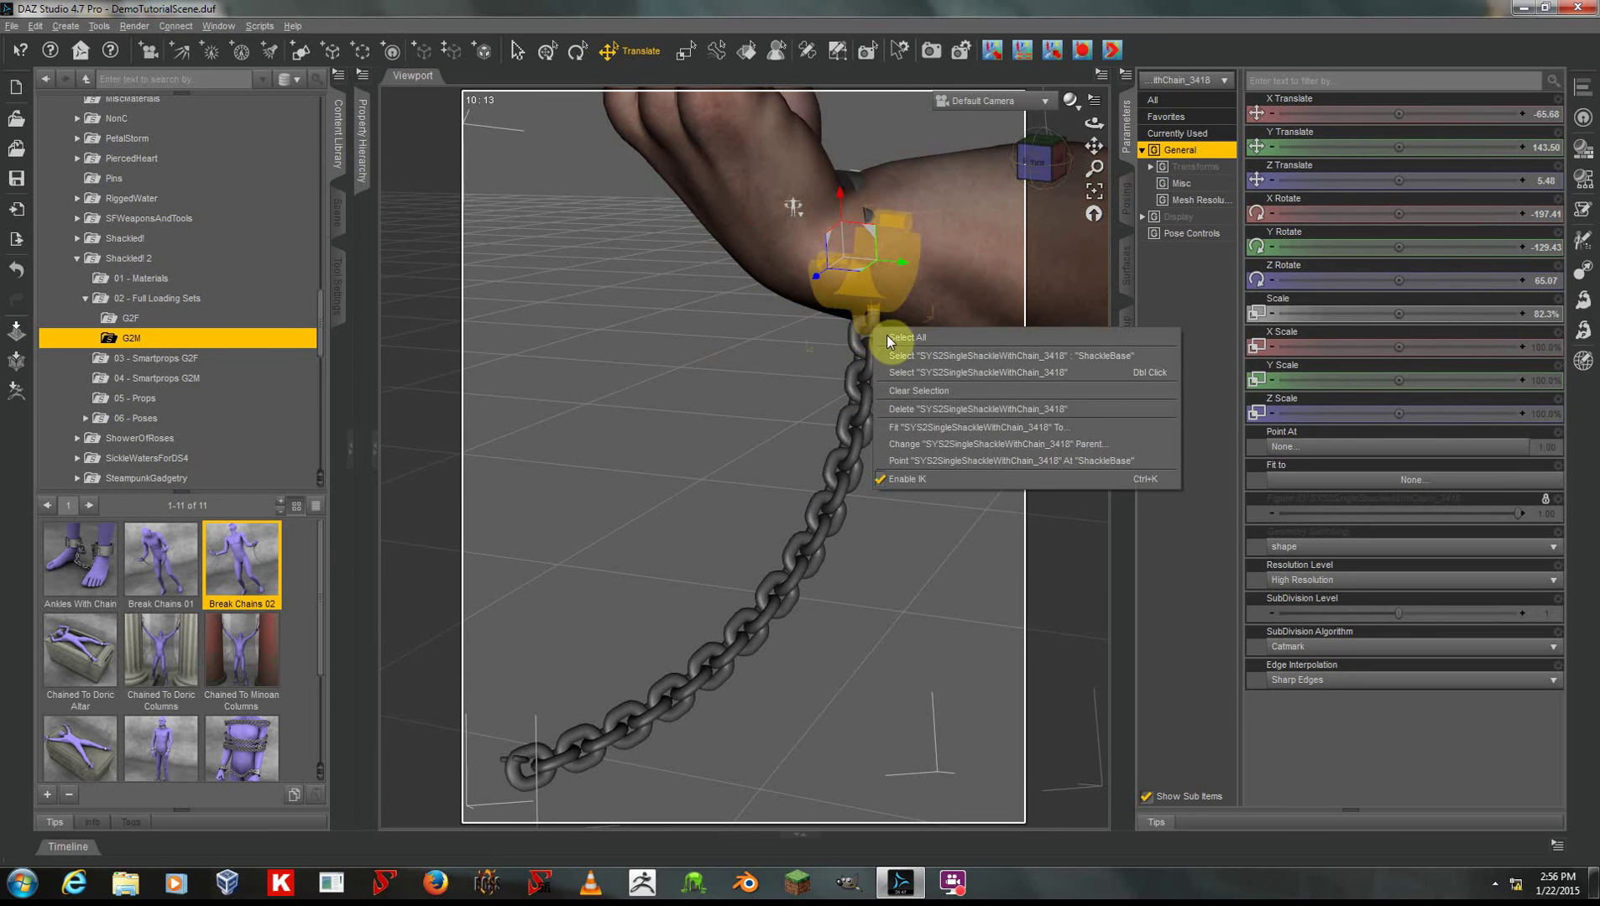
left_click(1017, 373)
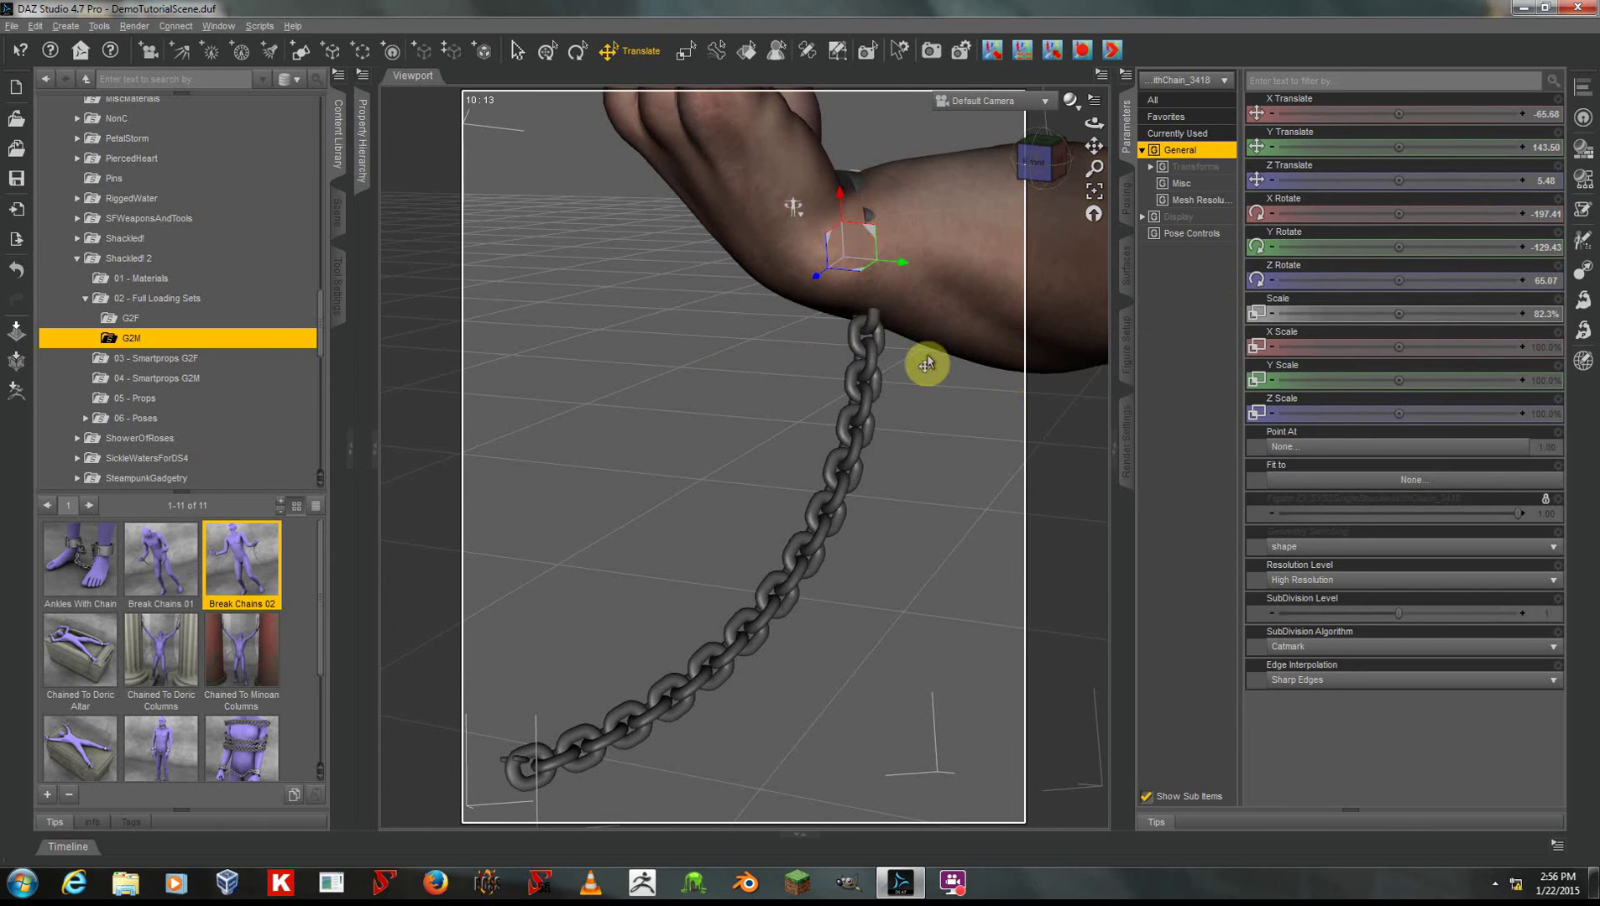
left_click(1294, 294)
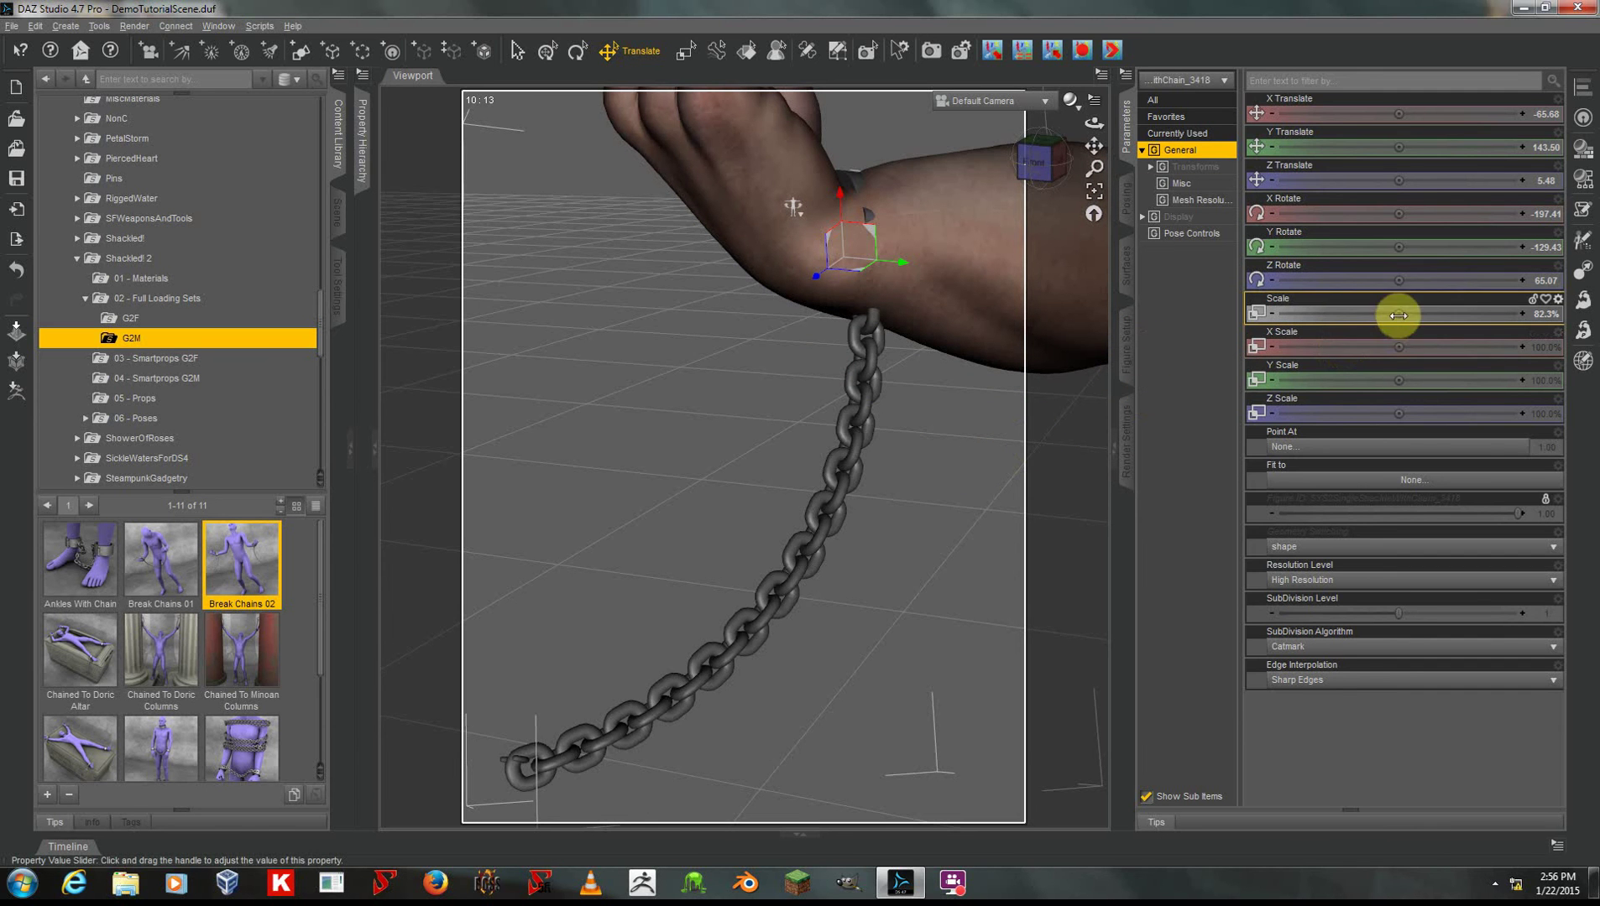
left_click_drag(1395, 313, 800, 421)
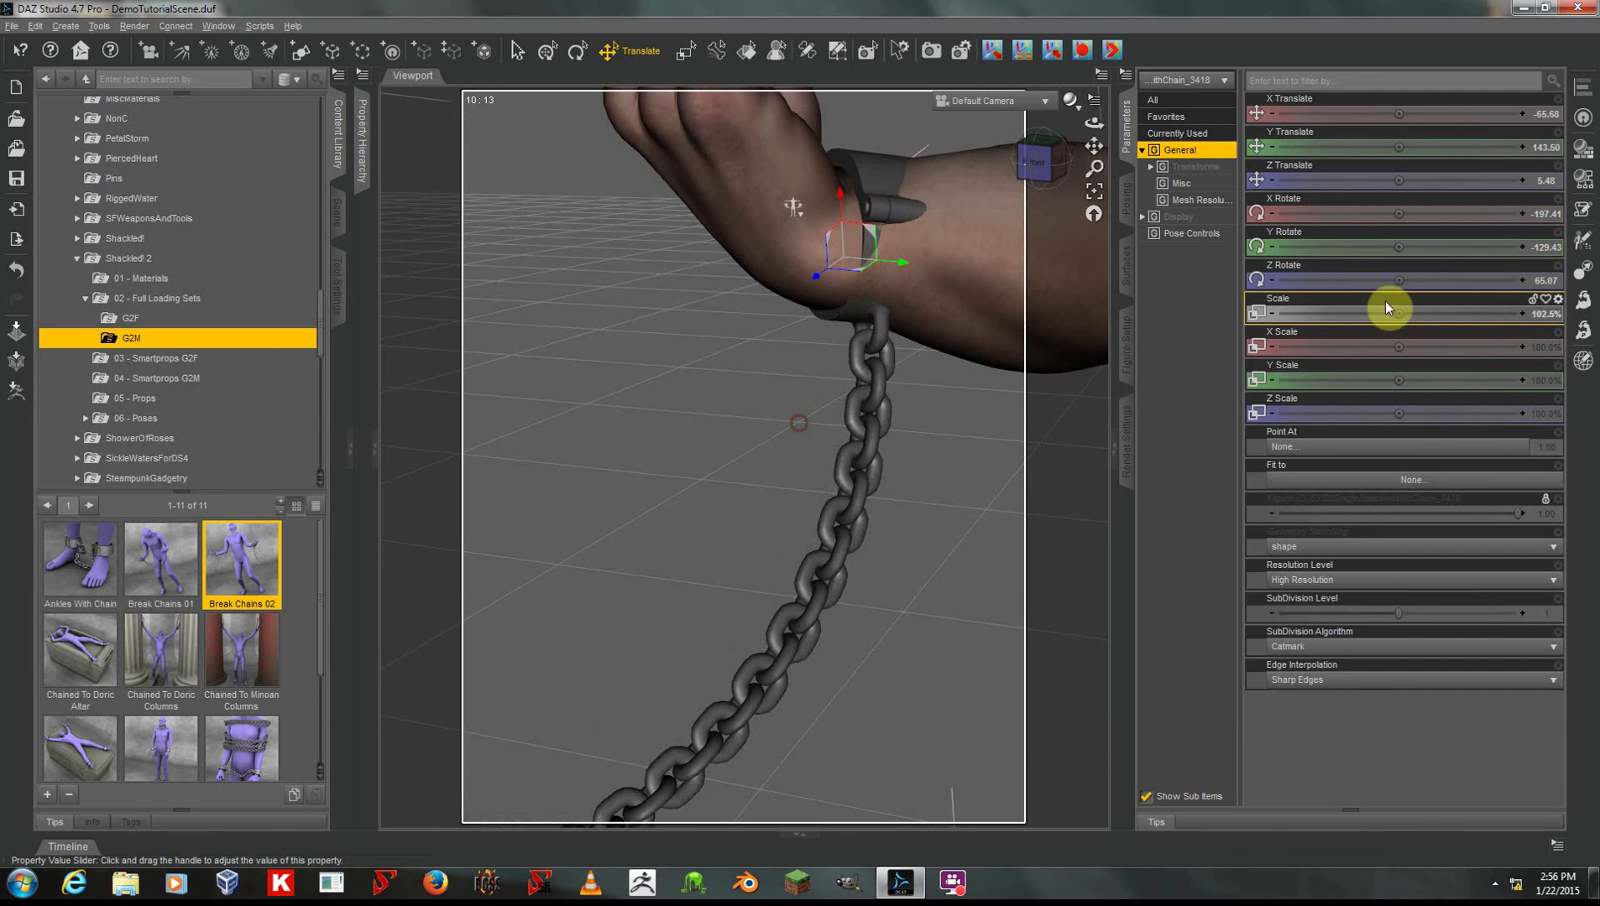
Step: Refit the right wrist shackle with Y Translate 144.36, X, Y and Z rotations of about 329, -38 and -118, and a scale of 110.3%
left_click(1414, 248)
left_click_drag(1396, 244, 789, 425)
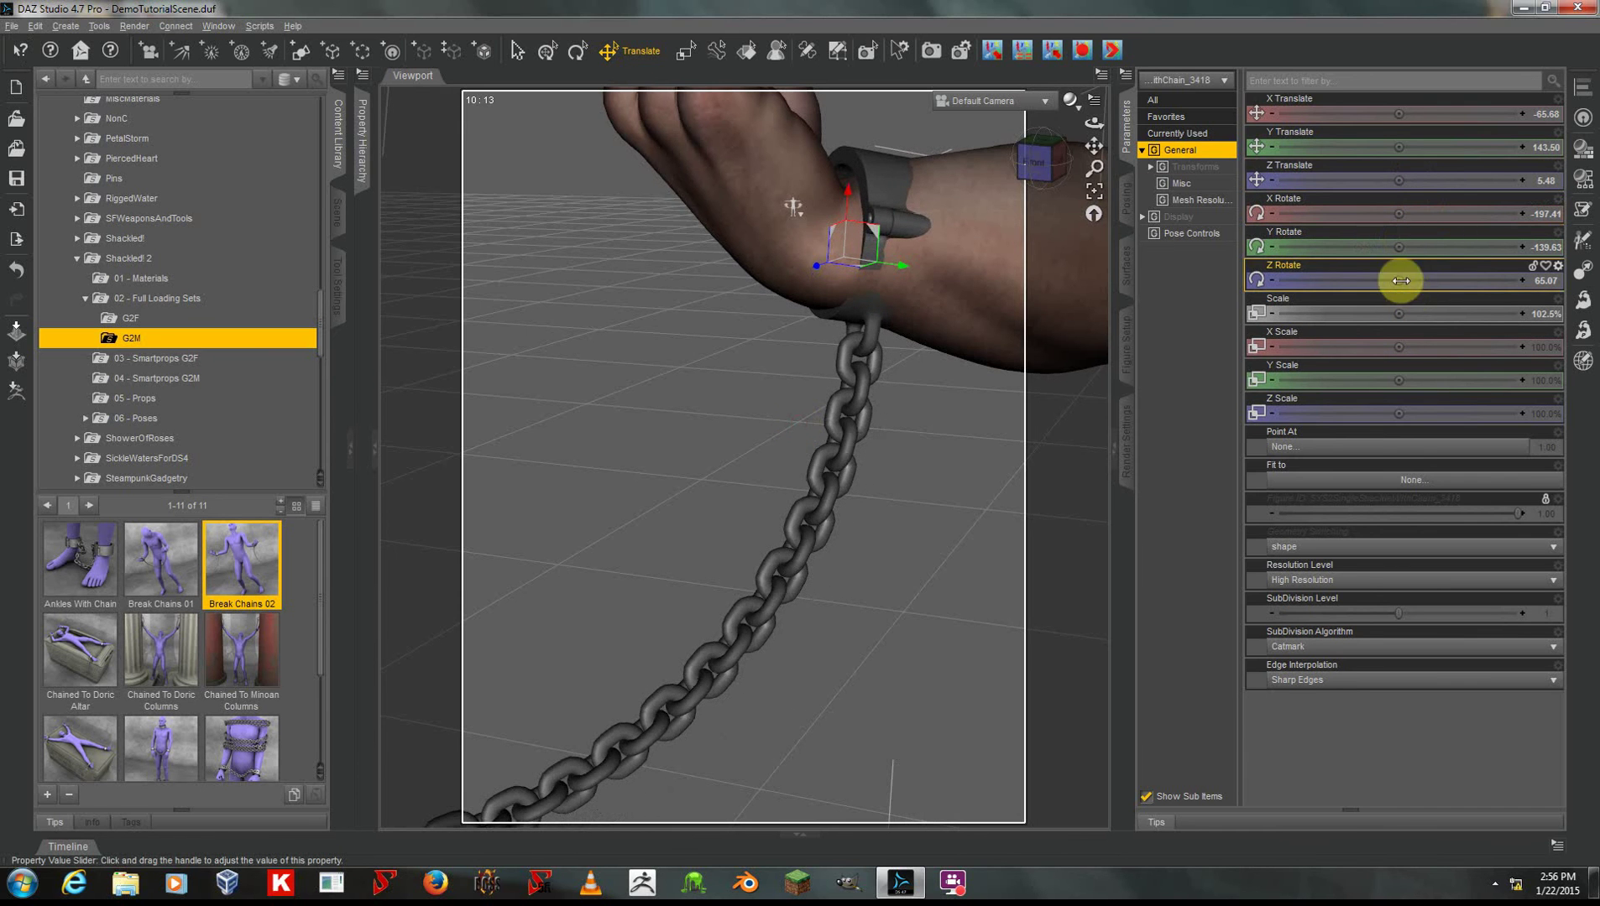
mouse_move(1400, 280)
left_mouse_down()
mouse_move(792, 422)
mouse_move(1400, 278)
left_mouse_up()
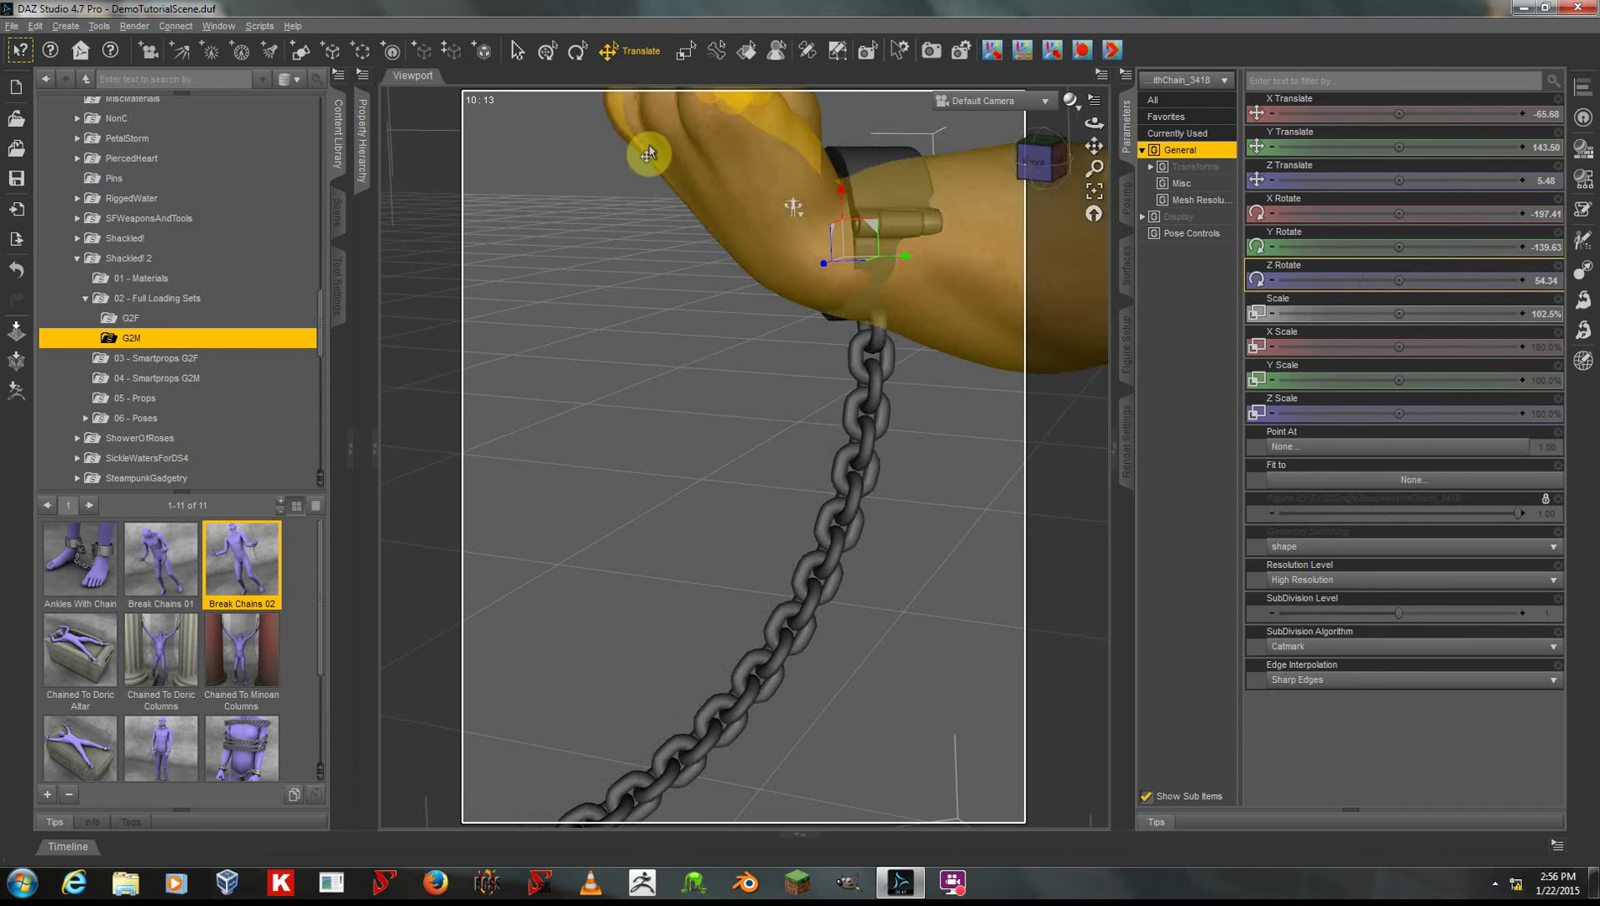
left_click(575, 56)
left_click_drag(868, 310, 865, 314)
left_click_drag(1410, 155, 798, 423)
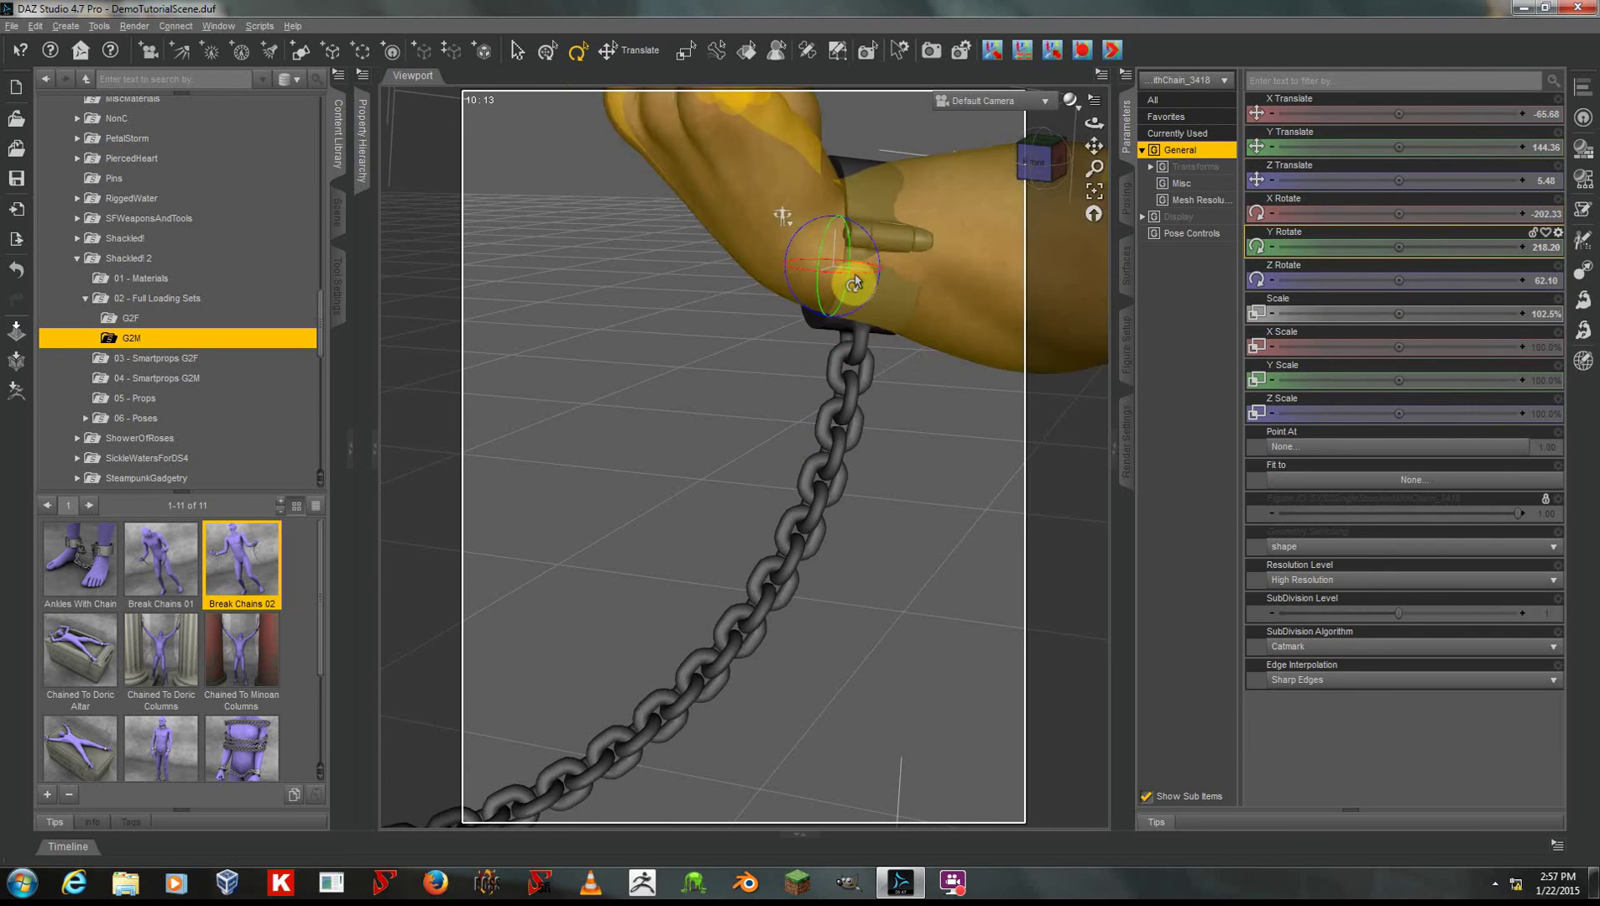
left_click_drag(856, 281, 860, 287)
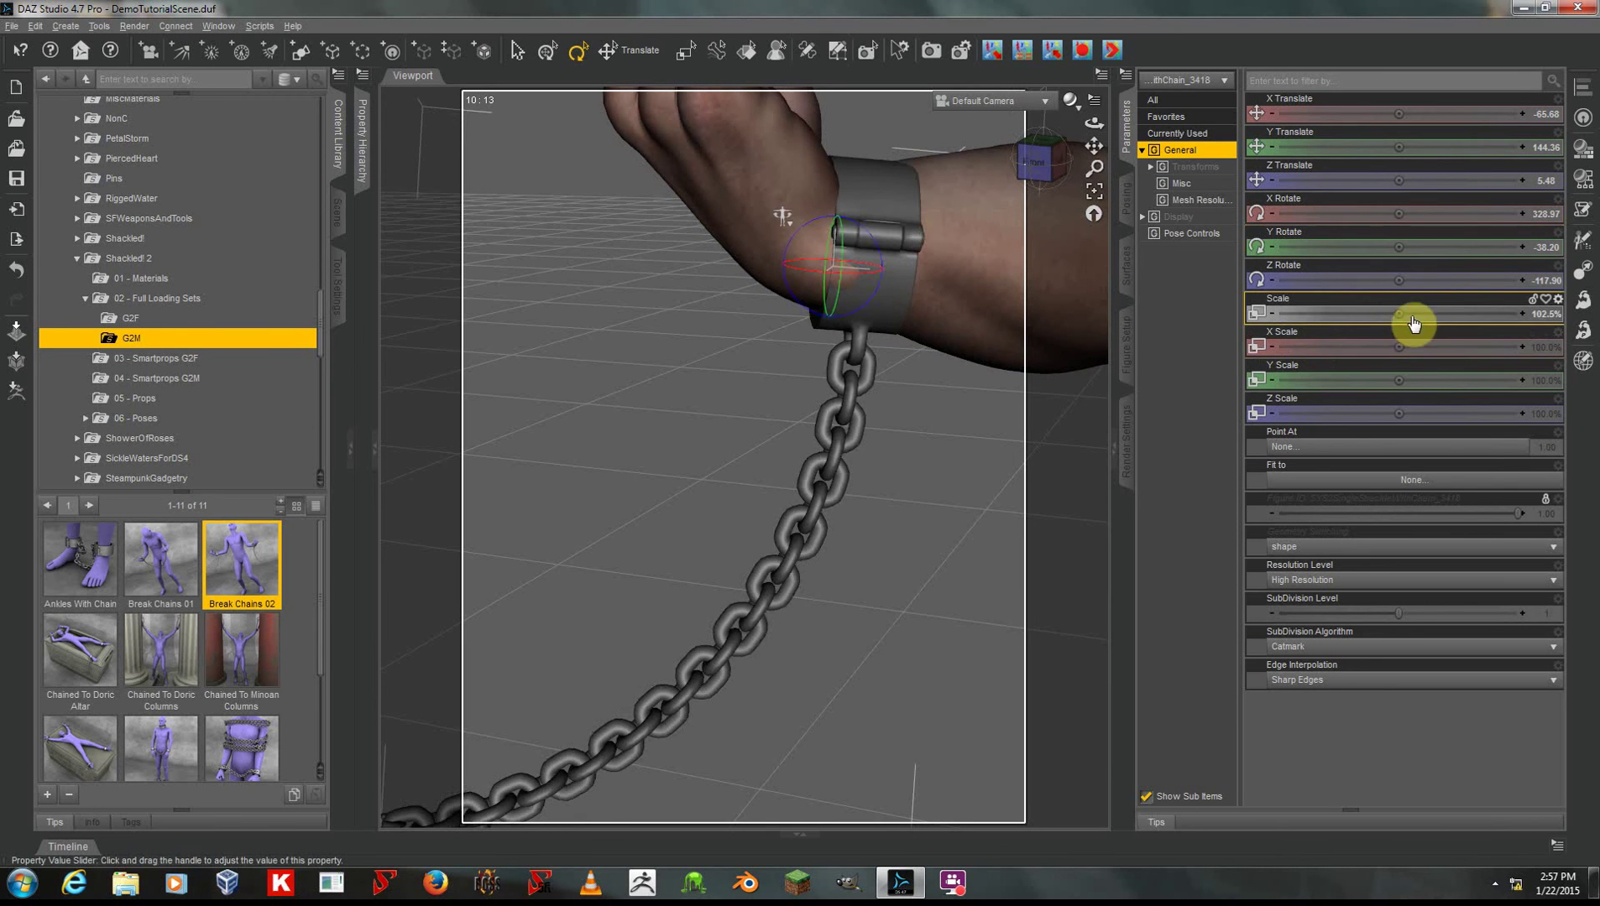
left_click_drag(1414, 315, 807, 424)
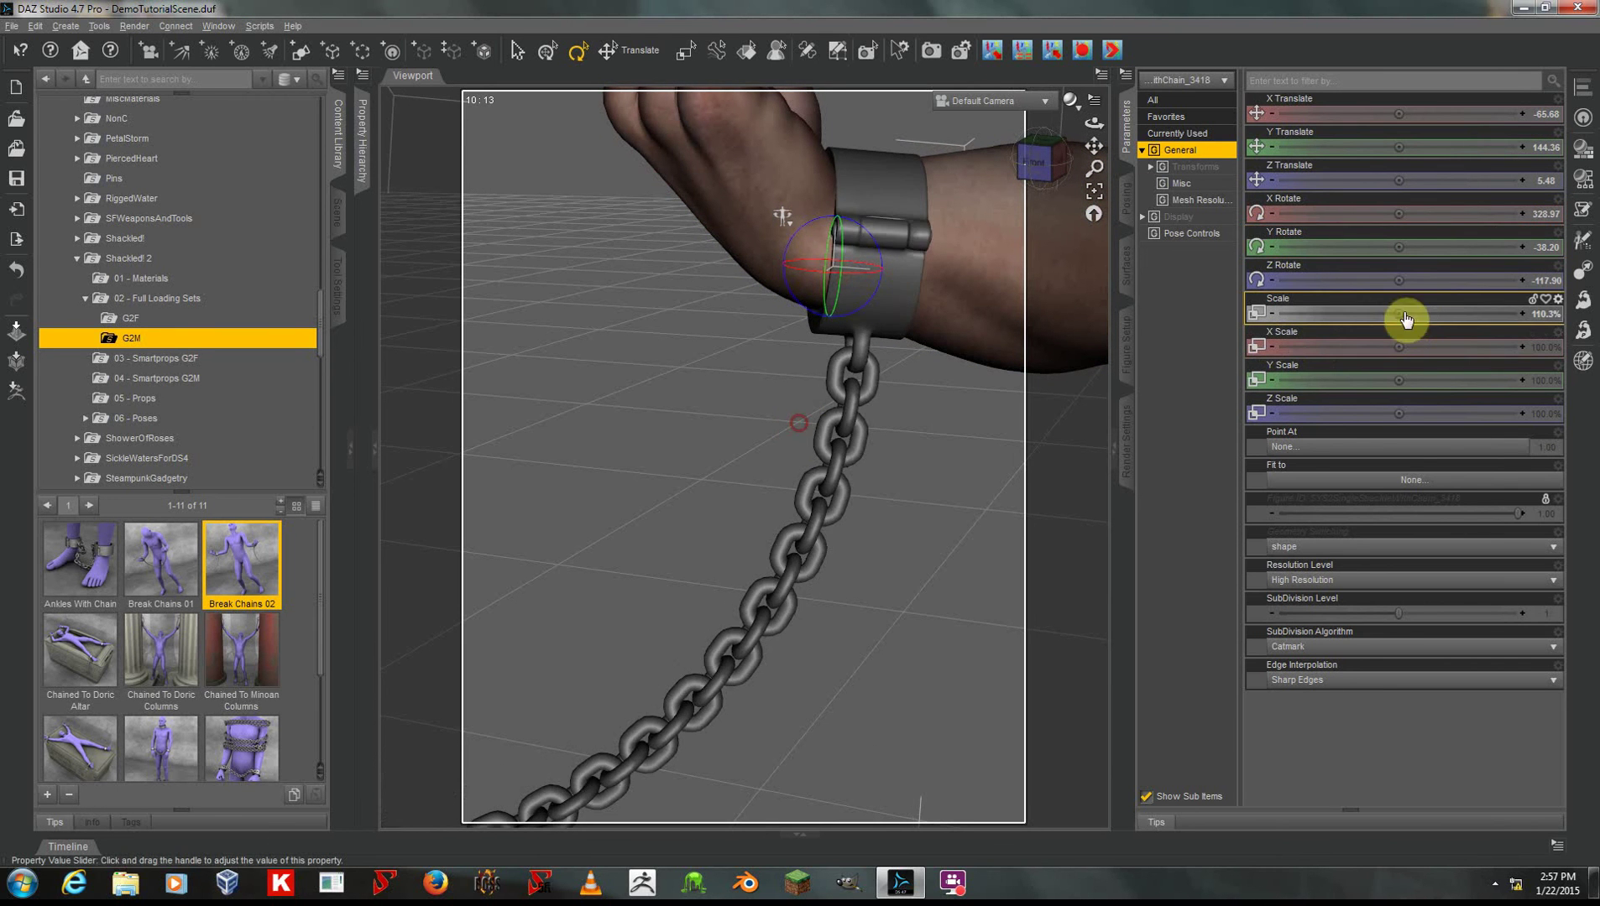
left_click(1095, 191)
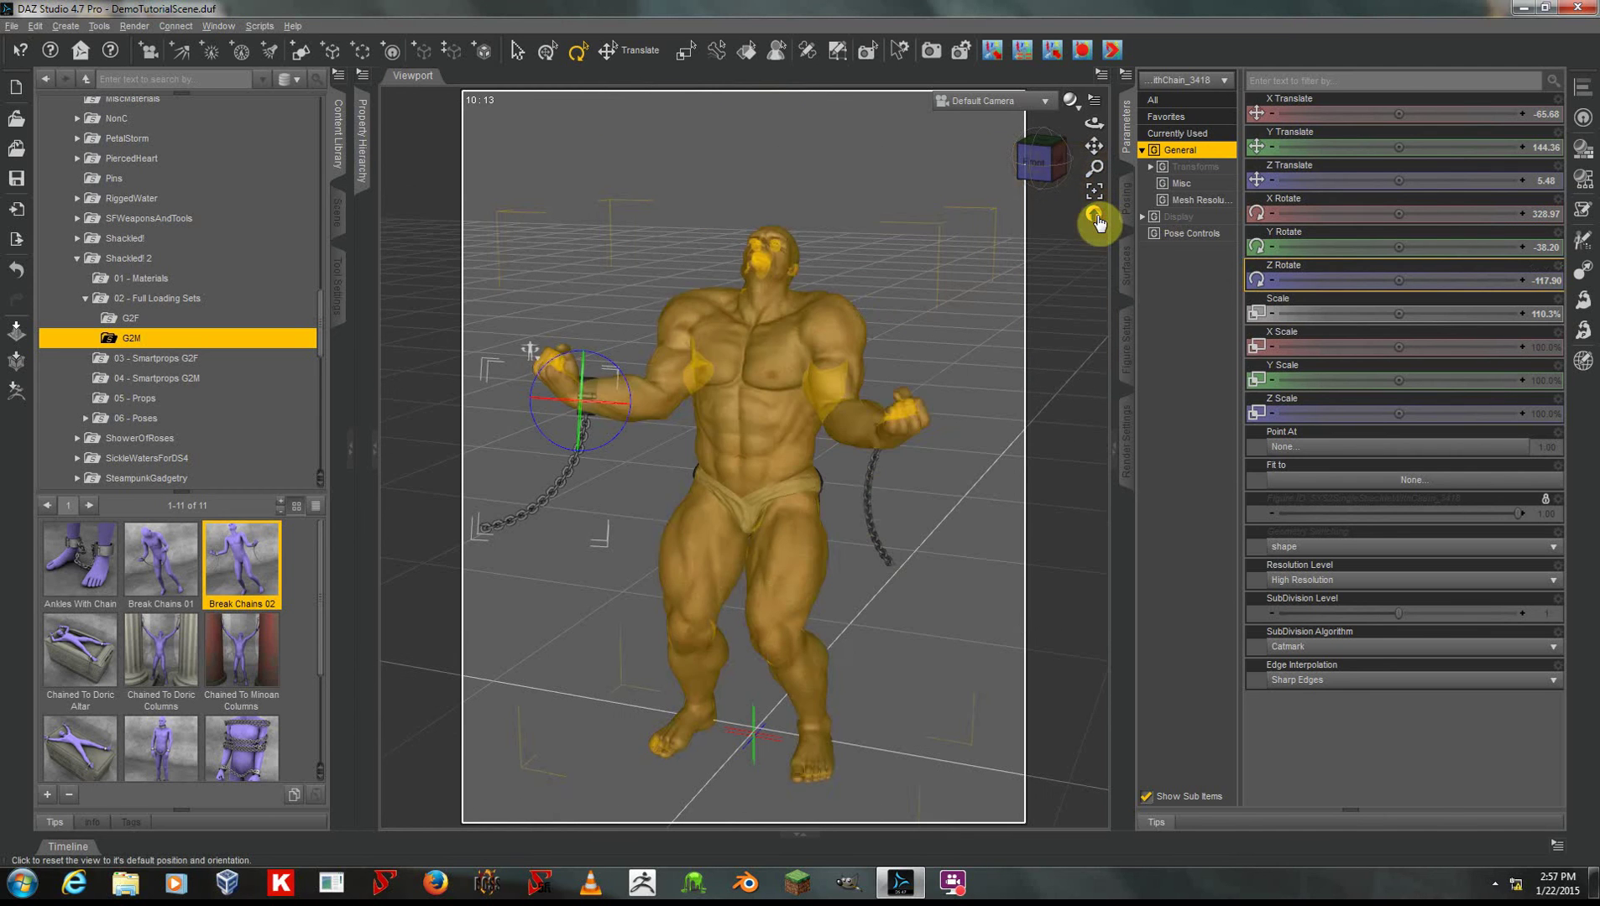
Step: Select the whole shackle with chain on the male's left wrist and scale it to 104.4%
right_click(874, 491)
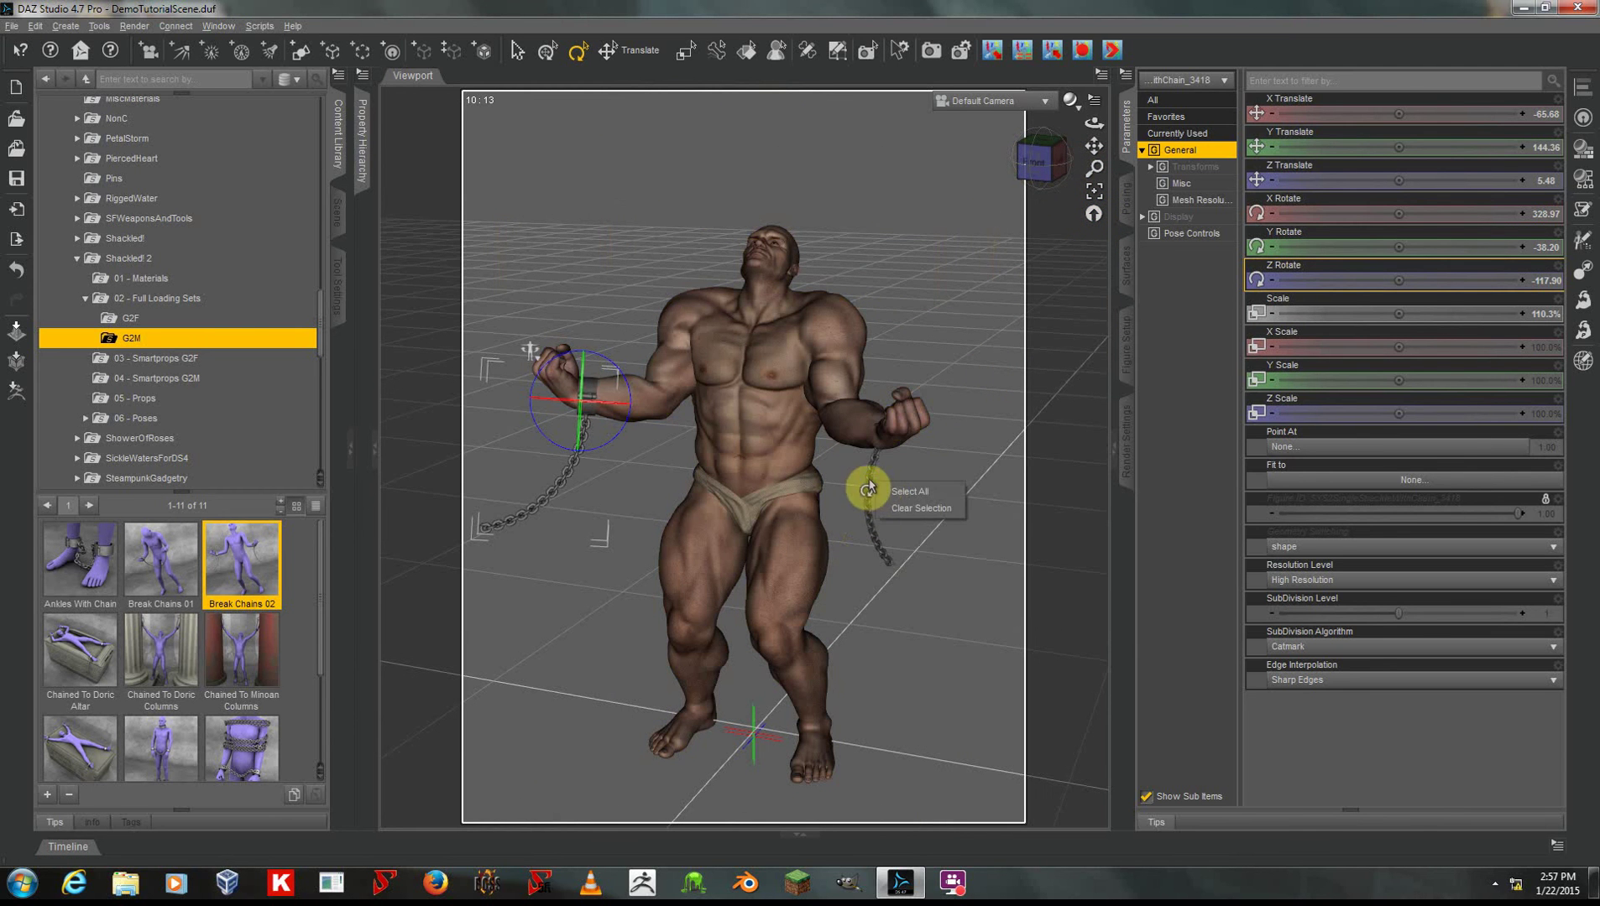
left_click(891, 494)
left_click(1092, 195)
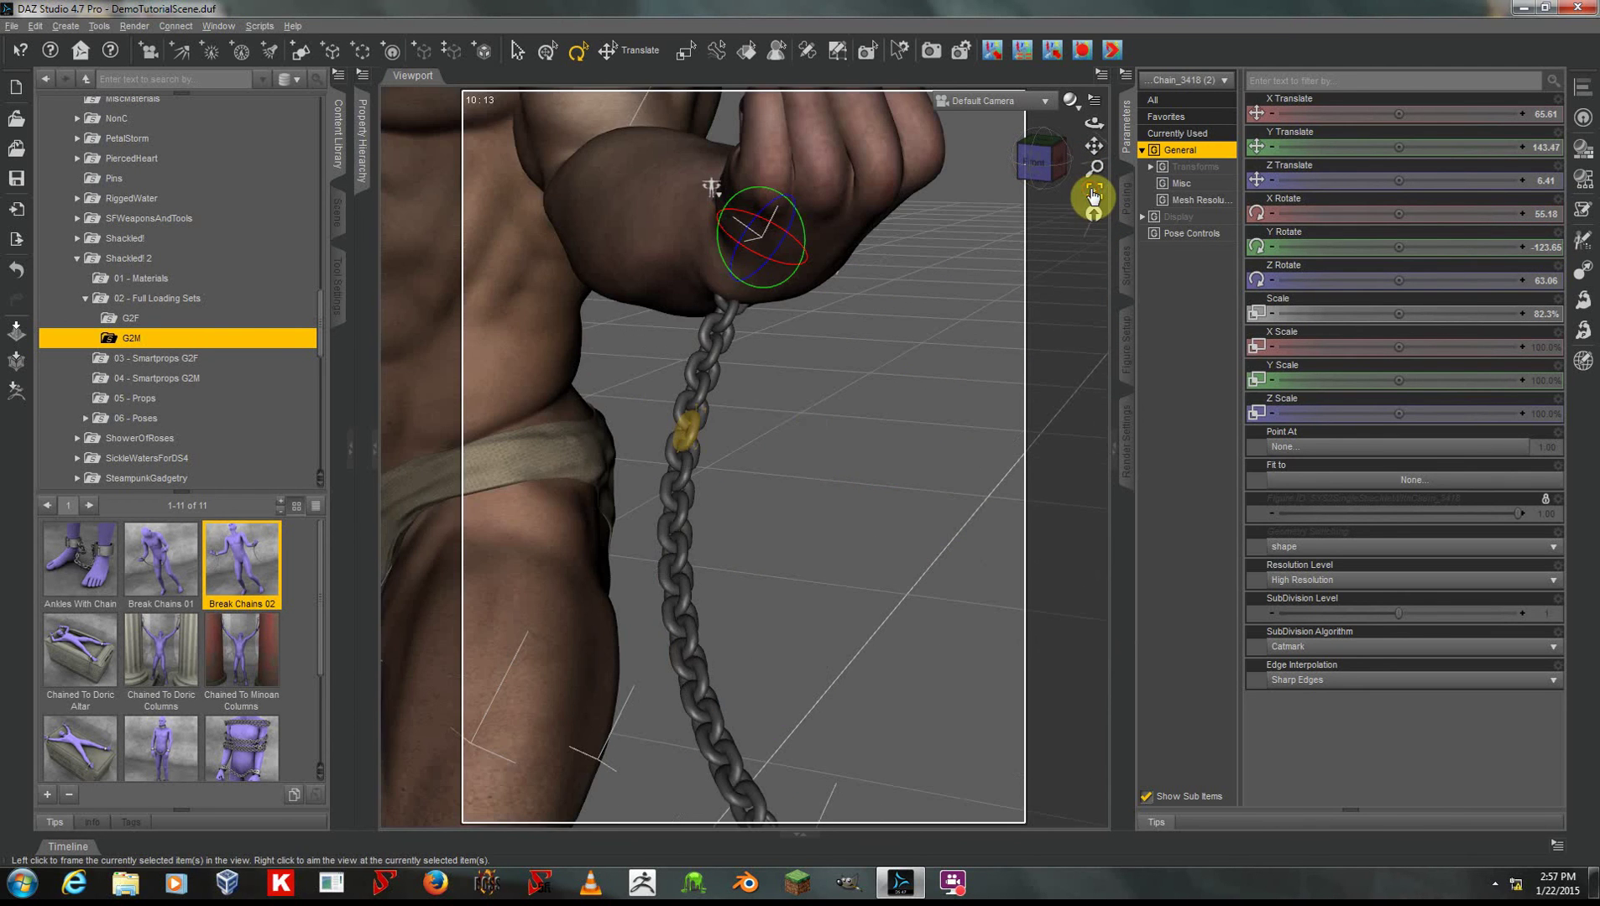
left_click_drag(1094, 159, 789, 419)
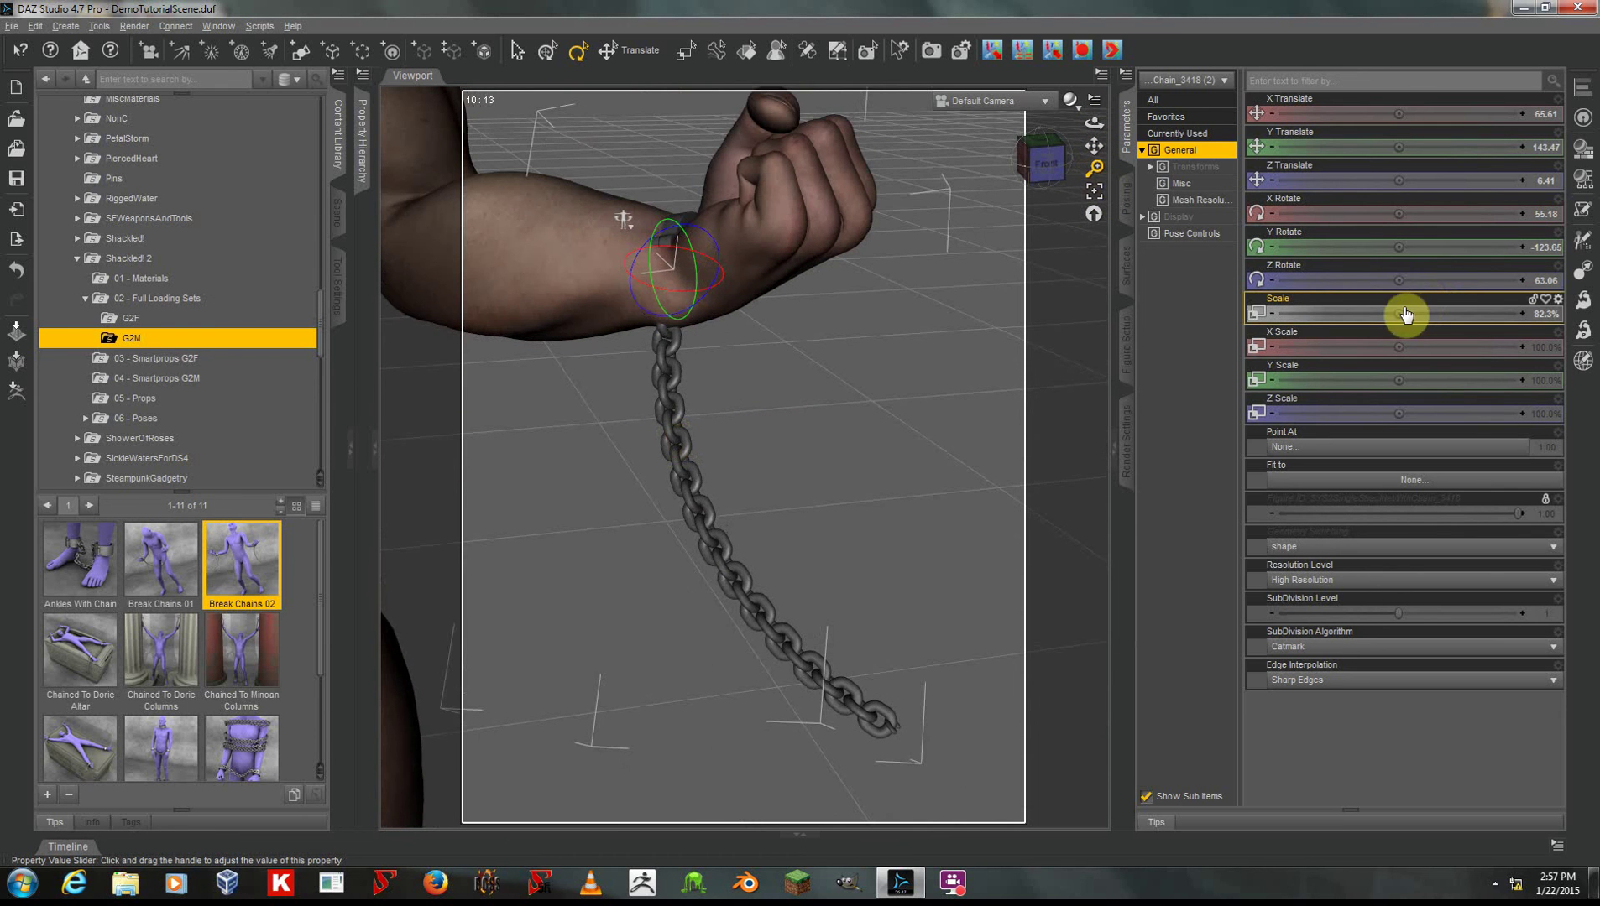
left_click_drag(1406, 314, 615, 393)
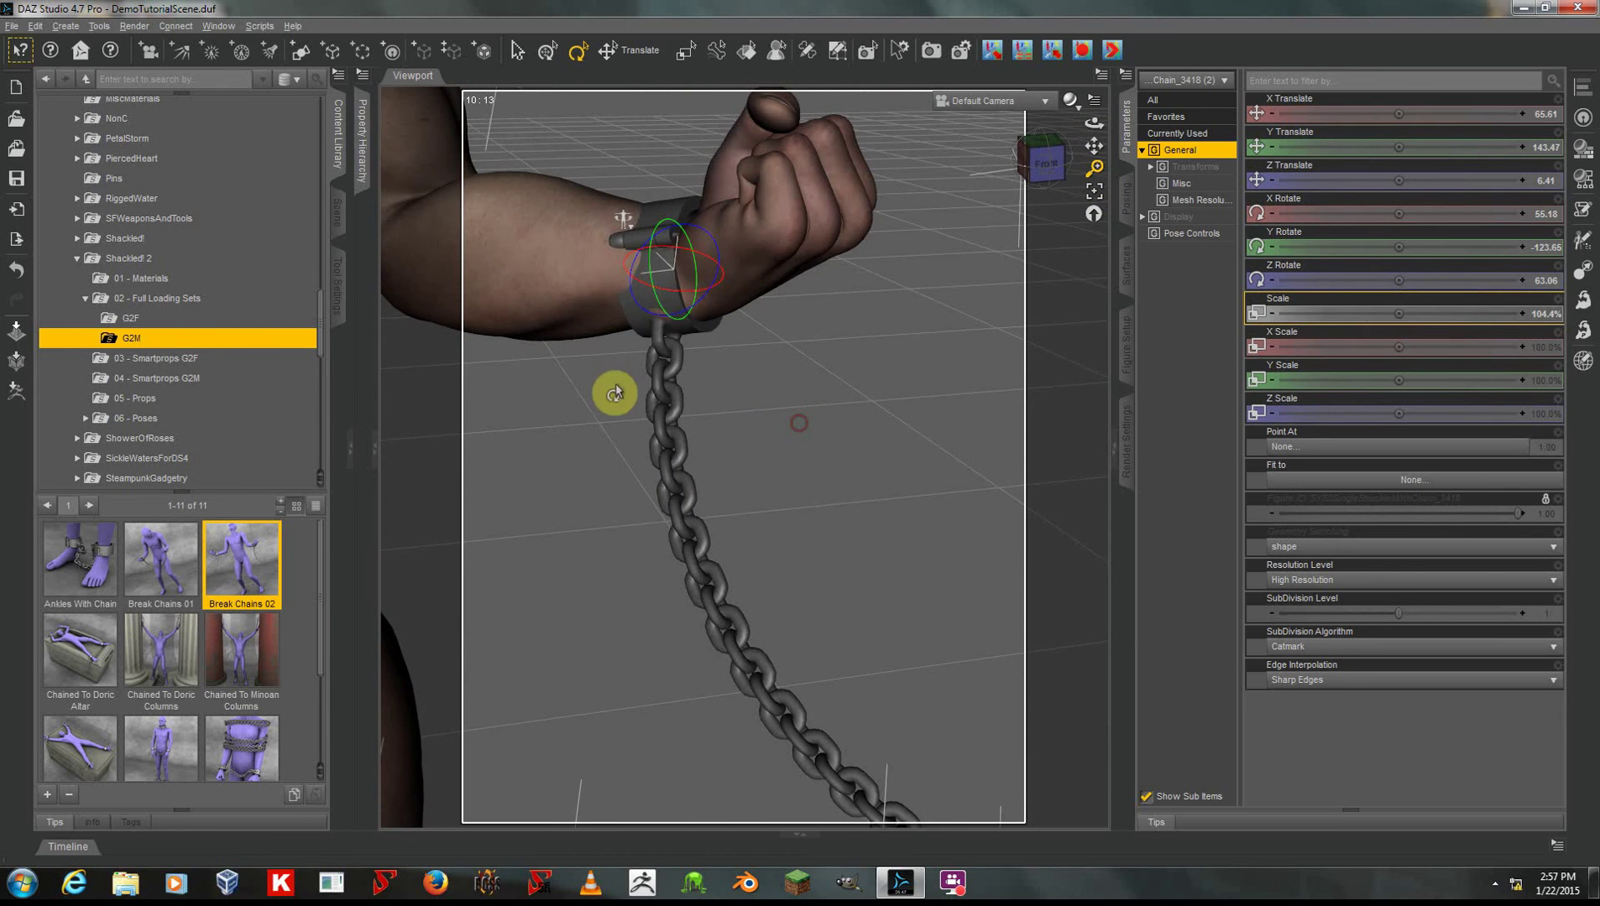
right_click(643, 322)
left_click(671, 356)
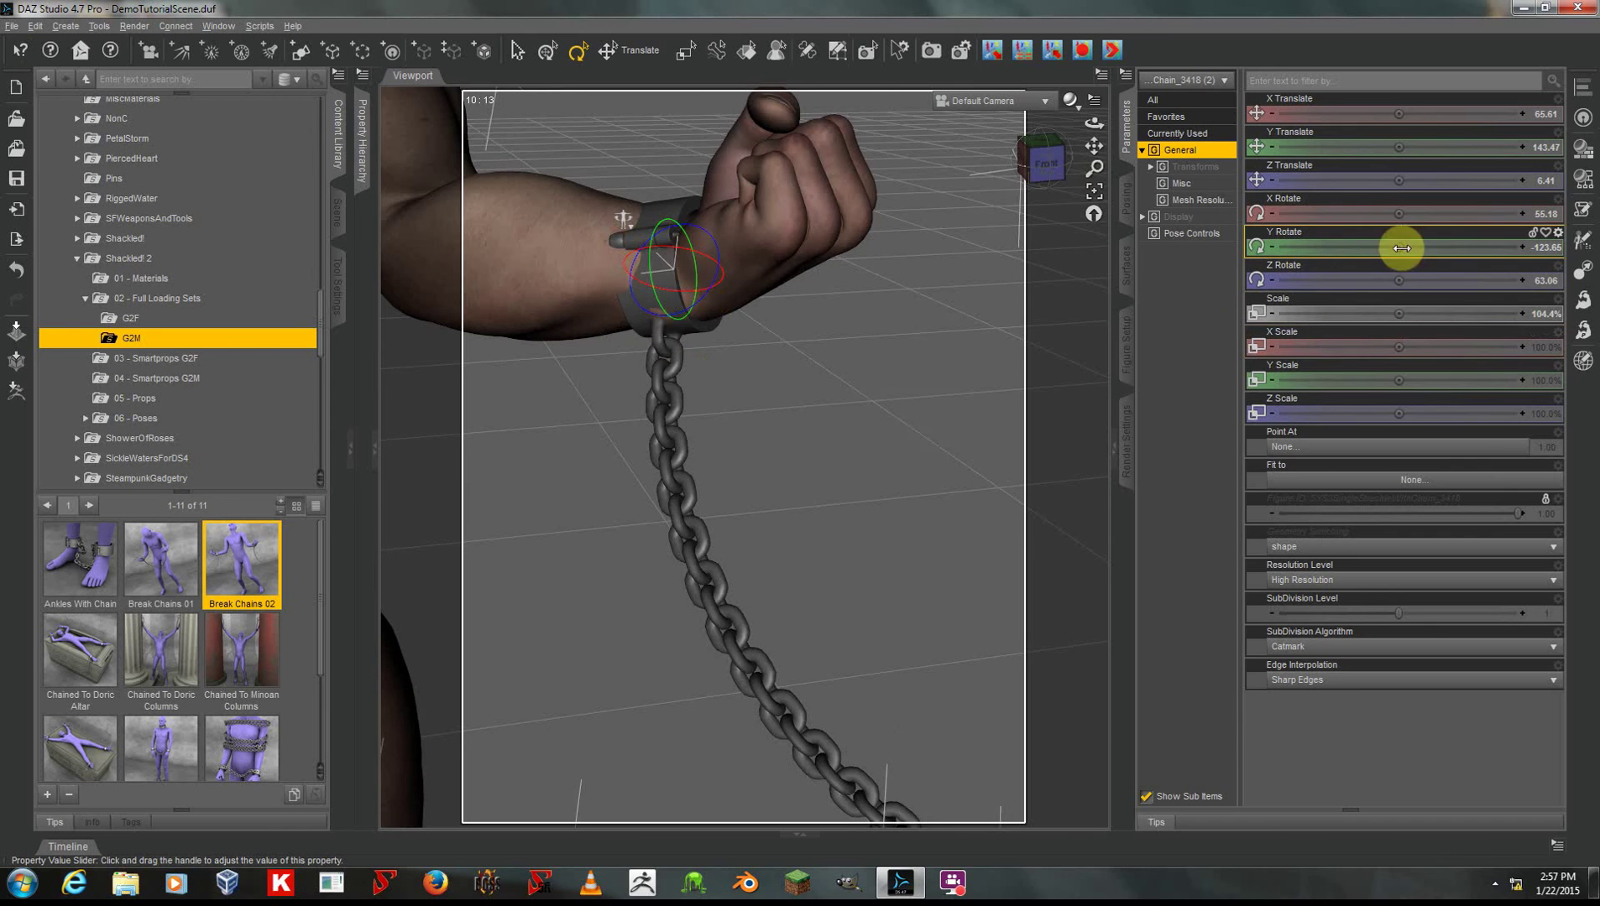
Step: Refit the left wrist shackle with X, Y, Z Translate 64.73, 143.02, 5.99, rotations of about 57, -127, 74, and a scale of 113.1%
mouse_move(1401, 248)
left_mouse_down()
mouse_move(796, 421)
mouse_move(1394, 287)
mouse_move(798, 423)
mouse_move(1393, 257)
left_mouse_up()
left_click_drag(1407, 117, 799, 423)
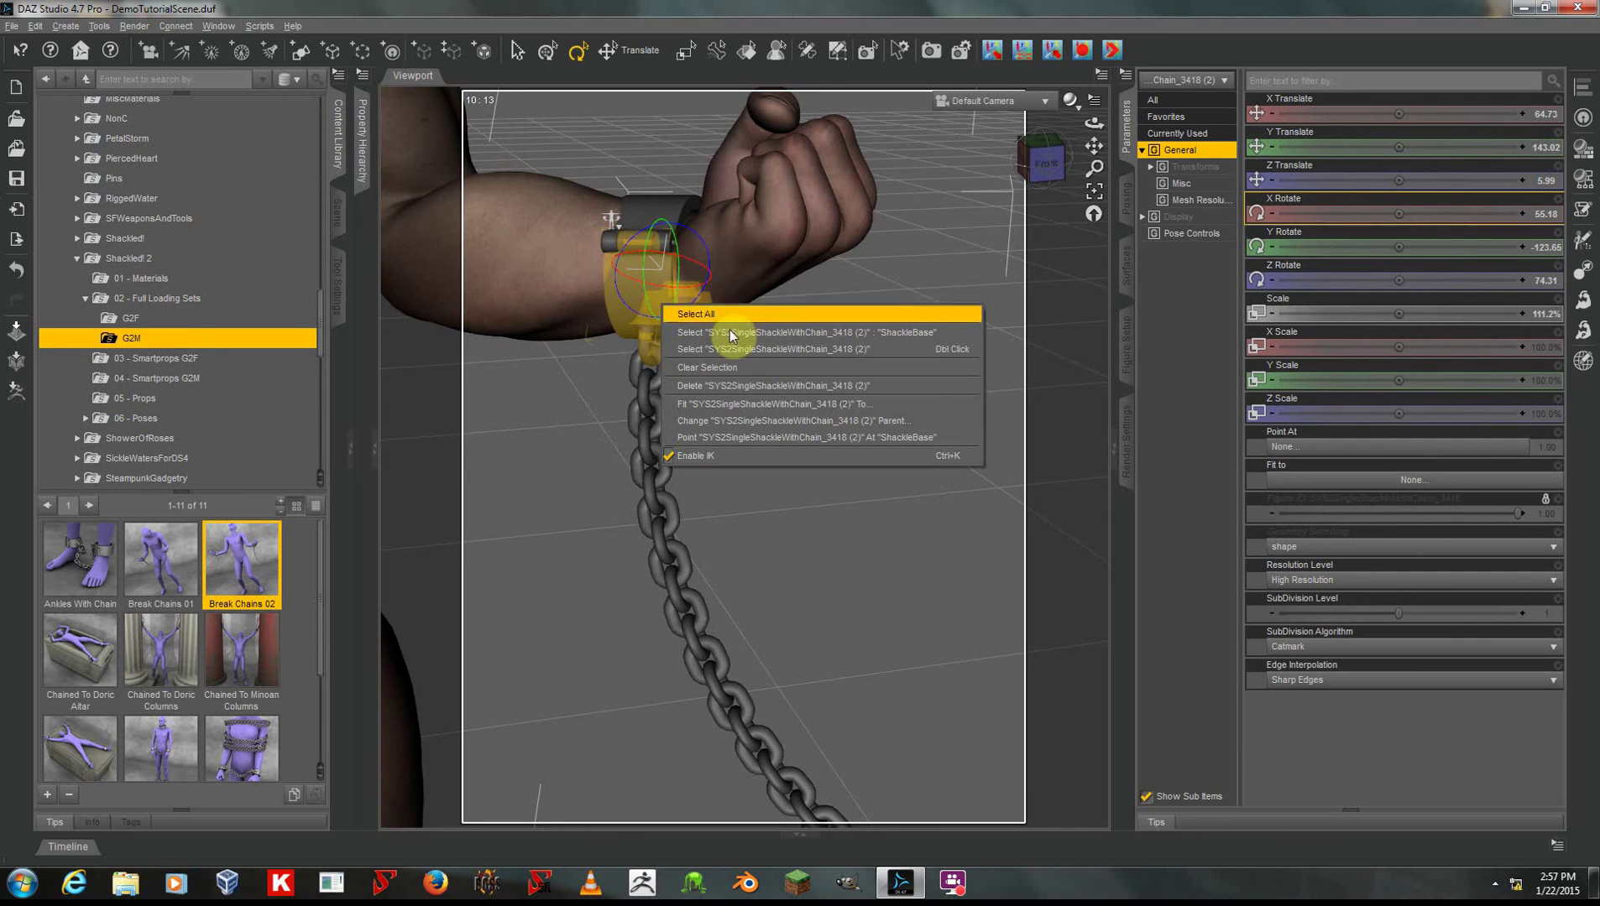
left_click_drag(1395, 245, 798, 423)
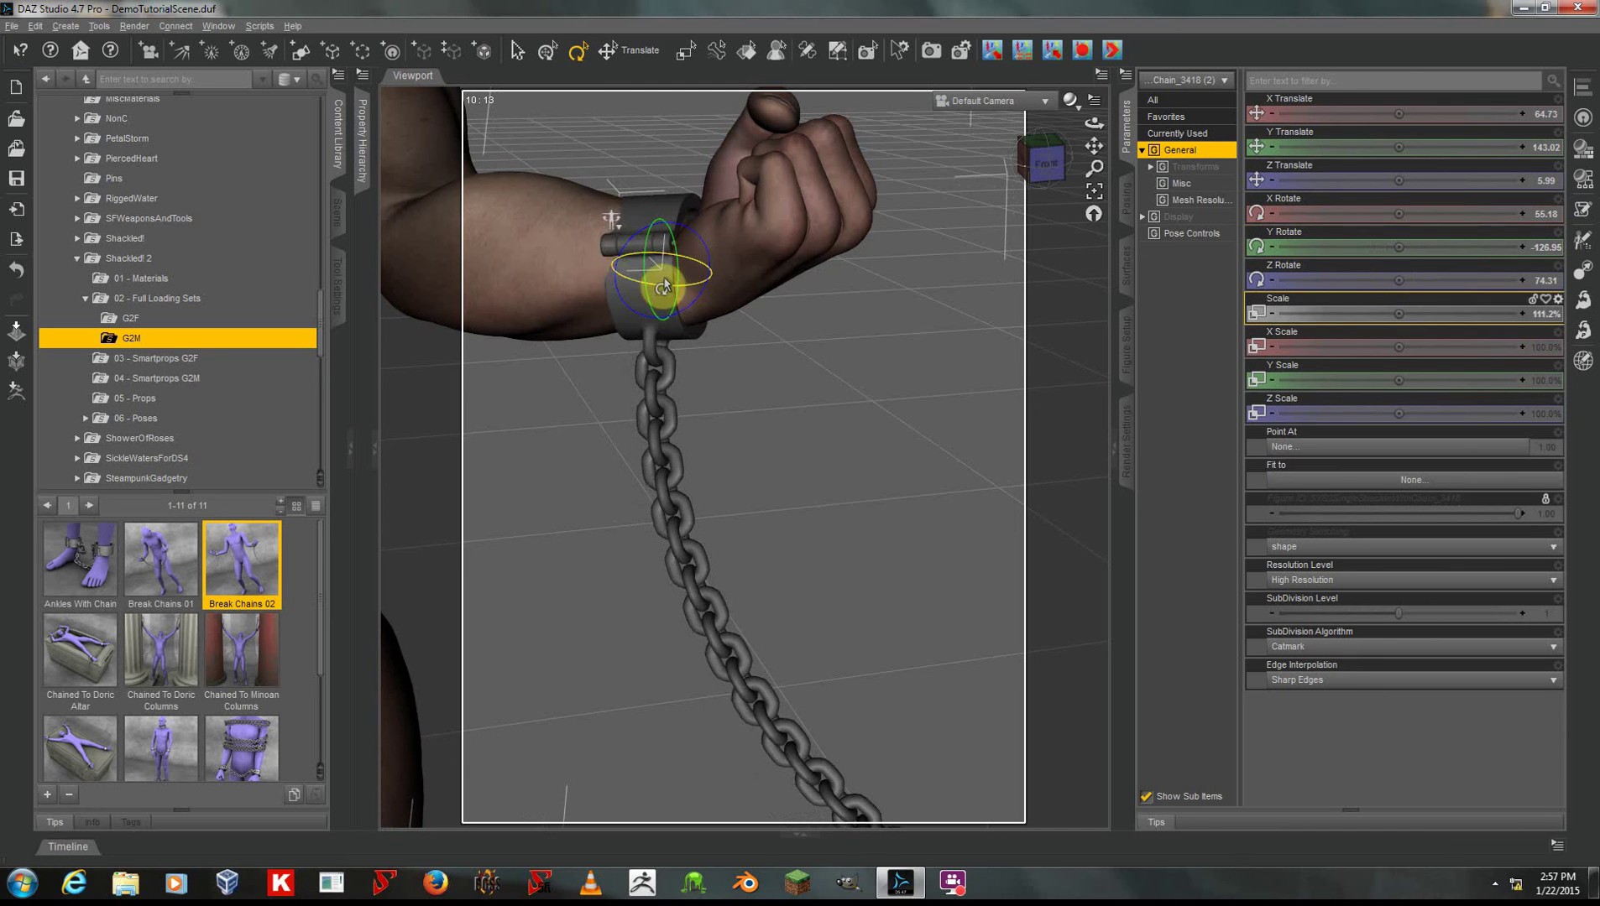
left_click_drag(661, 292, 654, 285)
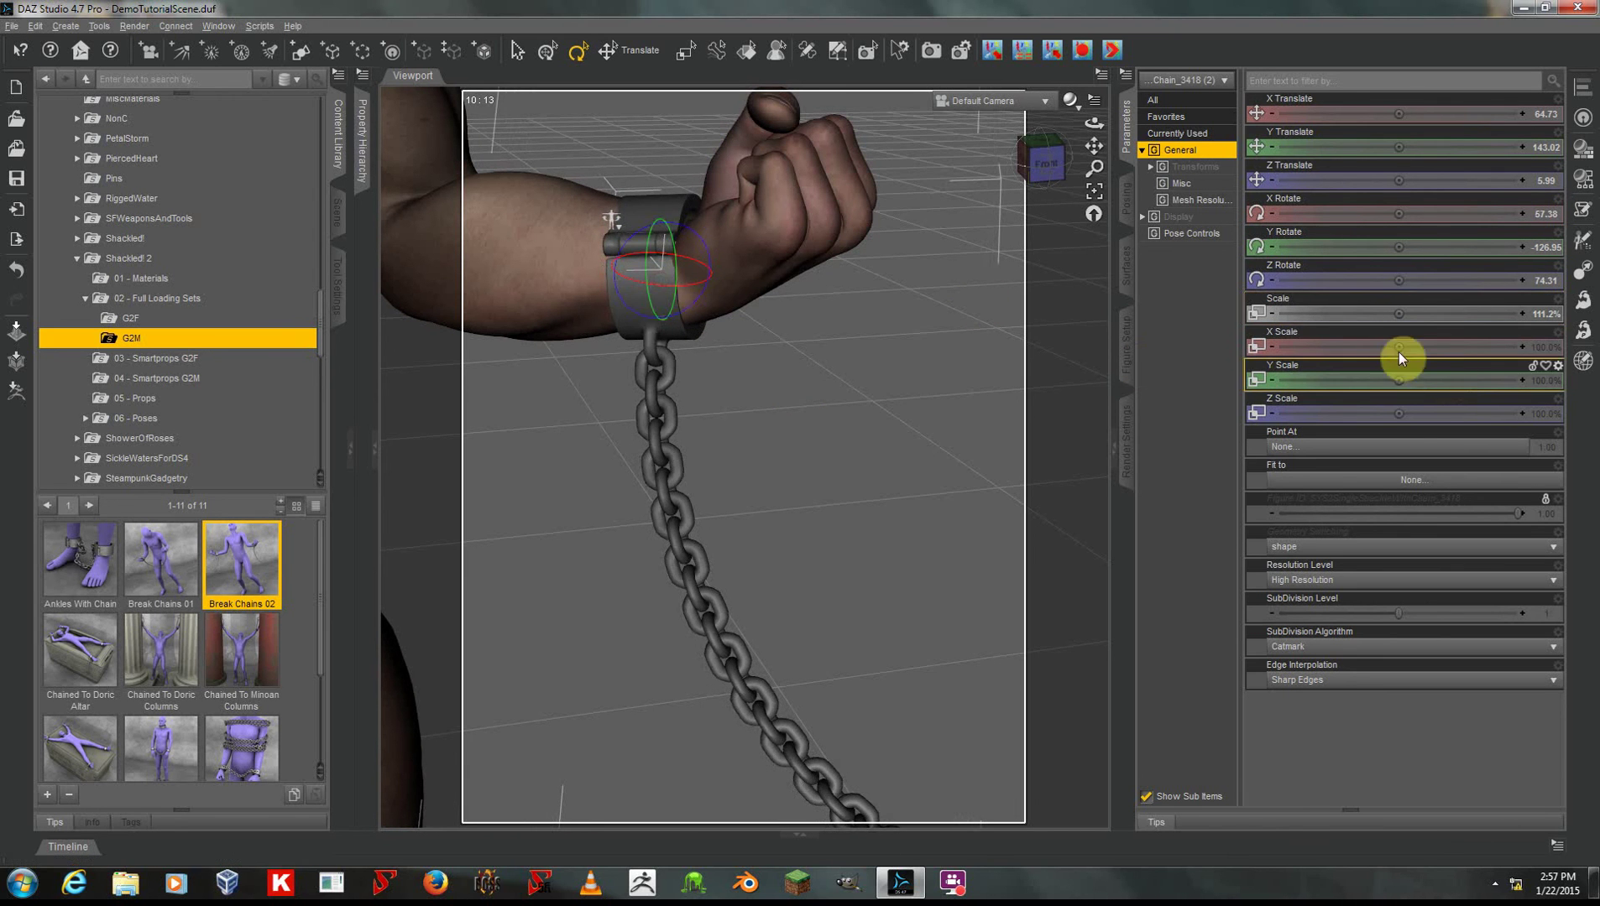
left_click_drag(1399, 314, 800, 421)
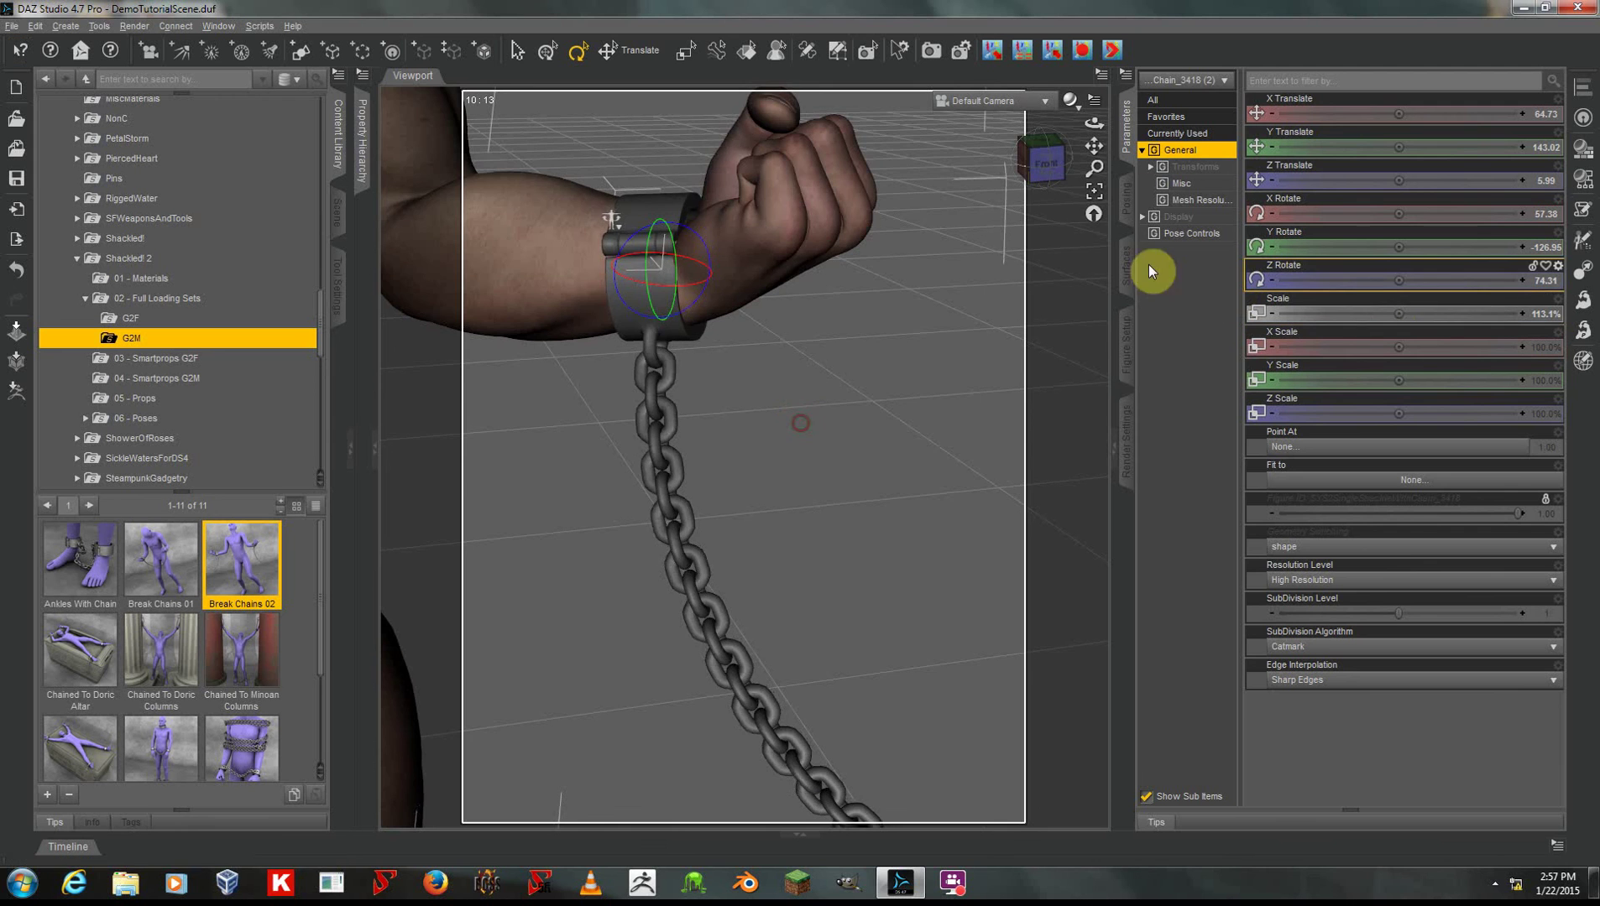
left_click(1092, 220)
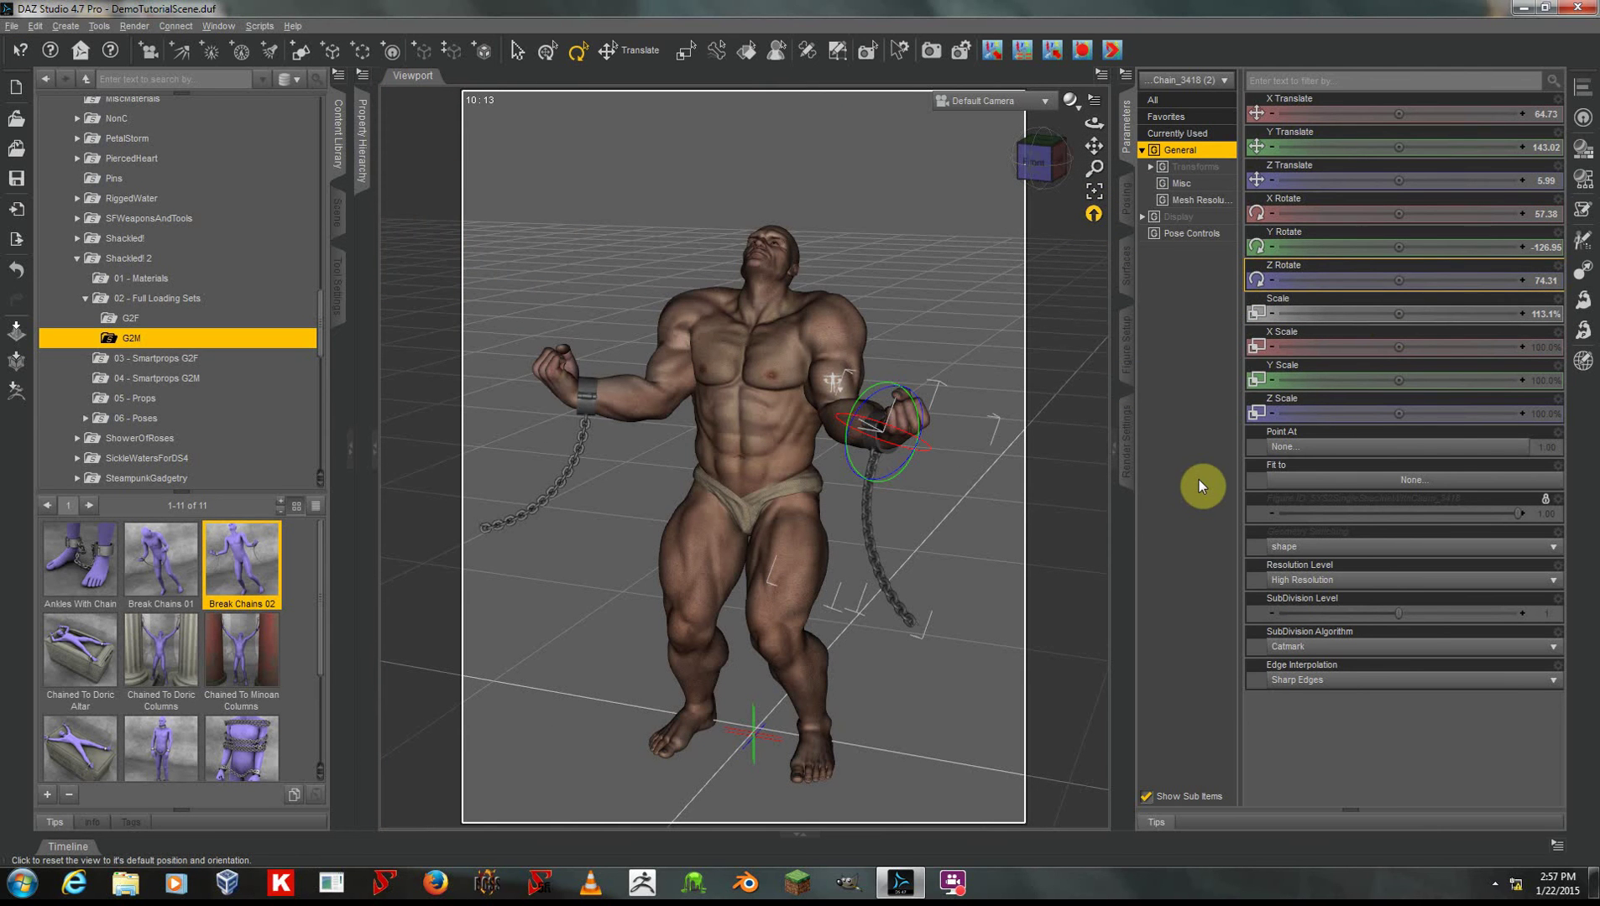
Step: Select the whole shackle with chain on the male's right wrist and show it in the scene hierarchy
right_click(481, 535)
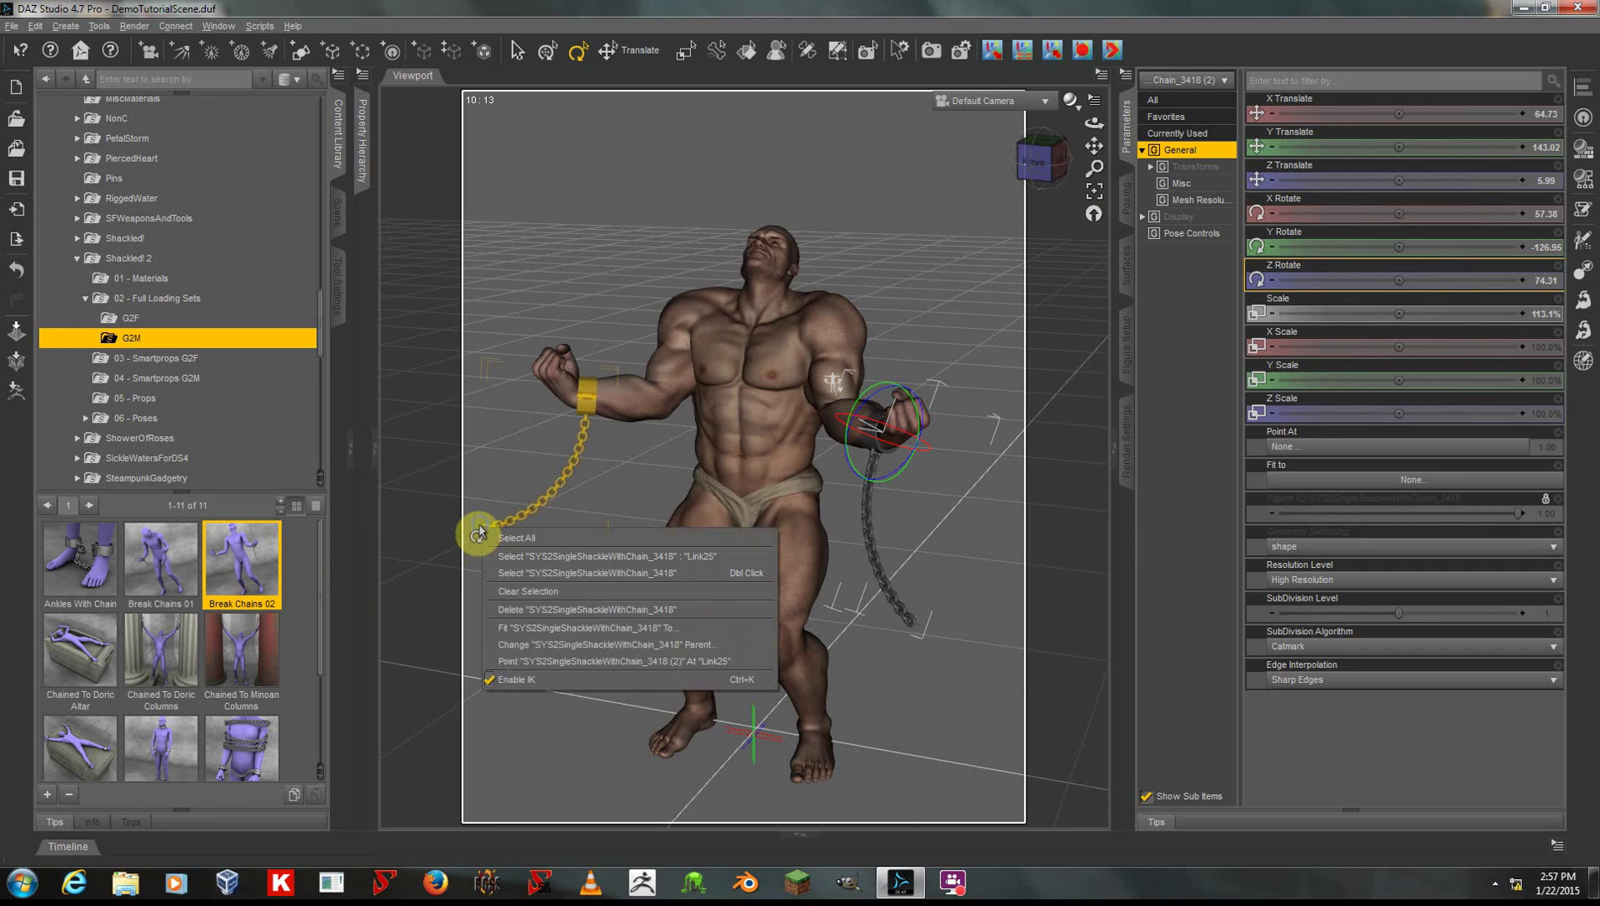
key("Escape")
left_click(537, 667)
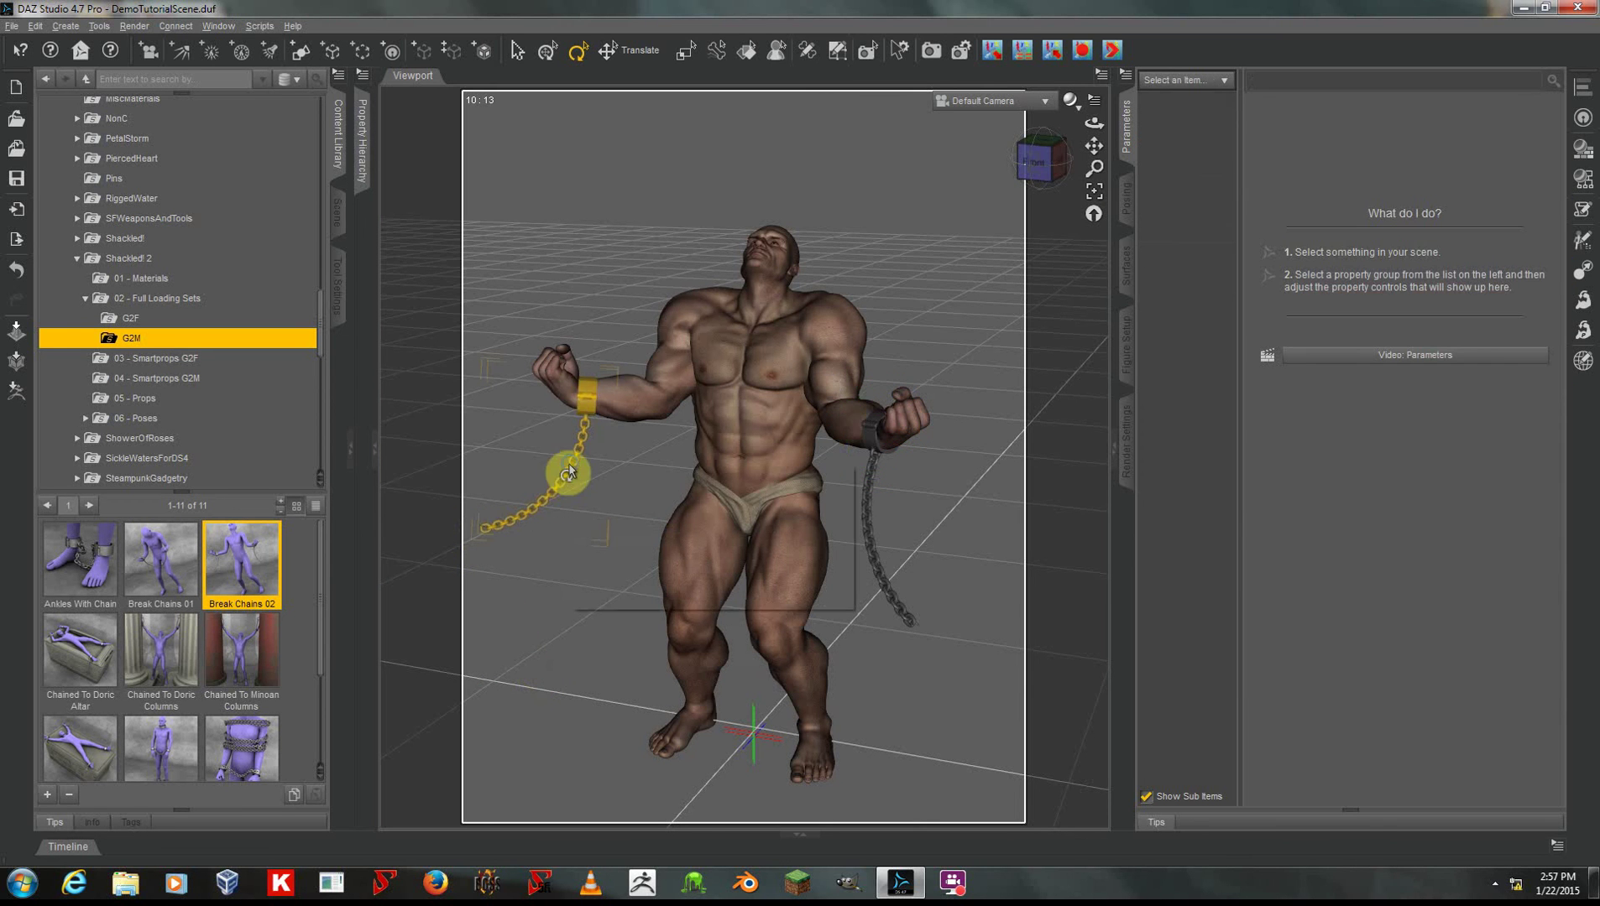
left_click(624, 508)
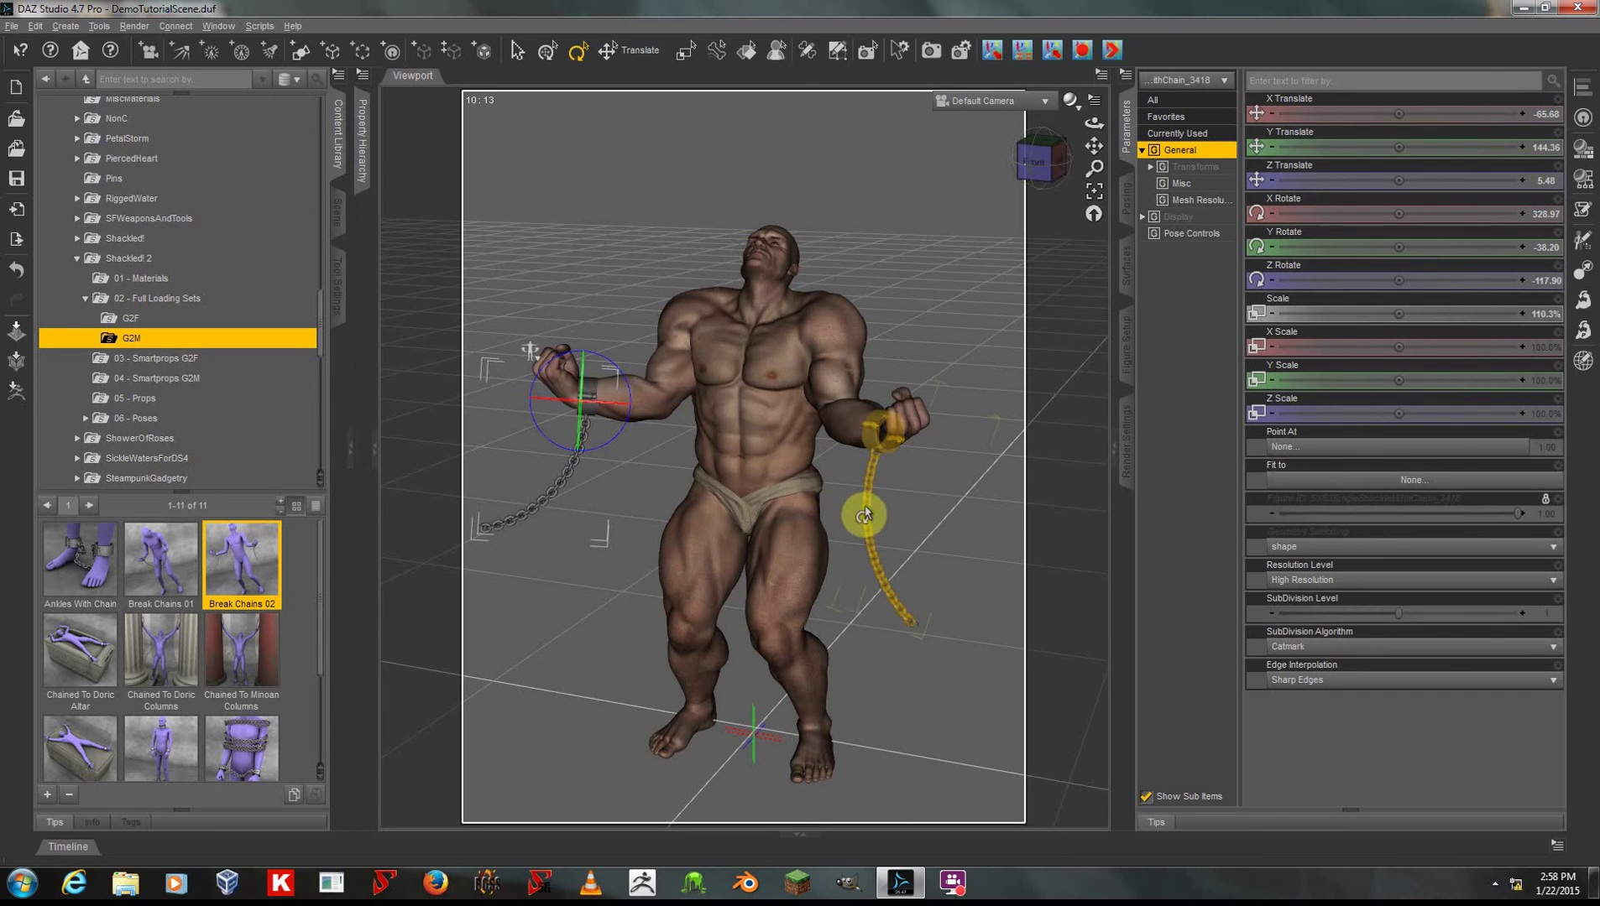
right_click(569, 475)
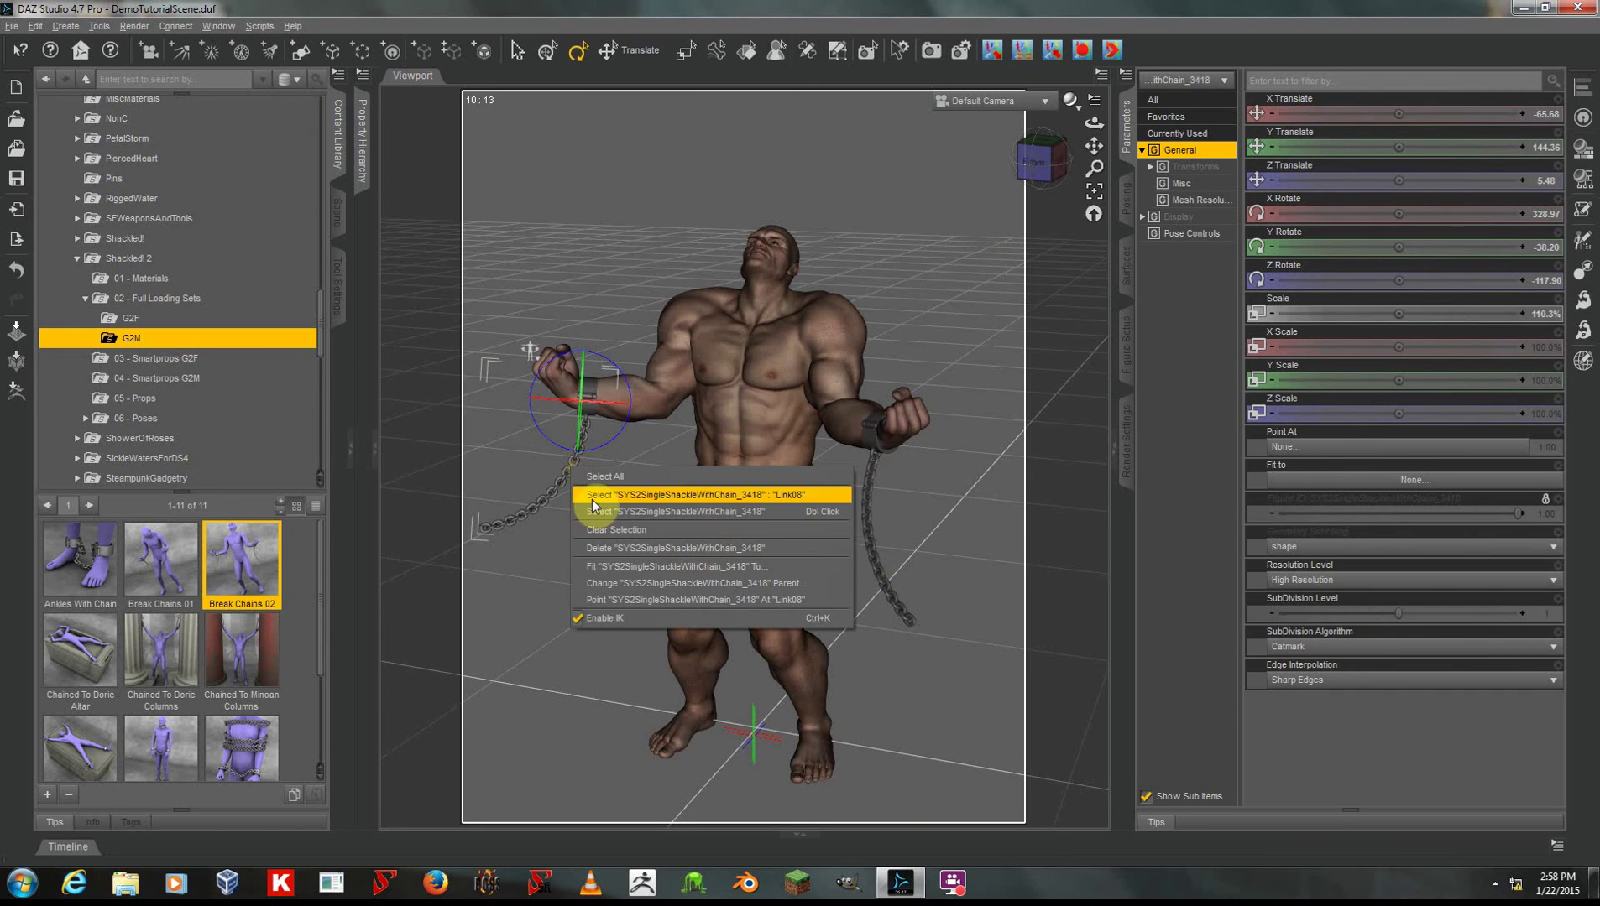
left_click(691, 510)
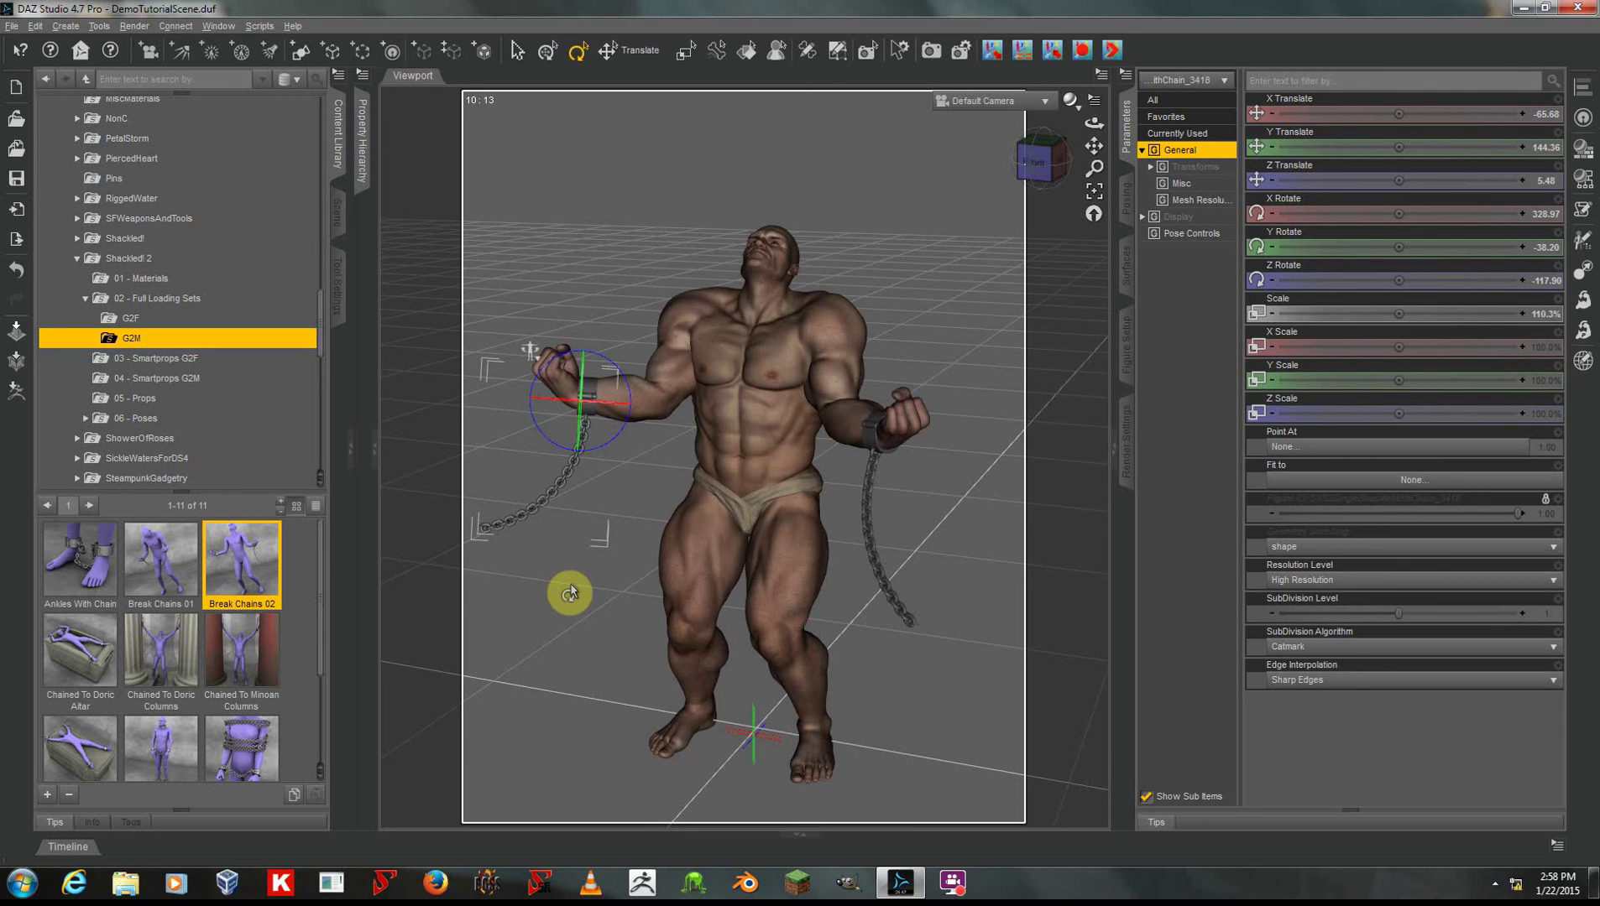
left_click(336, 213)
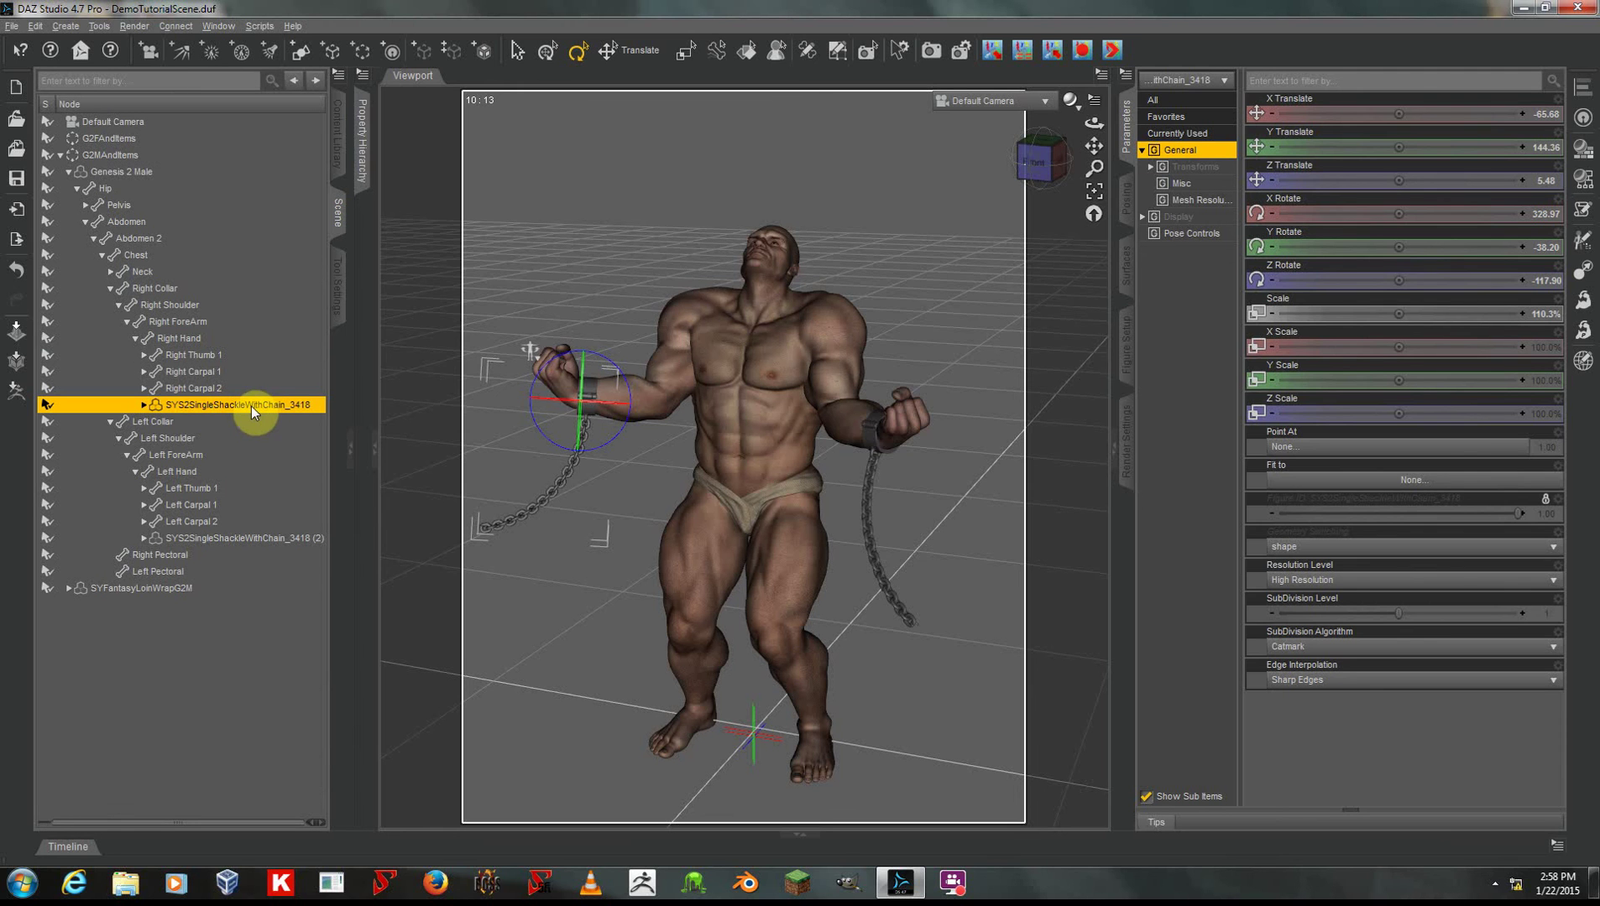
Step: Set the Chain Side-Side and Chain Bend pose controls of the right wrist chain to 0%
left_click(1188, 235)
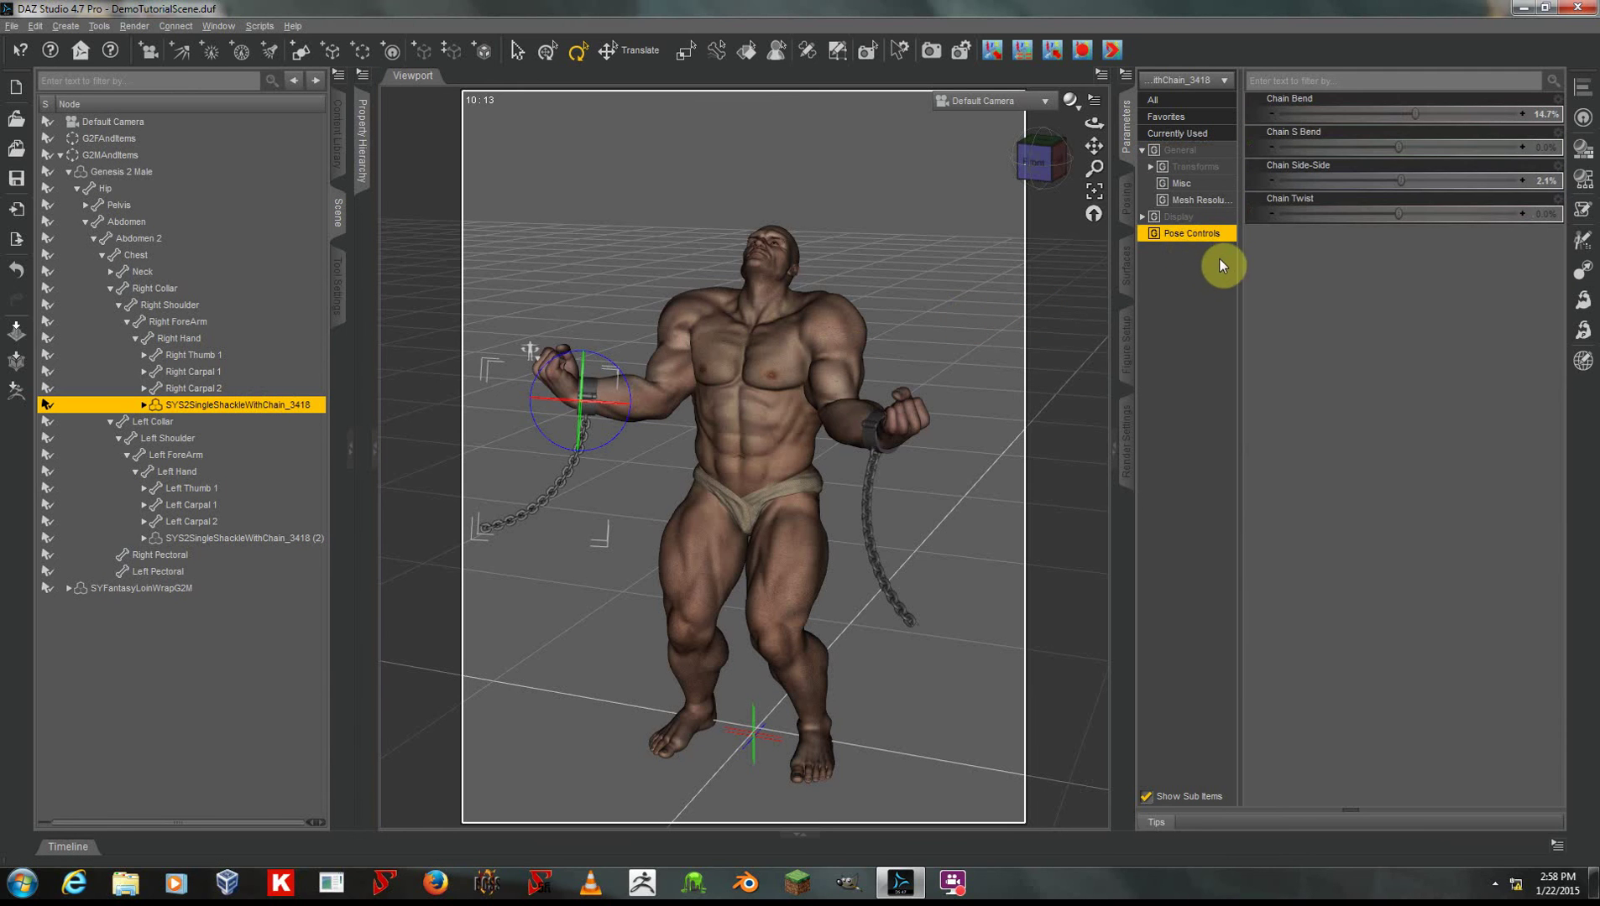
left_click(1545, 184)
type("0")
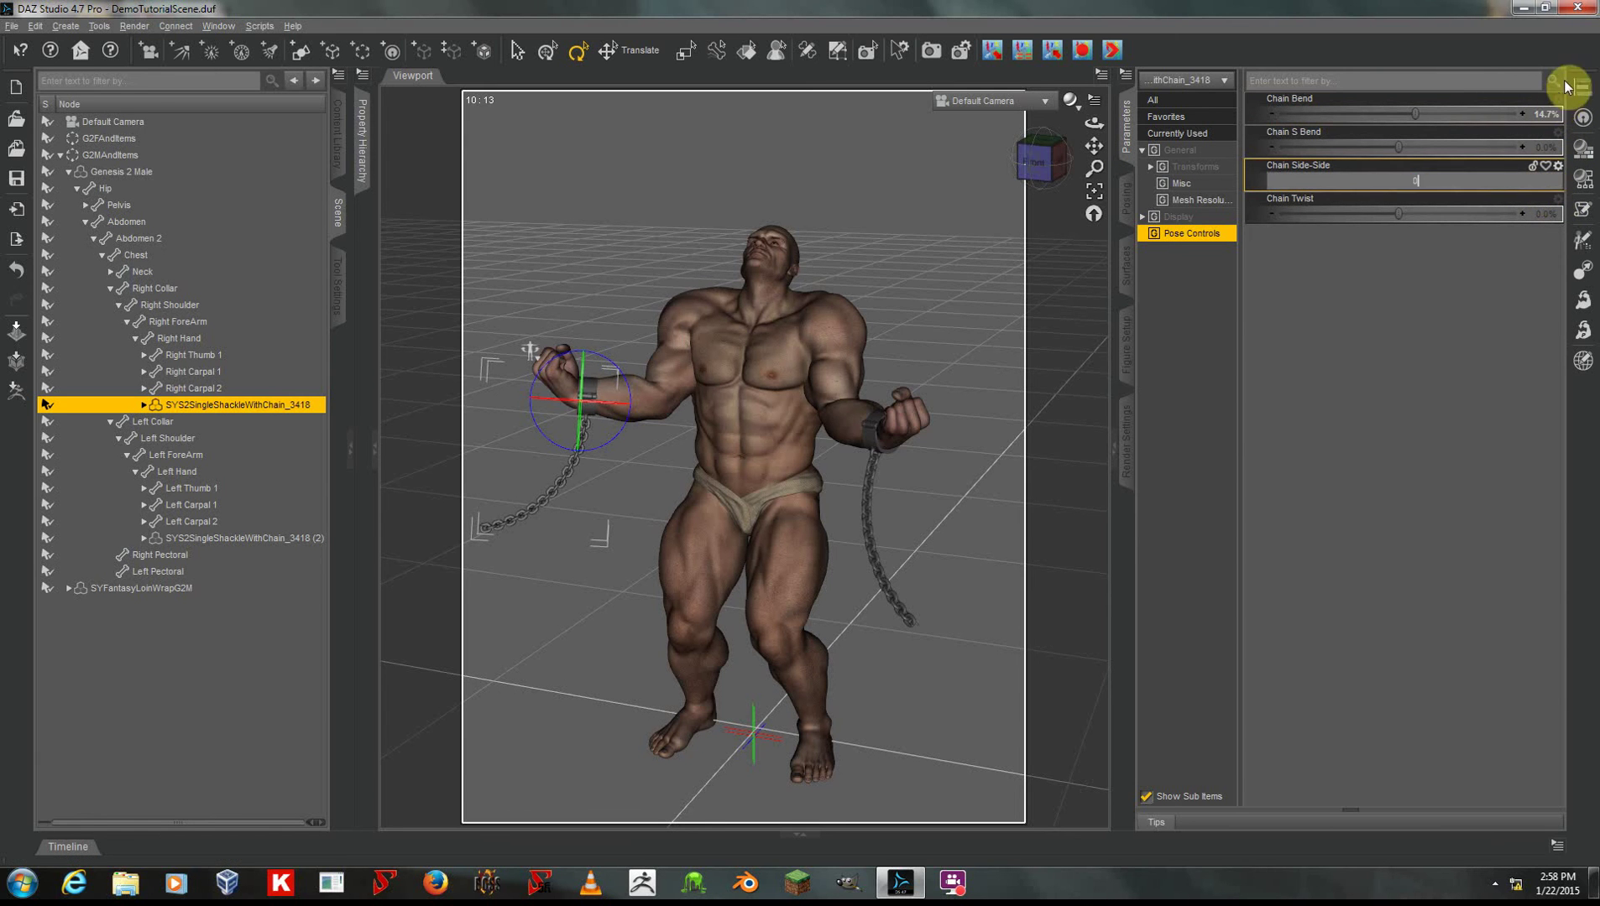
key("Return")
left_click(1547, 115)
type("0")
key("Return")
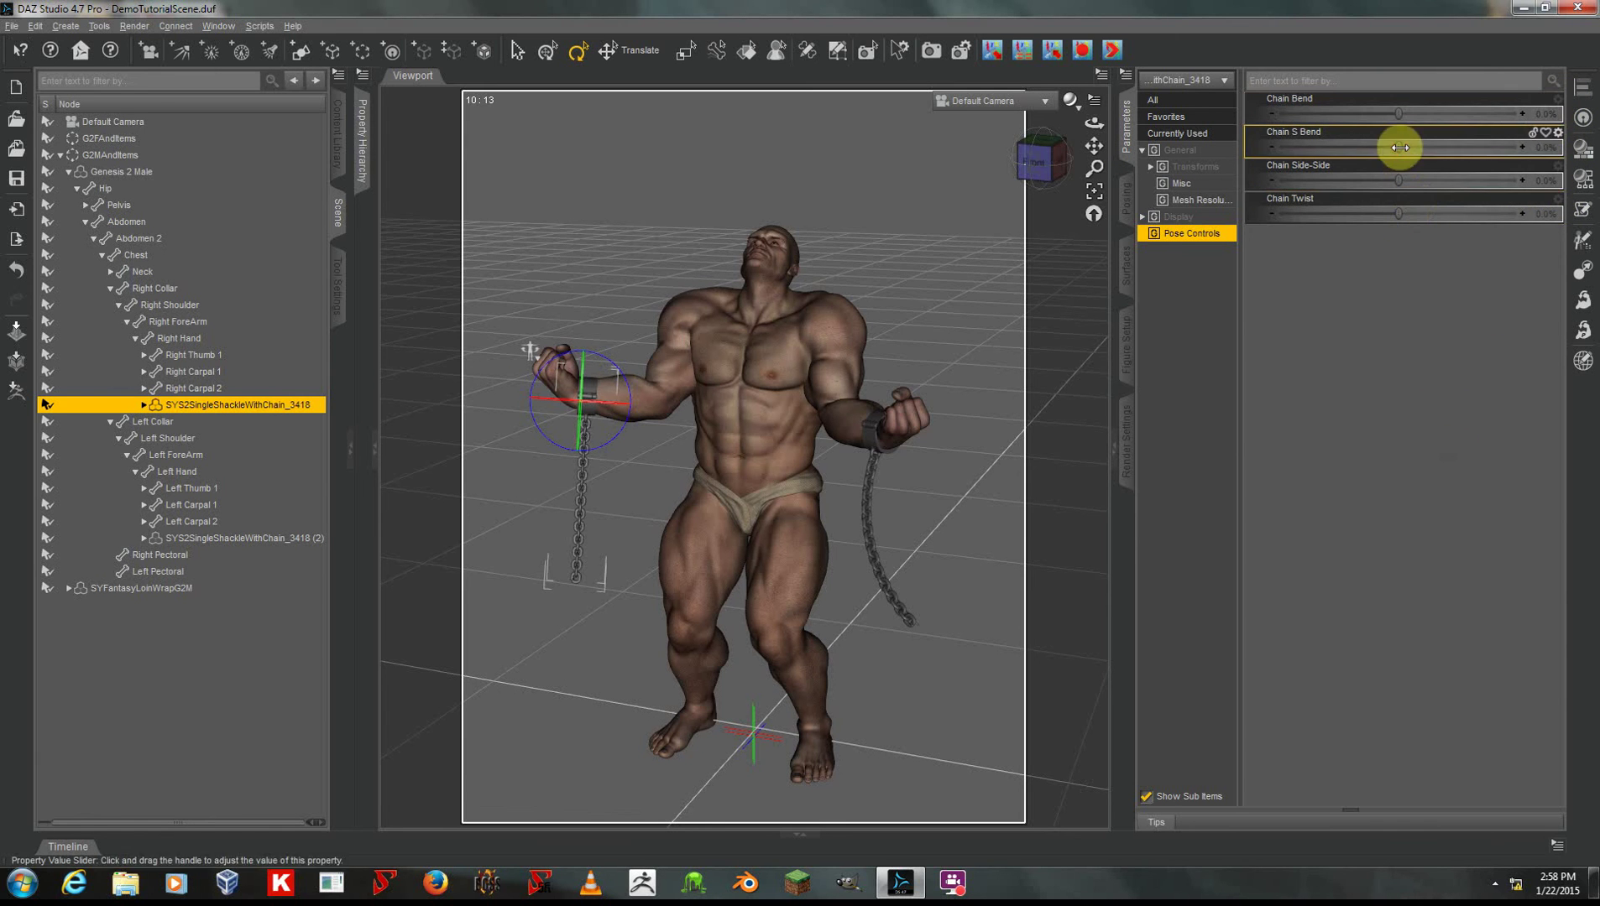
Step: Try out the Chain S Bend, Chain Side-Side and Chain Bend controls on the right wrist chain and undo the changes
left_click_drag(1398, 146, 1473, 152)
key("ctrl+z")
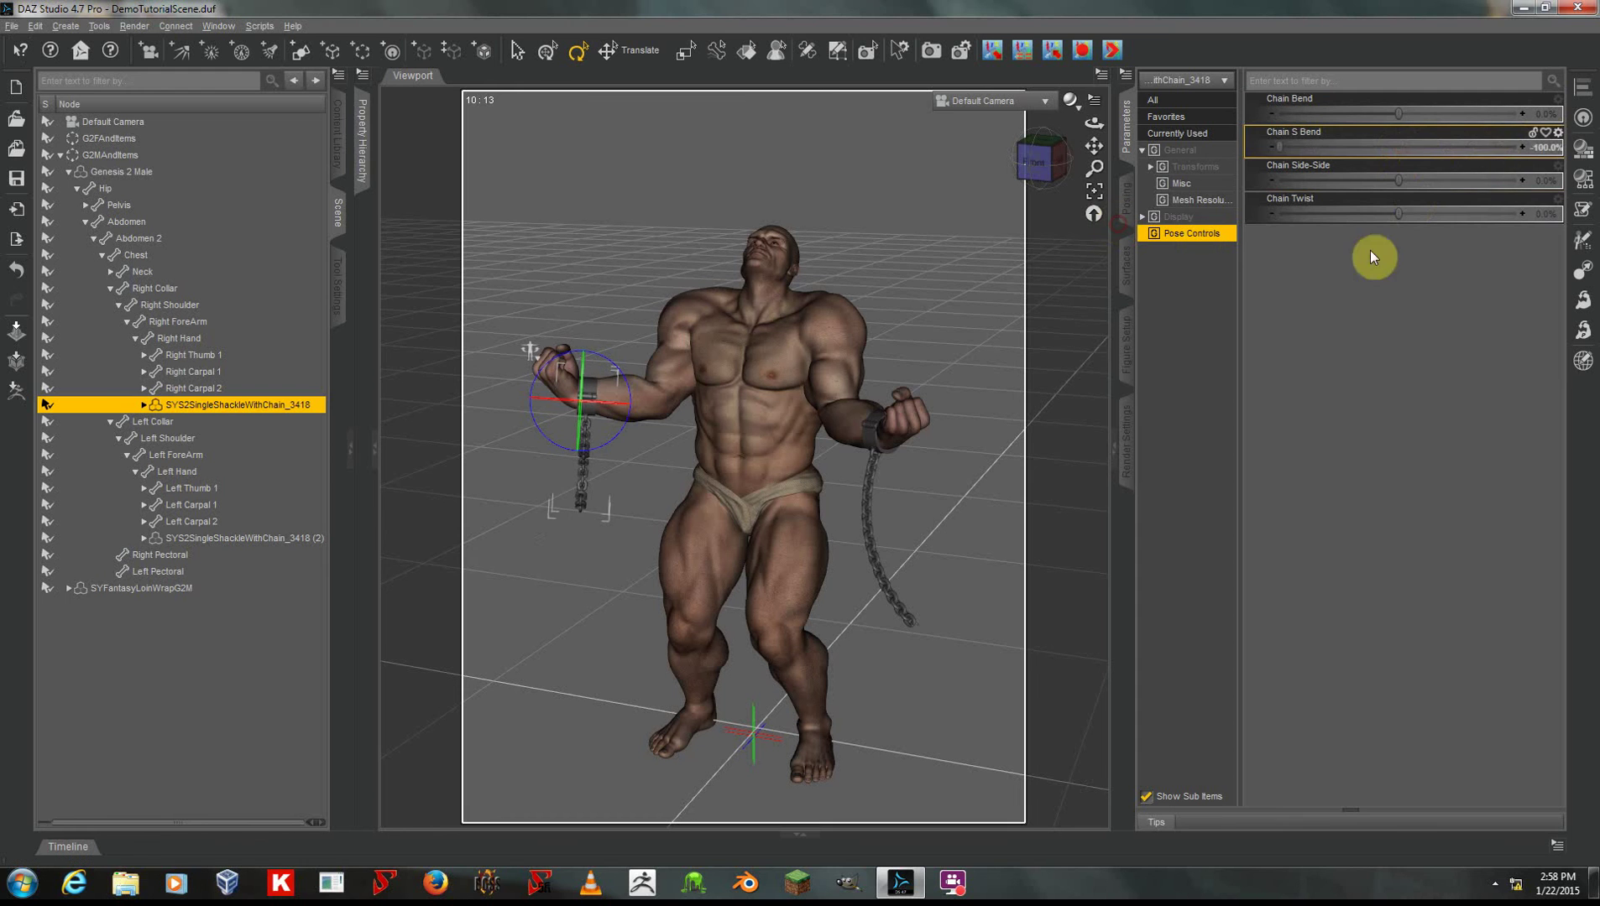
left_click_drag(1410, 181, 1389, 236)
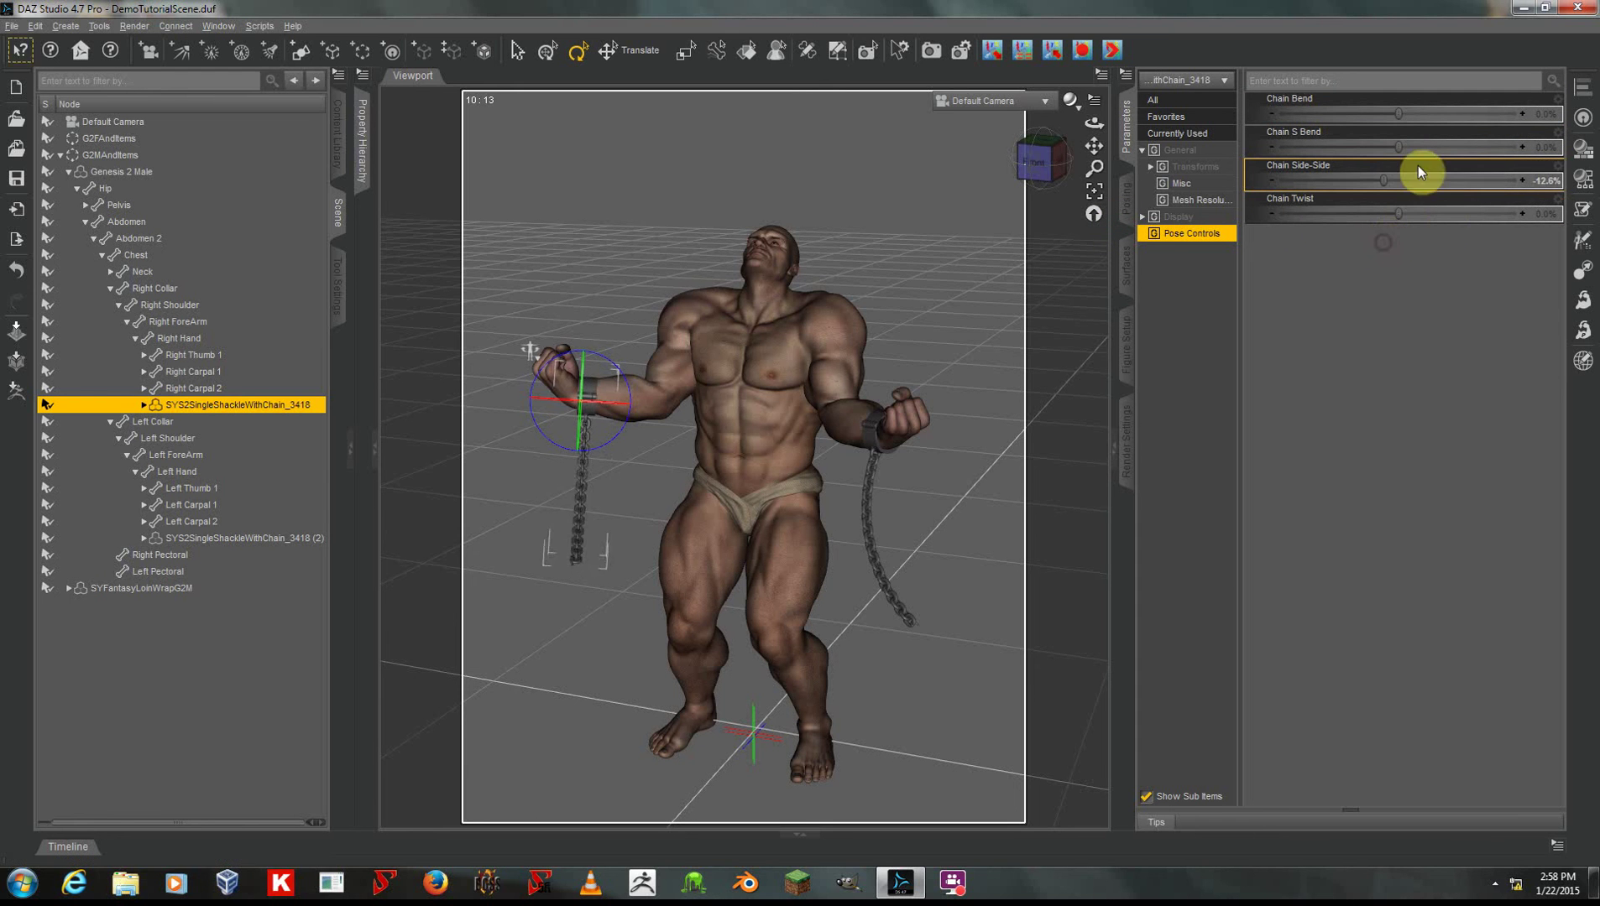
left_click_drag(1408, 124, 1446, 272)
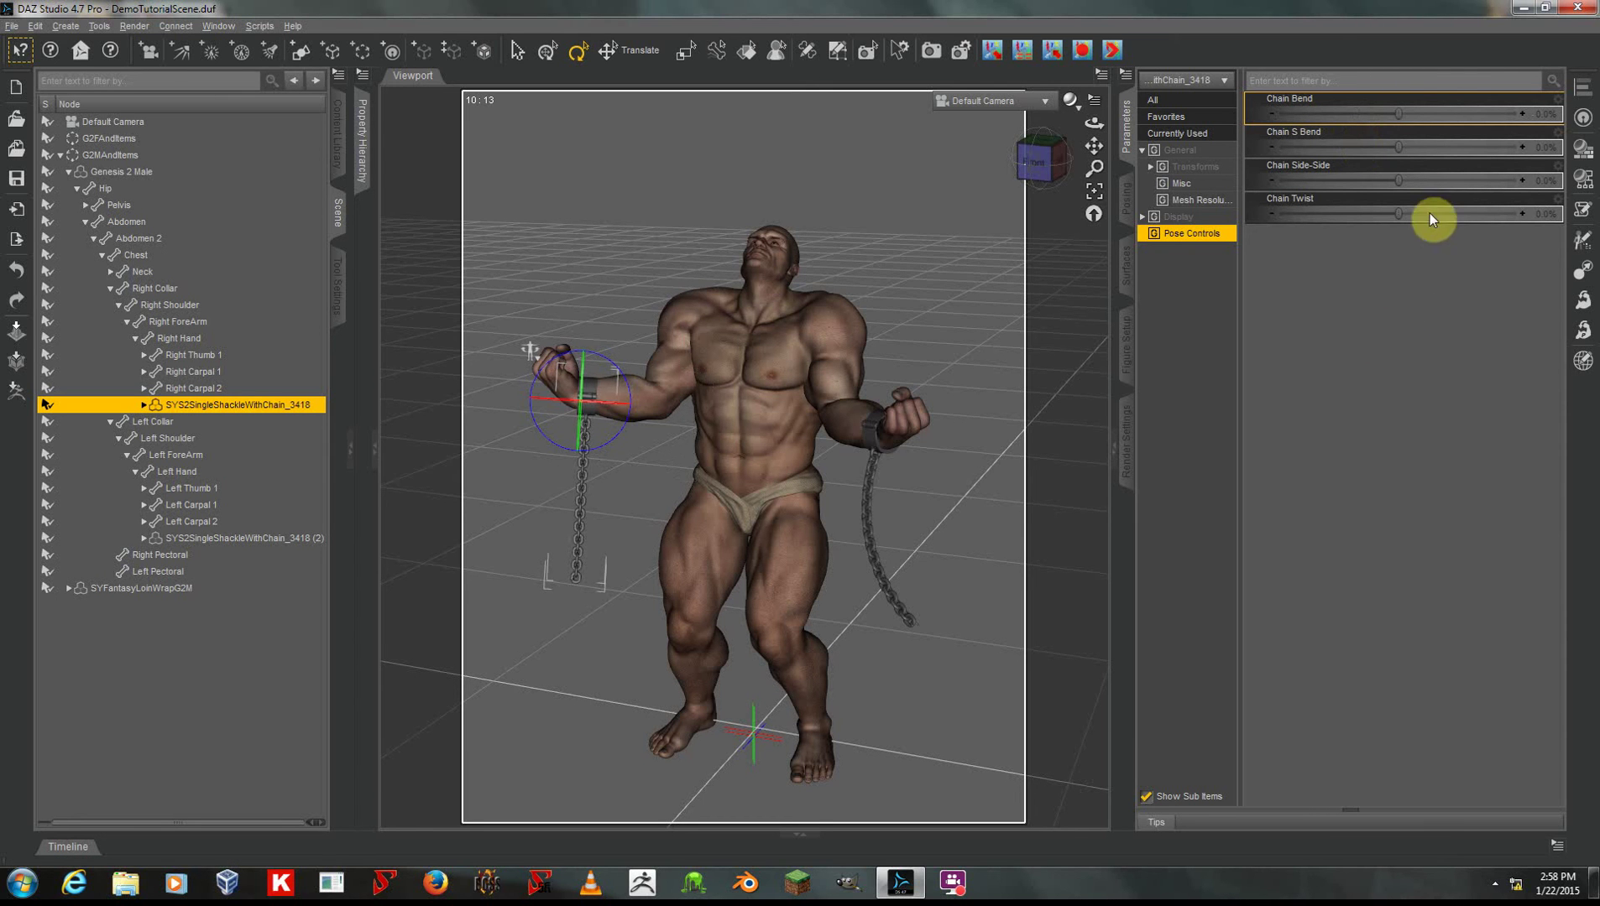
Step: Set the right wrist chain's Chain Side-Side to -1.4% and Chain Bend to 8.4%, then clear the selection
left_click_drag(1423, 201, 1391, 217)
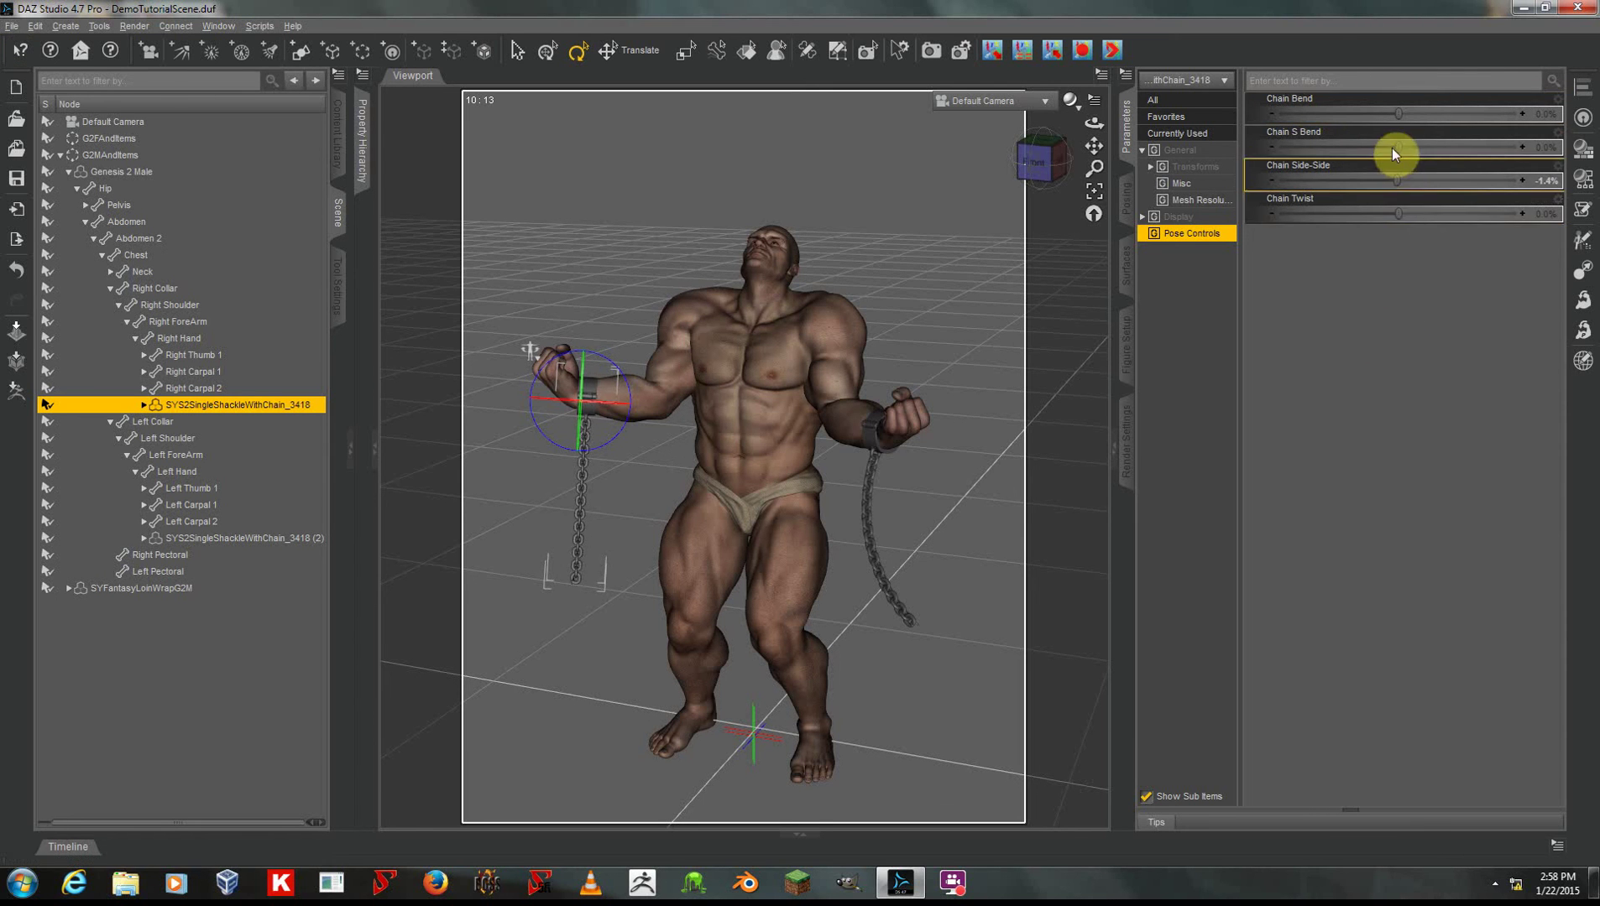
left_click_drag(1392, 117, 1409, 116)
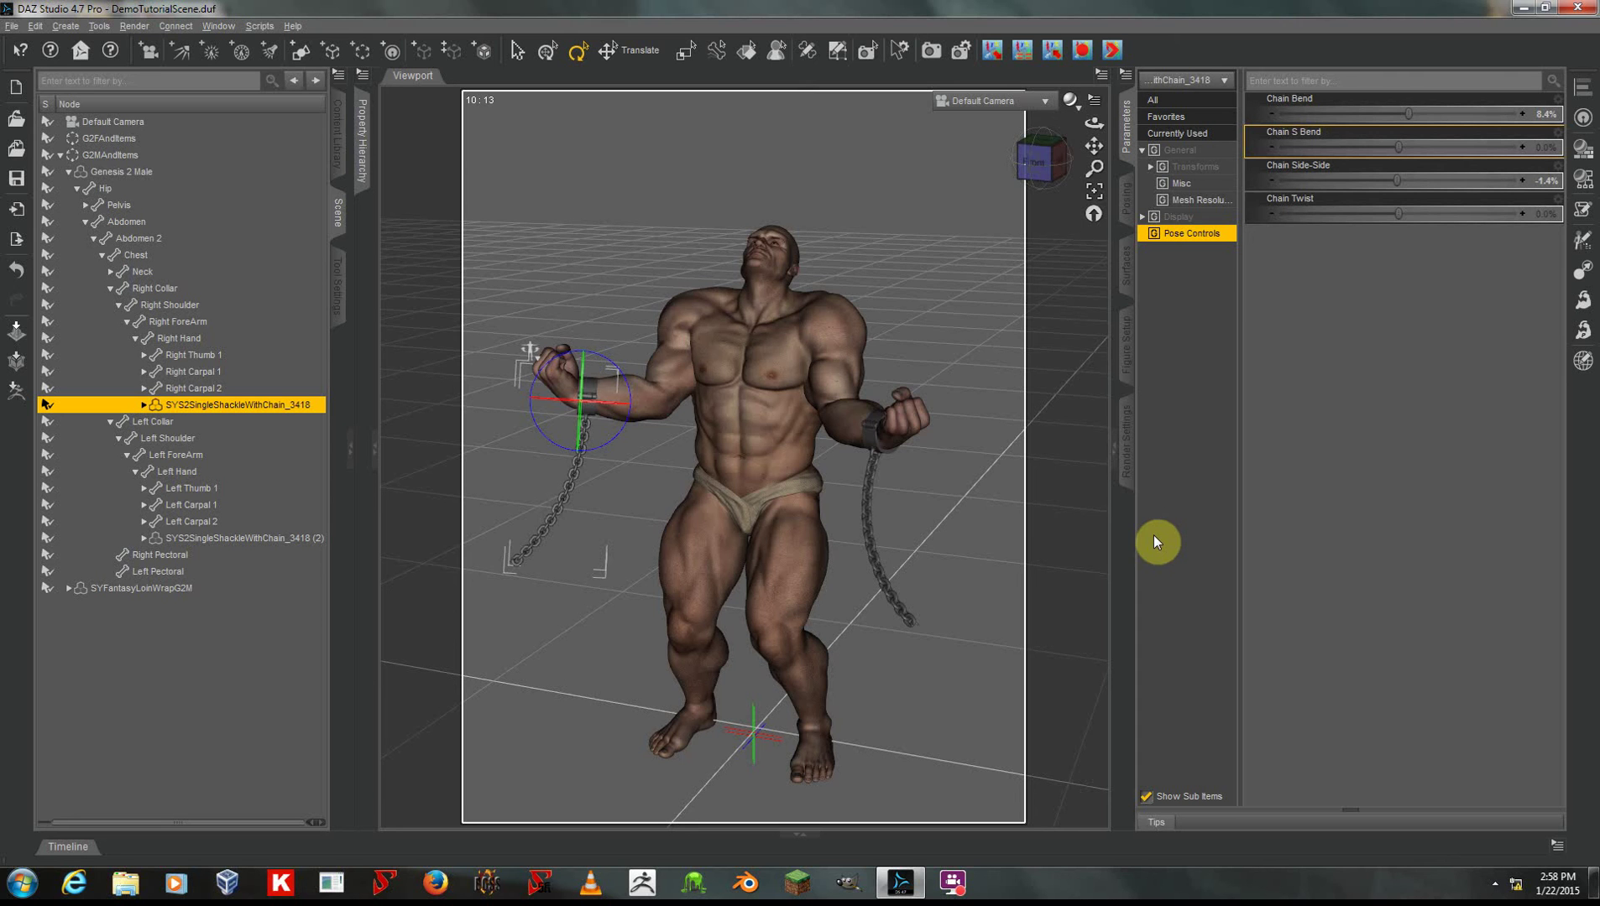
right_click(565, 500)
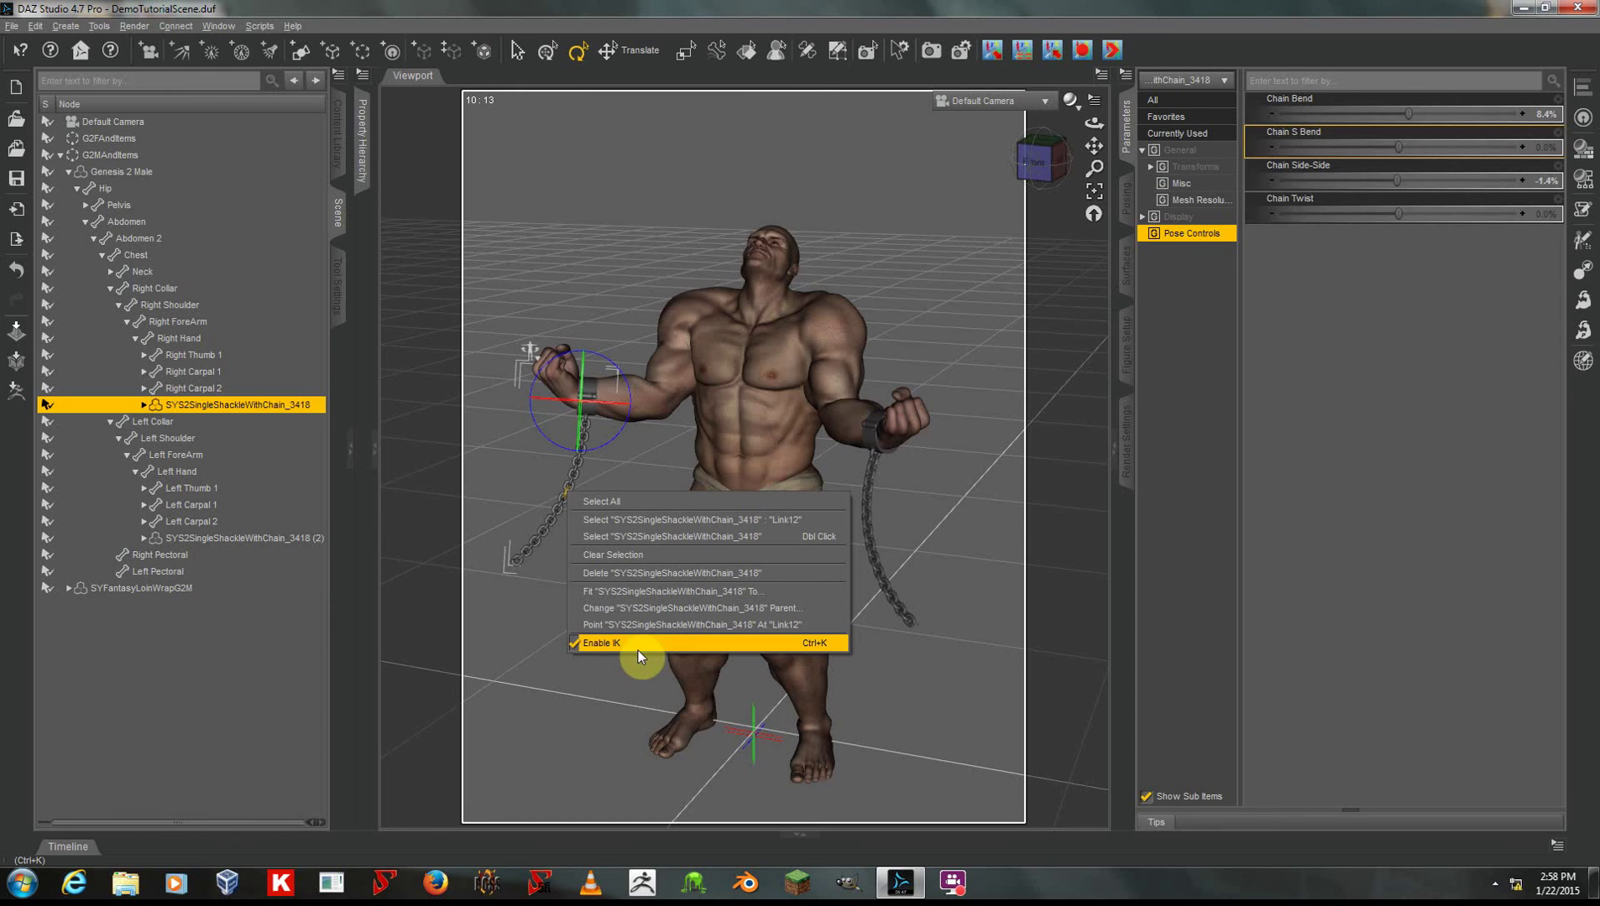
left_click(533, 655)
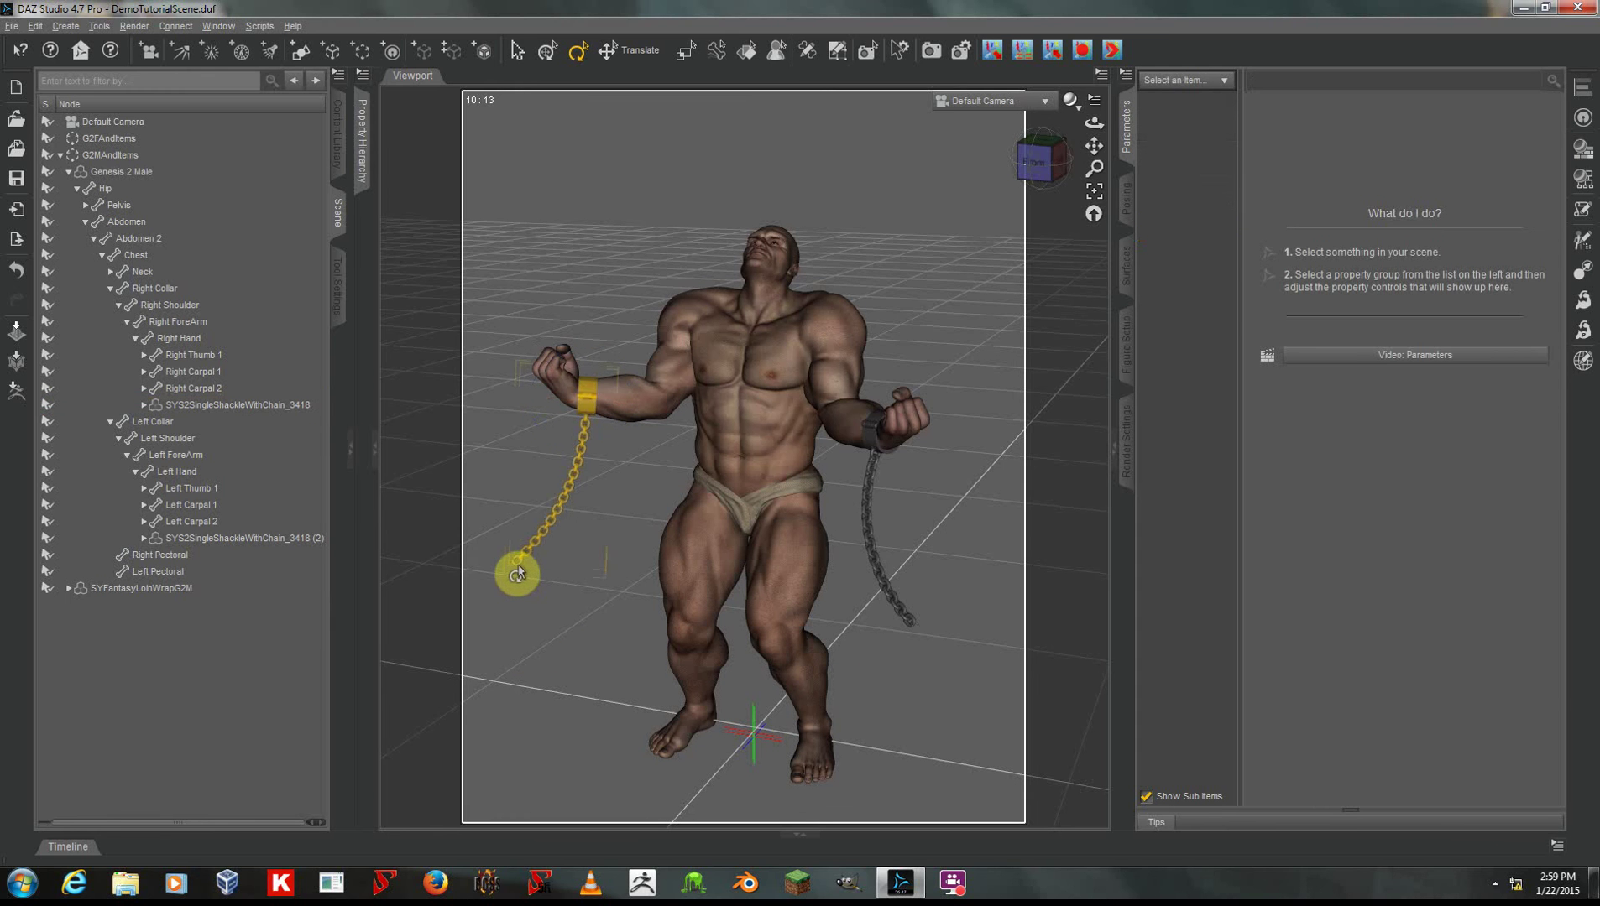
Step: Select Link25 at the end of the right wrist chain and locate it in the scene hierarchy
left_click(517, 575)
left_click(263, 703)
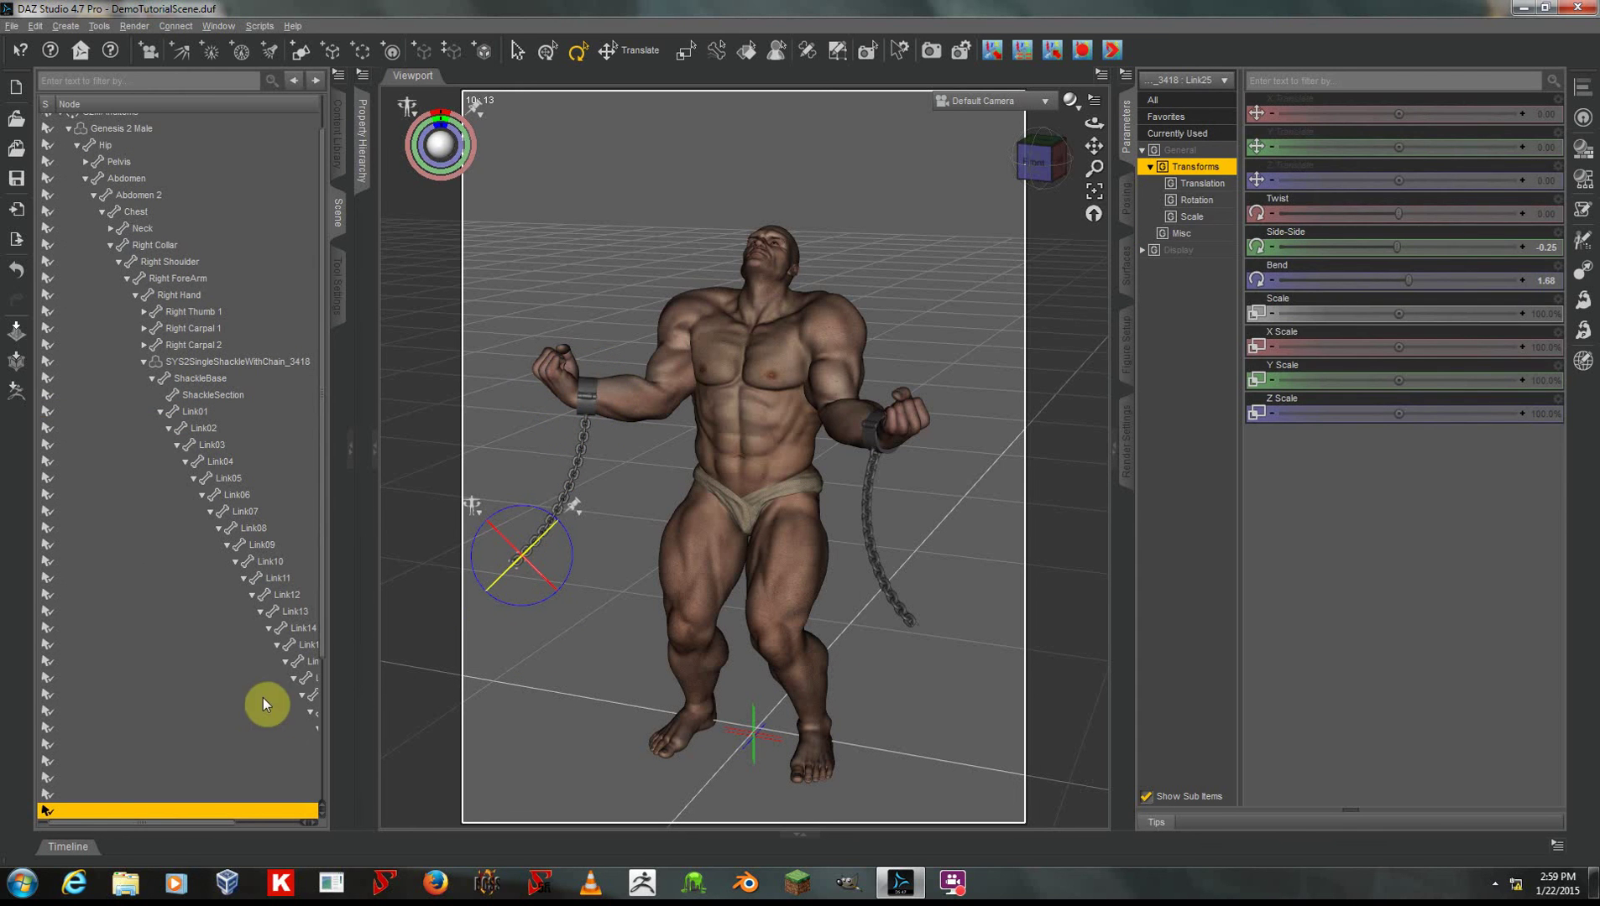
left_click_drag(188, 833, 273, 837)
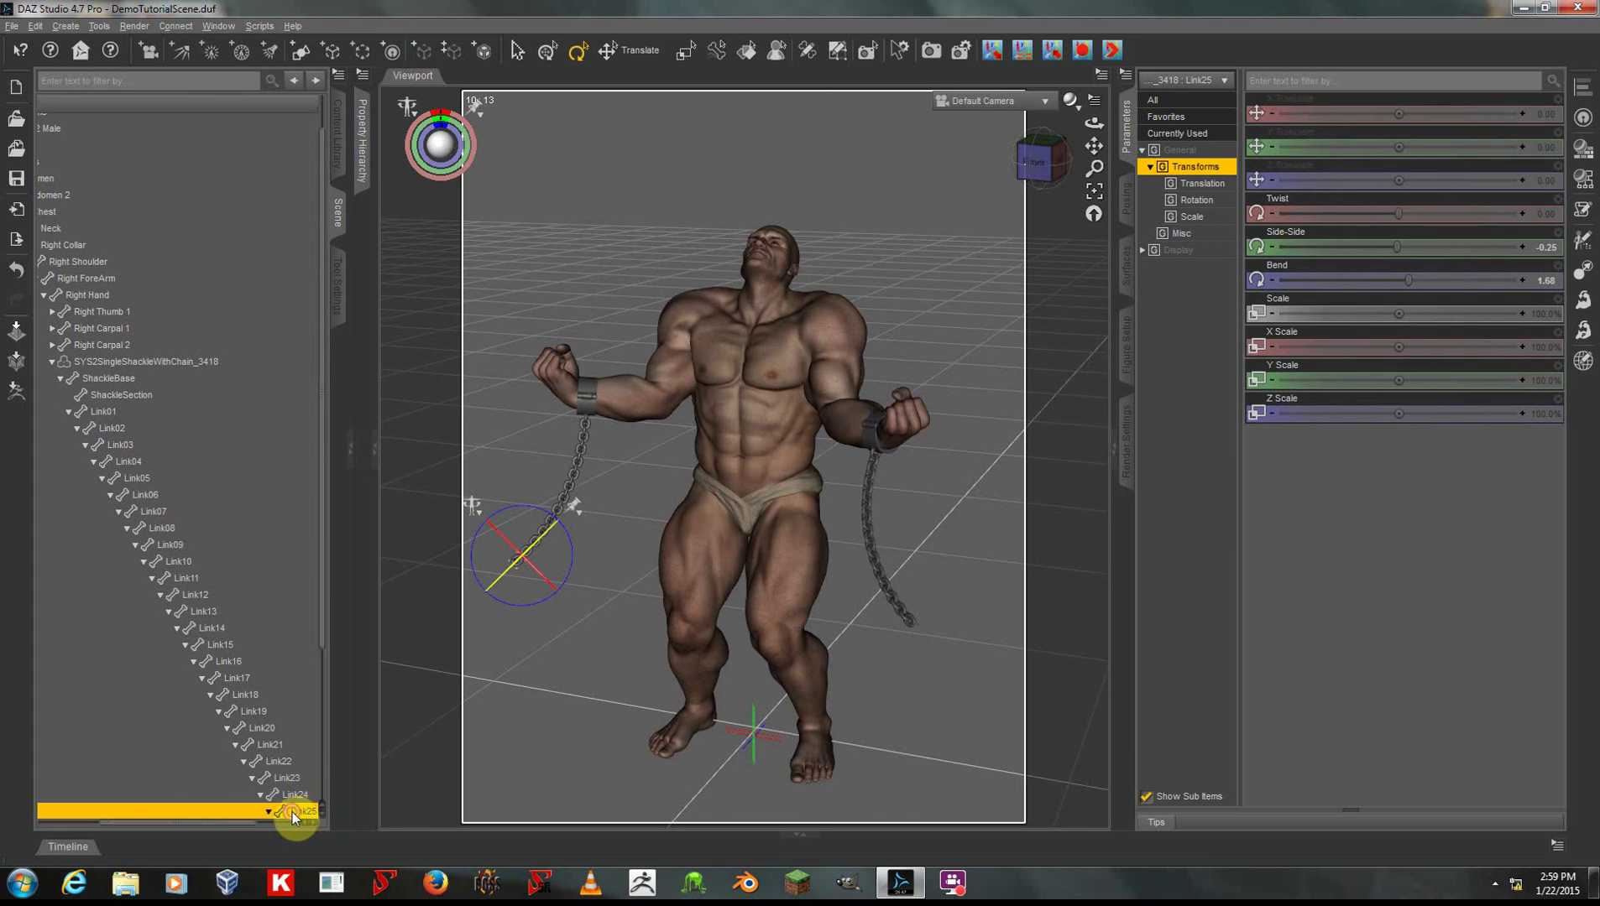
left_click(269, 811)
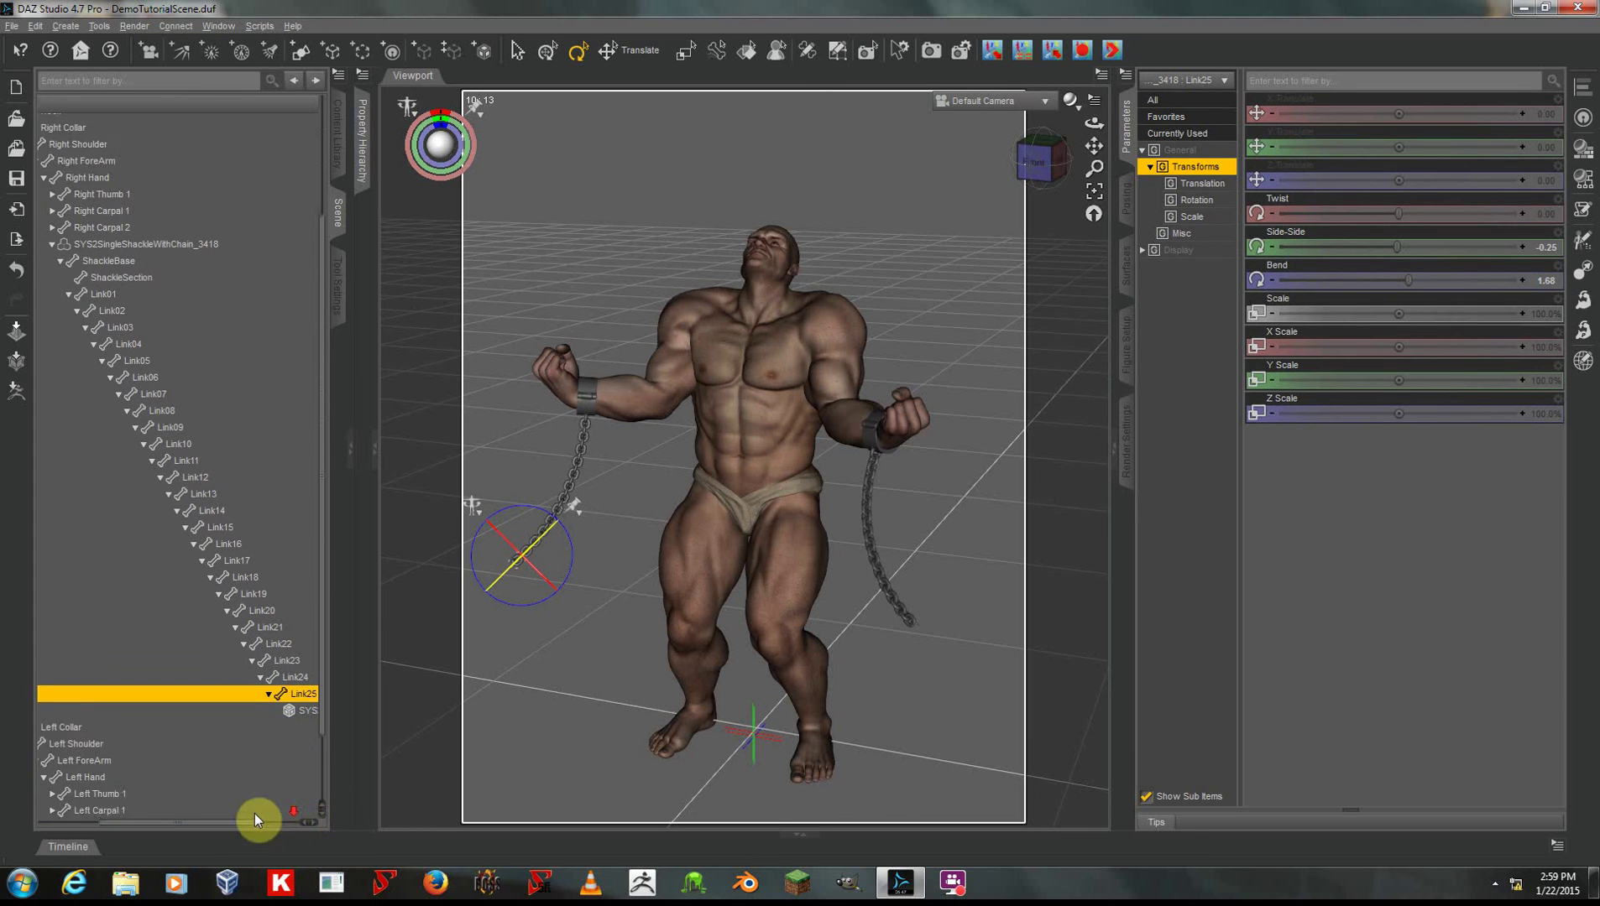
Step: Rotate the right wrist chain's end link, Link25, to a Side-Side value of -18.00
left_click(517, 574)
left_click(515, 564)
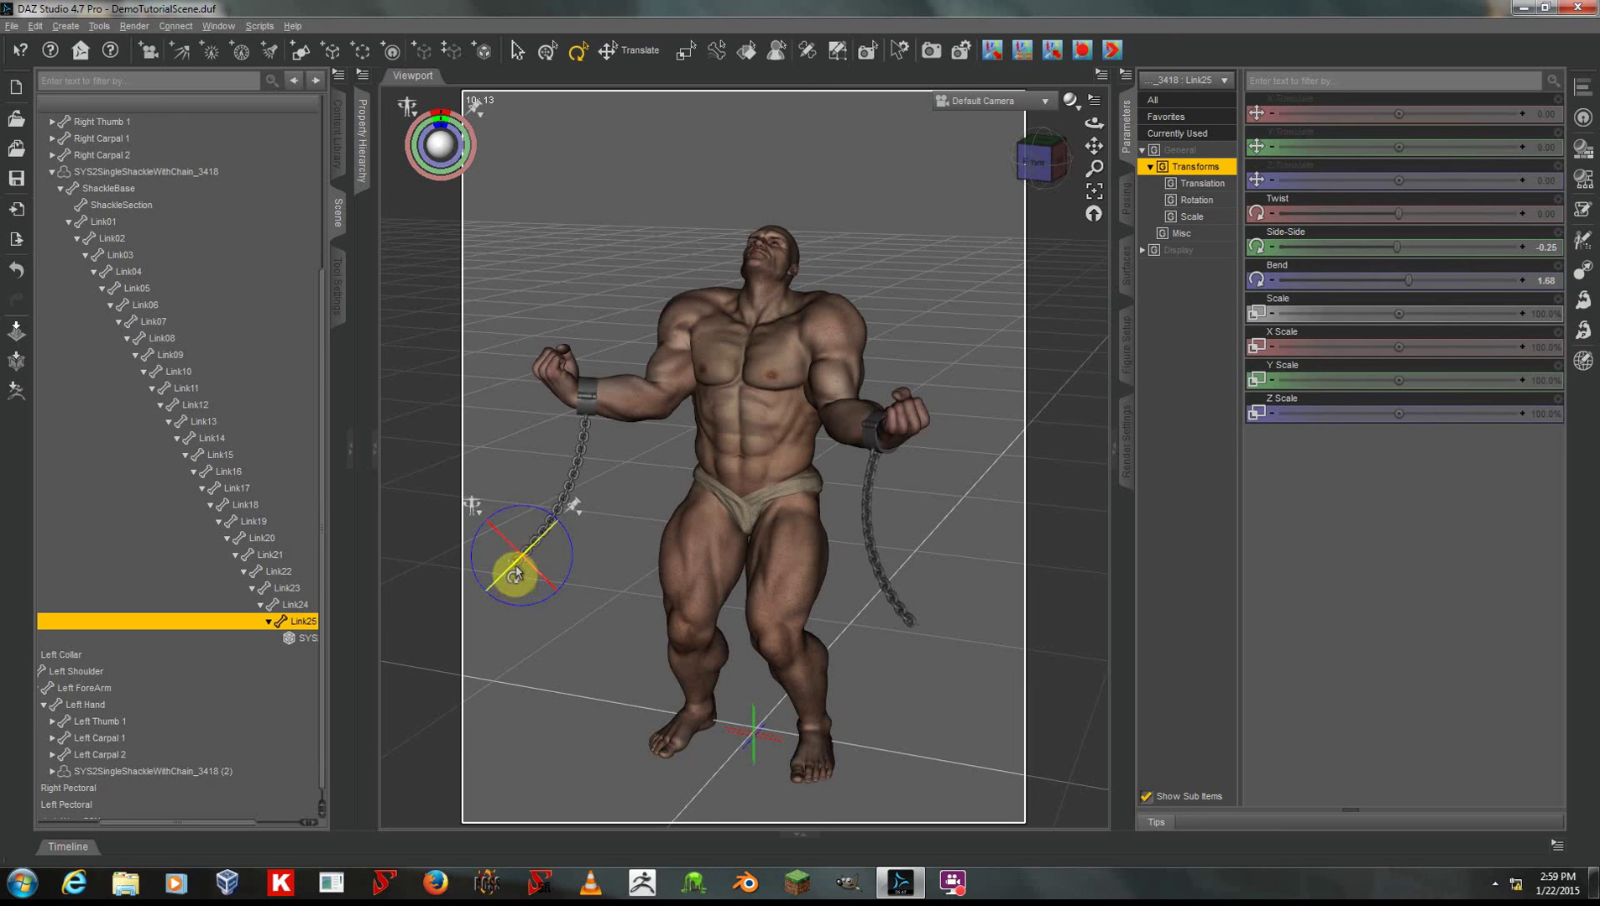
mouse_move(511, 567)
left_mouse_down()
mouse_move(507, 528)
mouse_move(521, 564)
left_mouse_up()
Step: Try to move the right wrist chain by its end link with the Translate tool, and undo the move
left_click(648, 51)
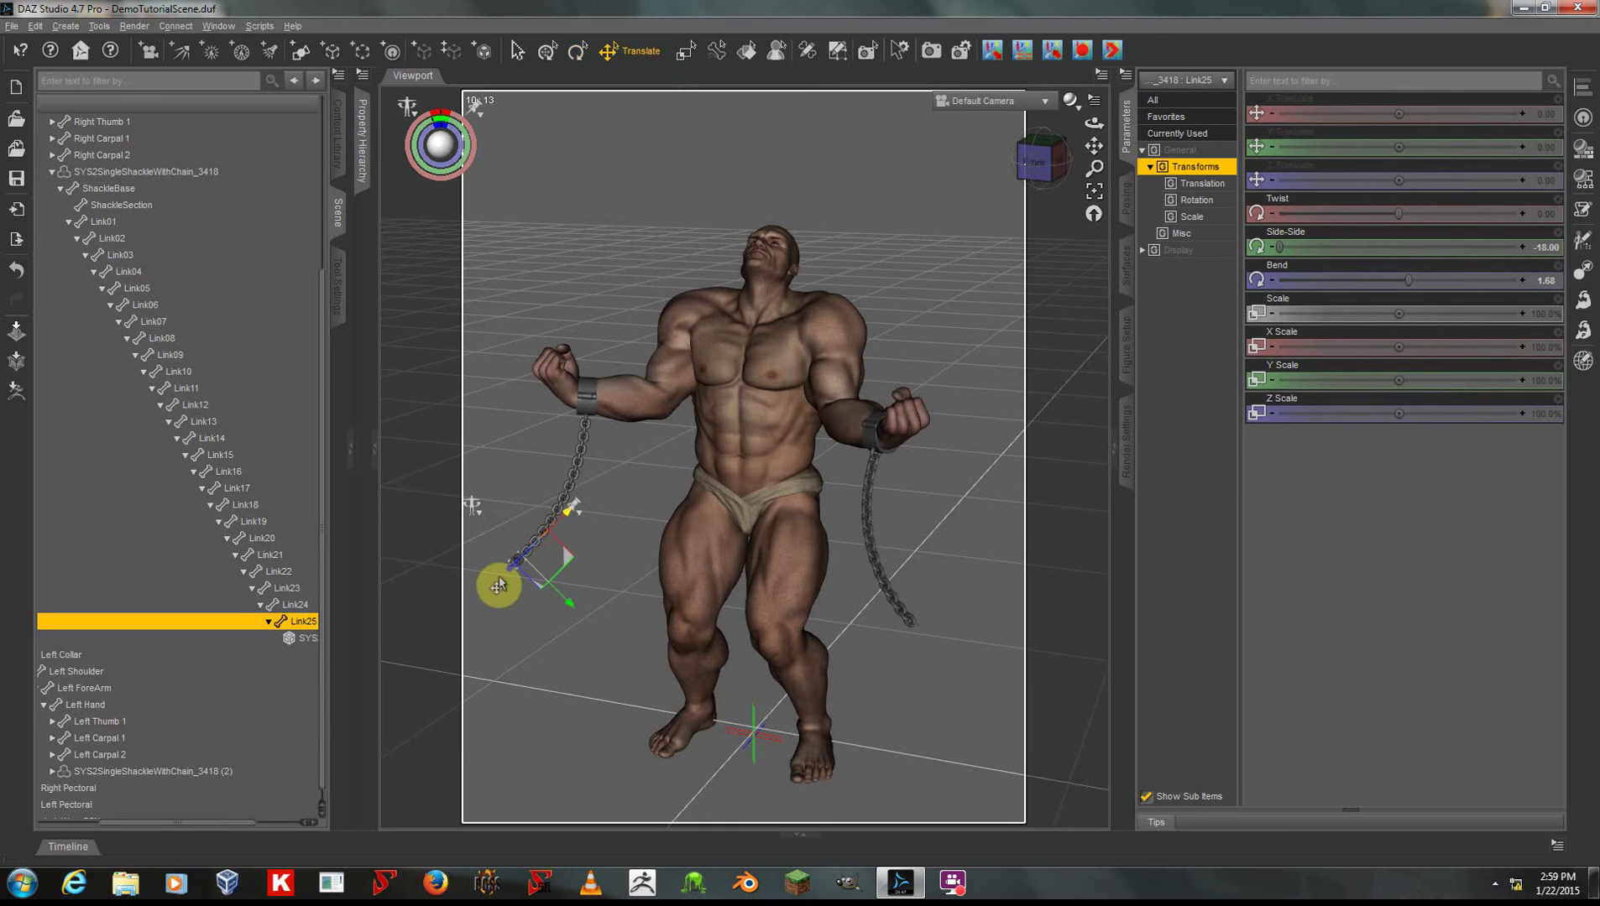
left_click_drag(513, 568, 623, 442)
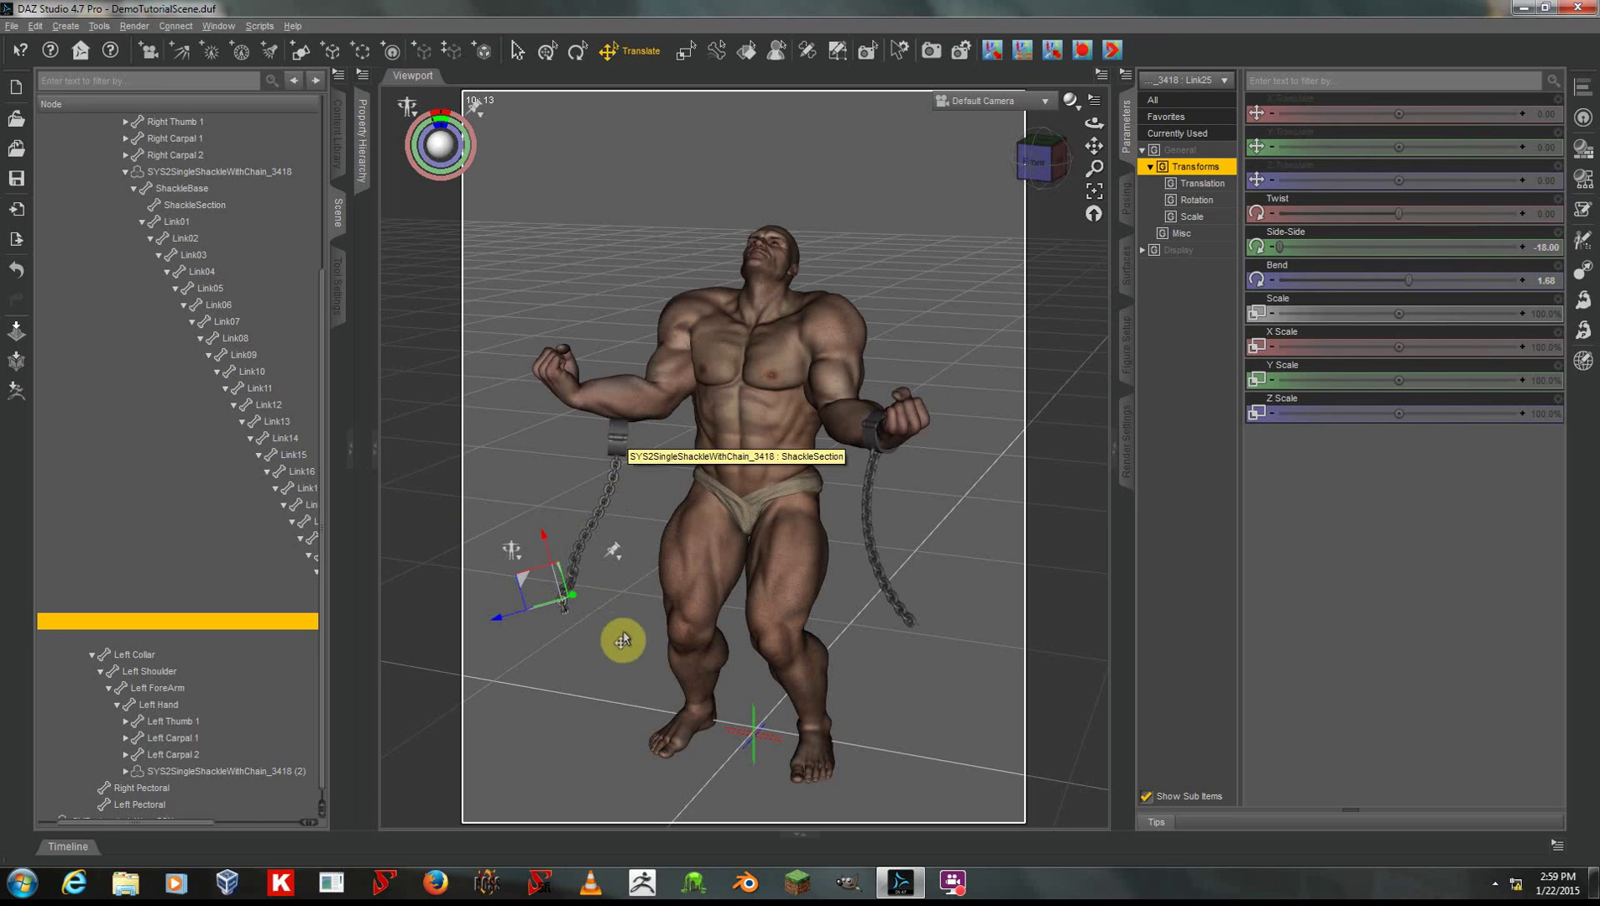
key("ctrl+z")
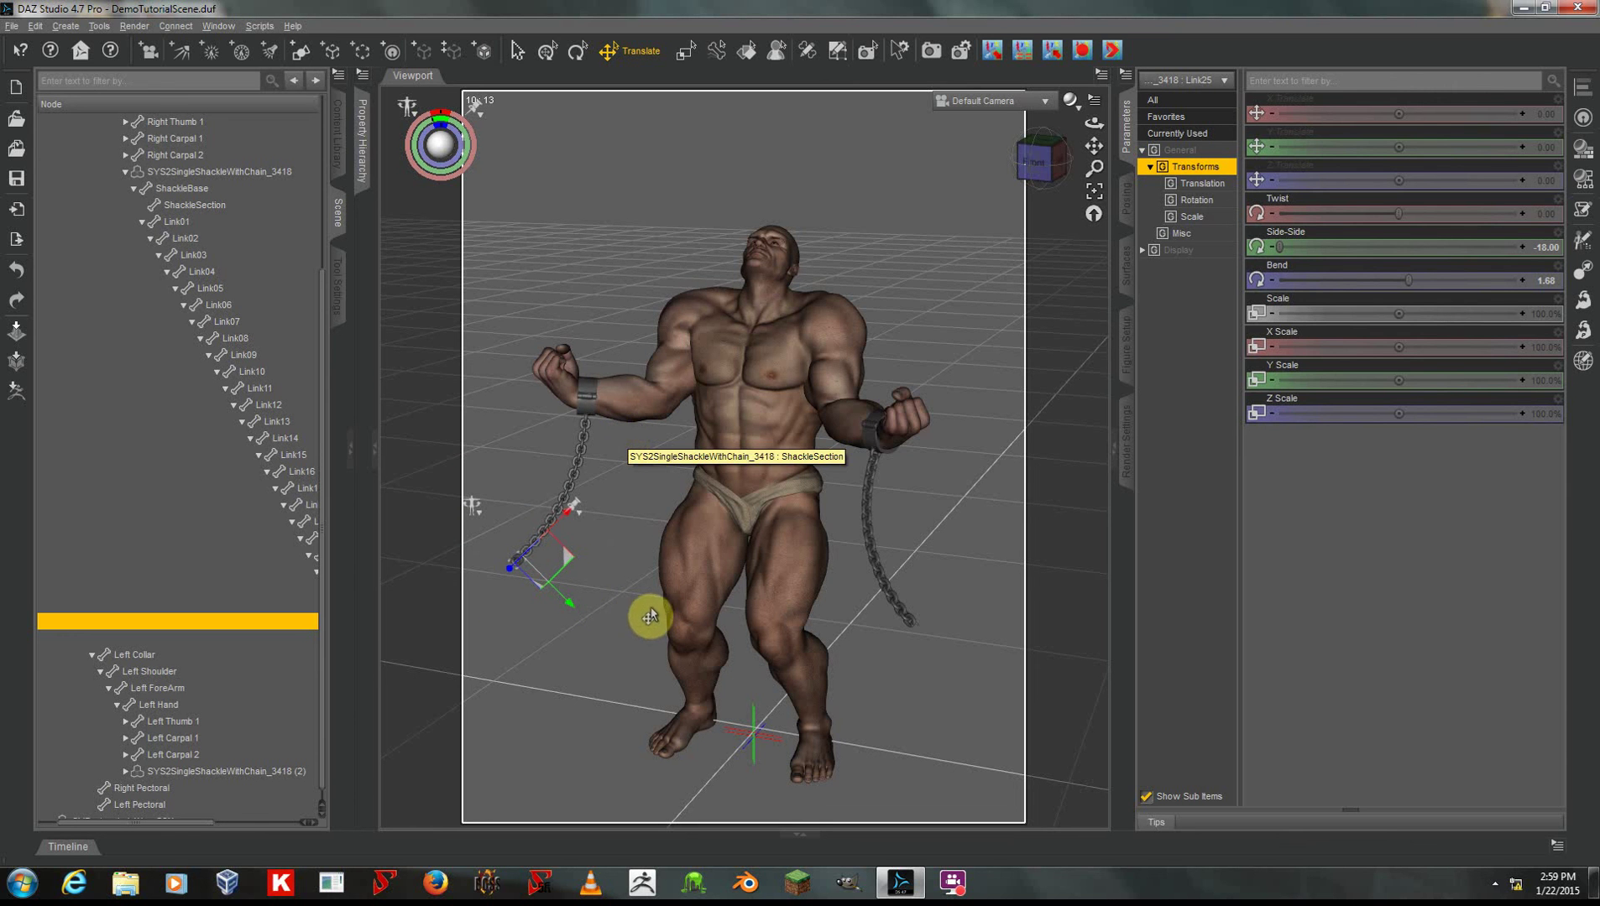
Step: Select the right wrist shackle's ShackleBase and pin both its translation and its rotation
left_click(619, 575)
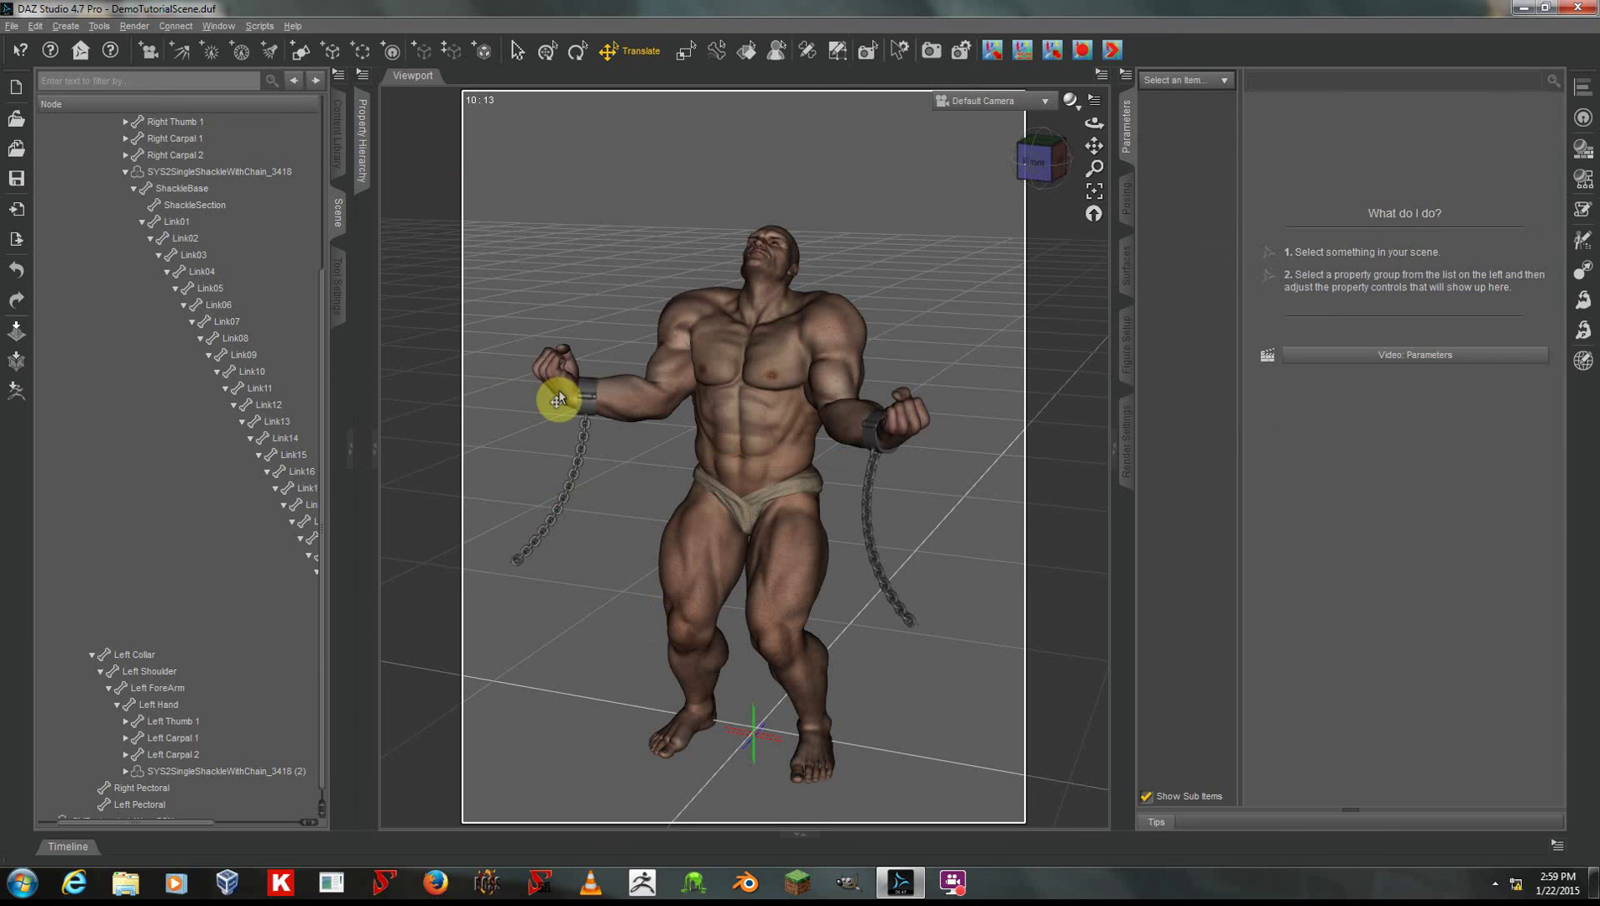
right_click(586, 393)
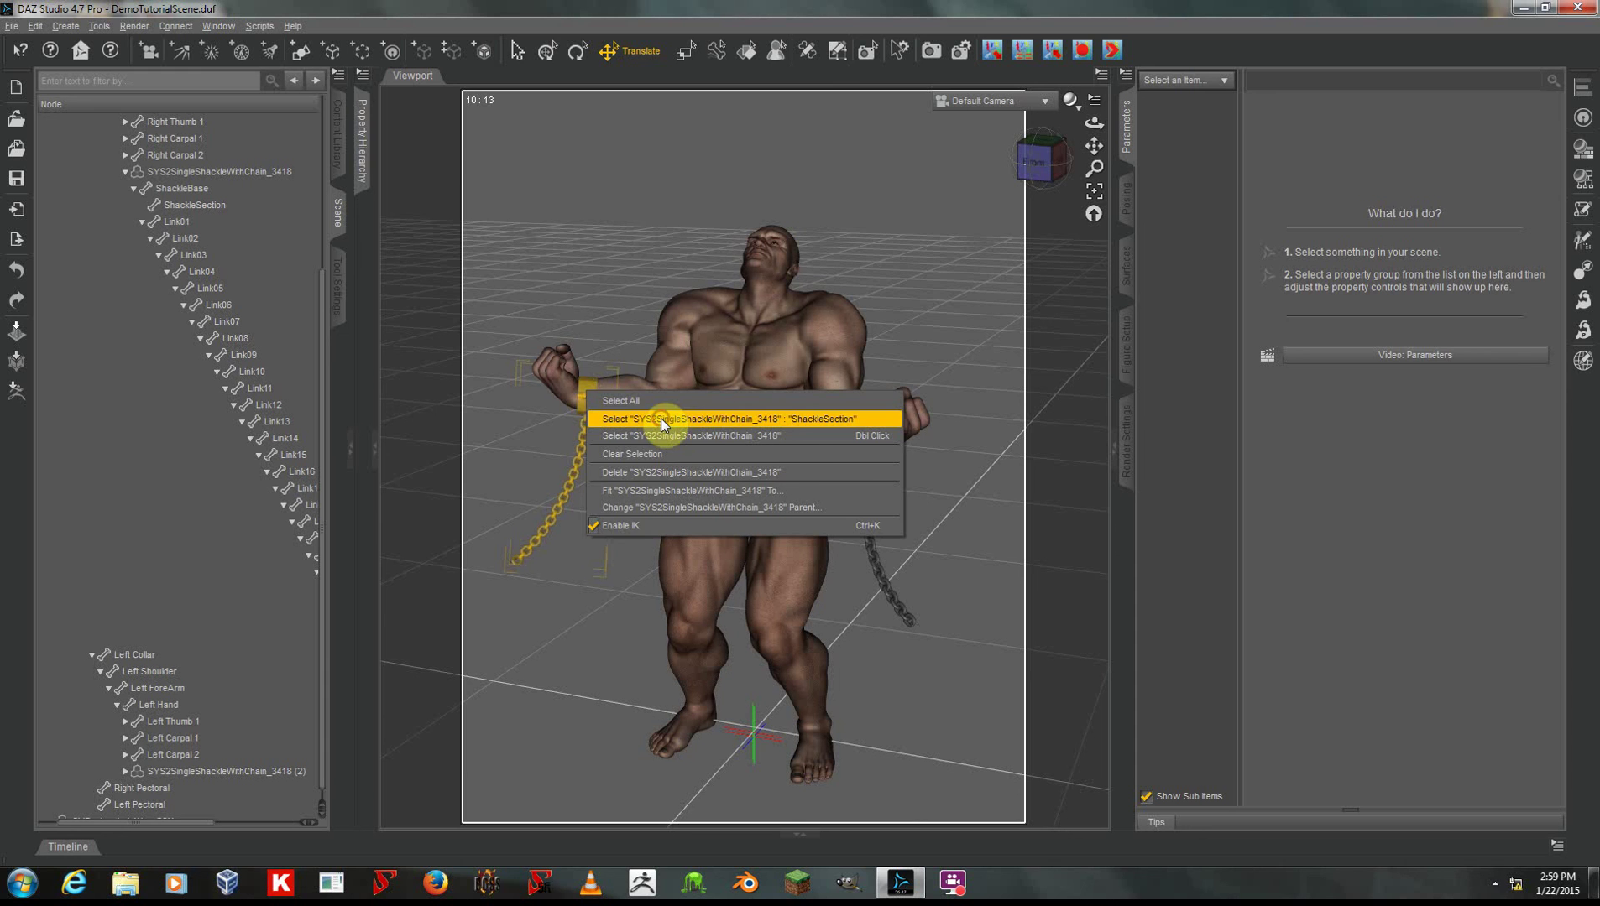
left_click(662, 420)
left_click(181, 189)
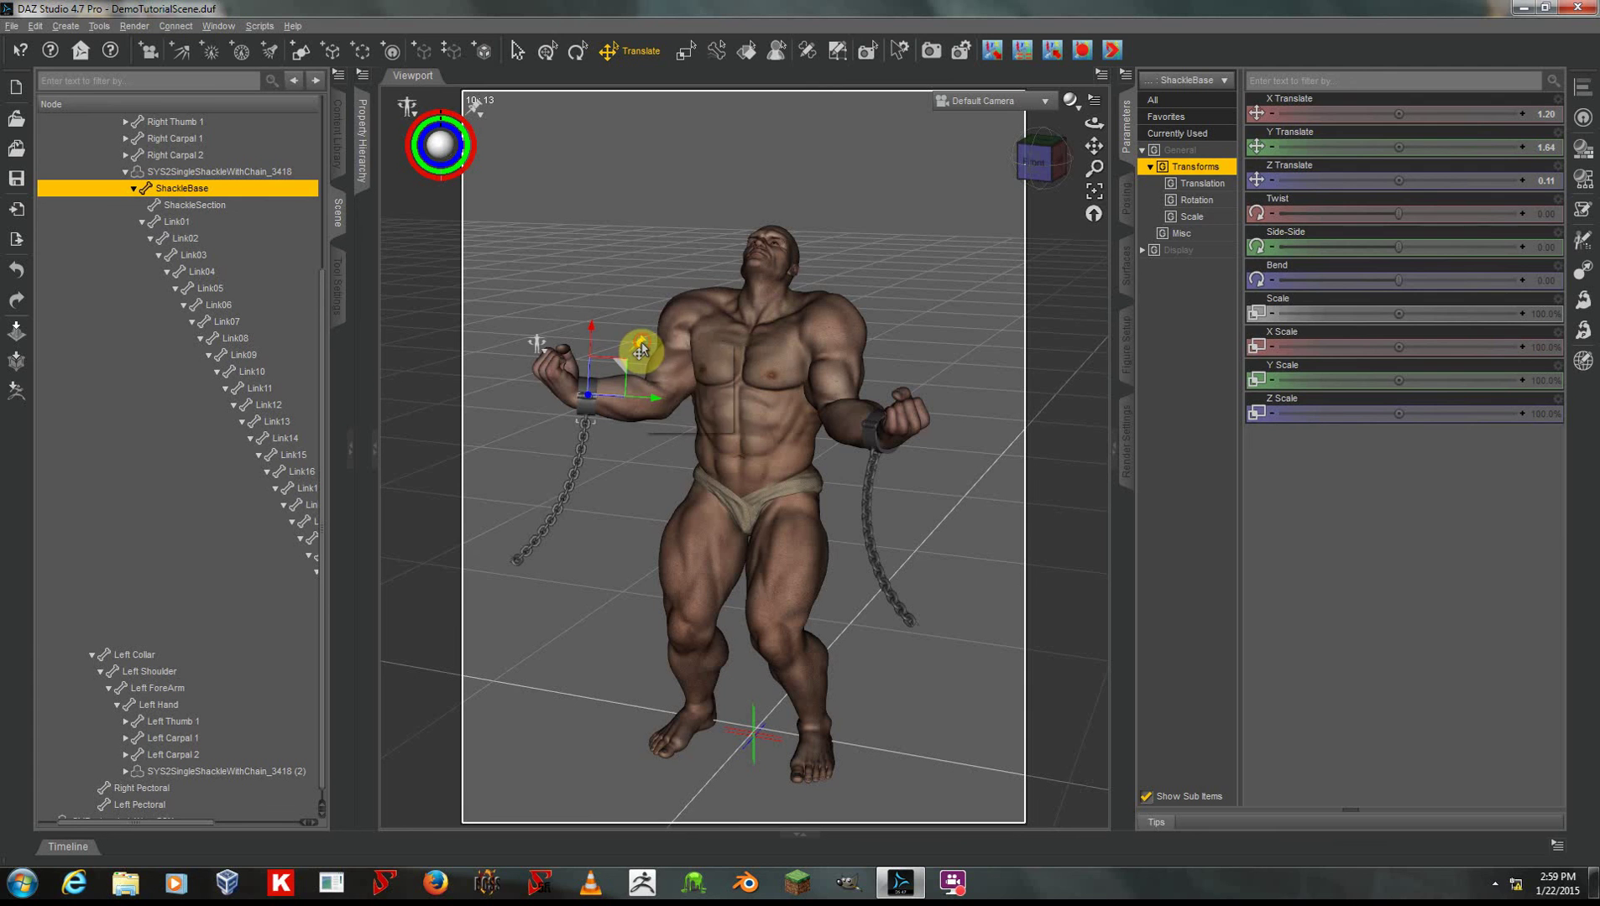
right_click(640, 351)
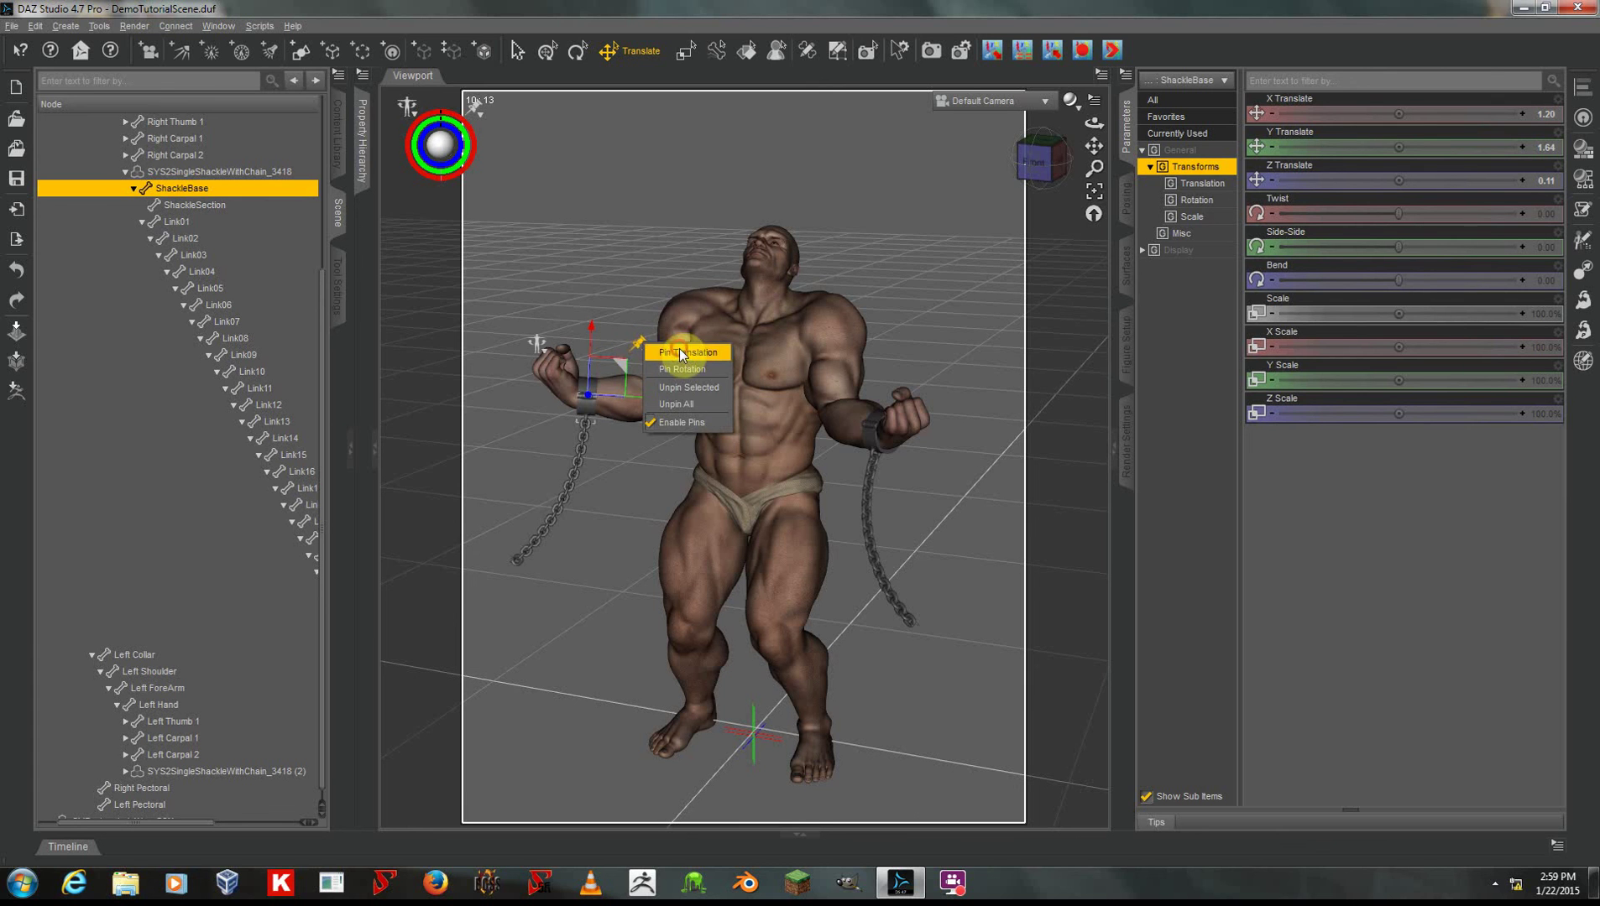
left_click(679, 349)
right_click(637, 345)
left_click(662, 368)
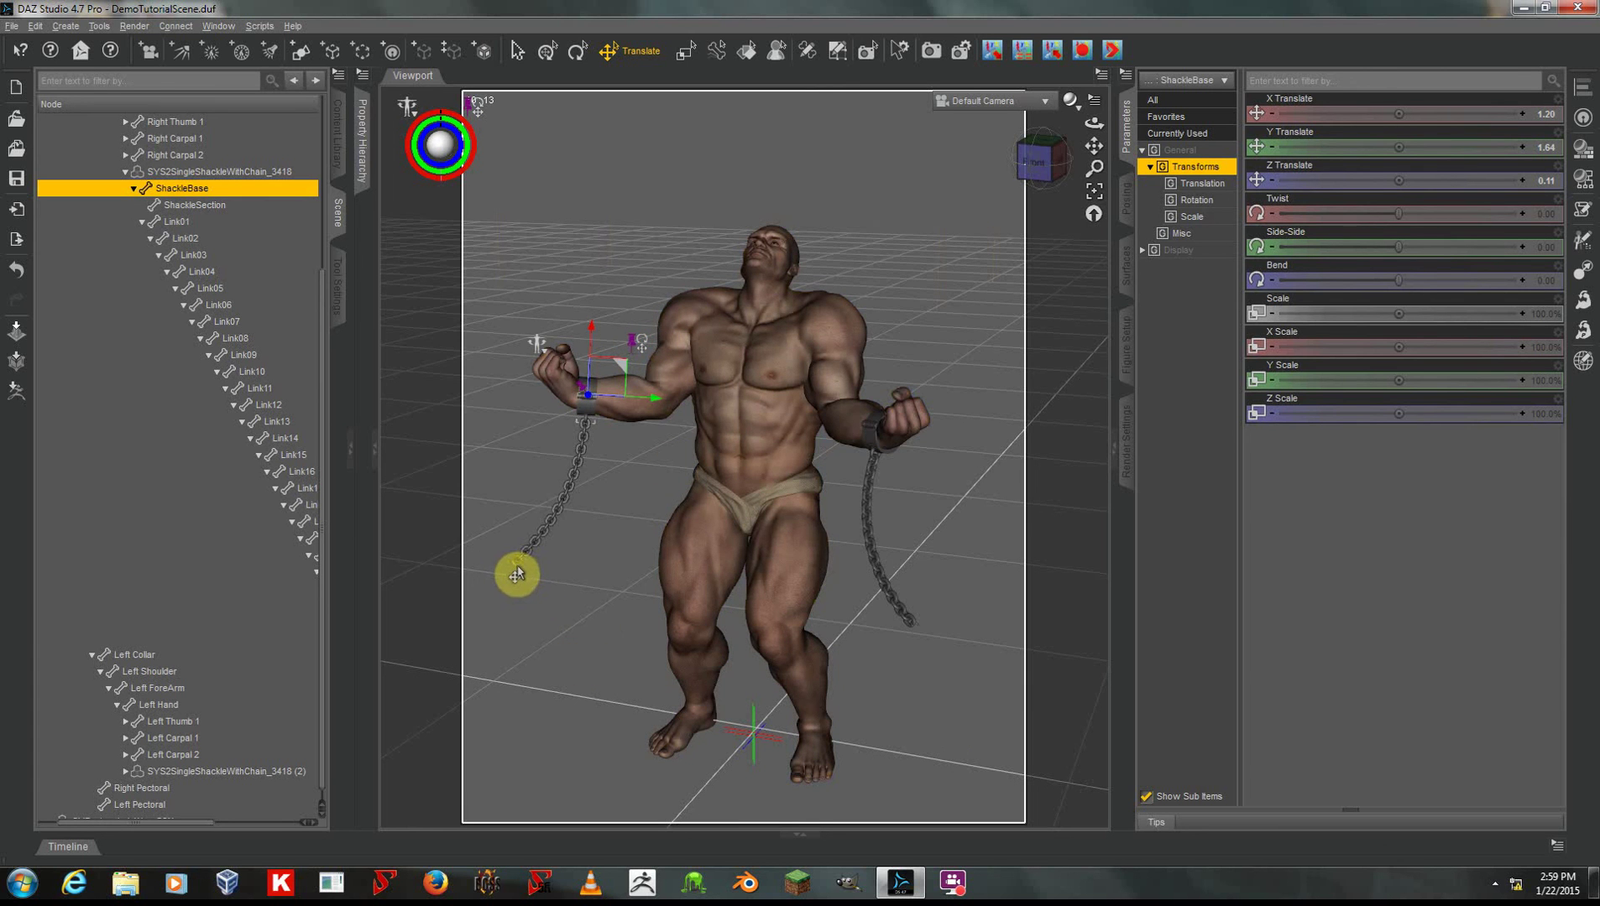
Step: Pull the free end of the right wrist chain around in the viewport to repose its links with the shackle base pinned
left_click_drag(517, 575, 565, 443)
left_click_drag(551, 534, 621, 642)
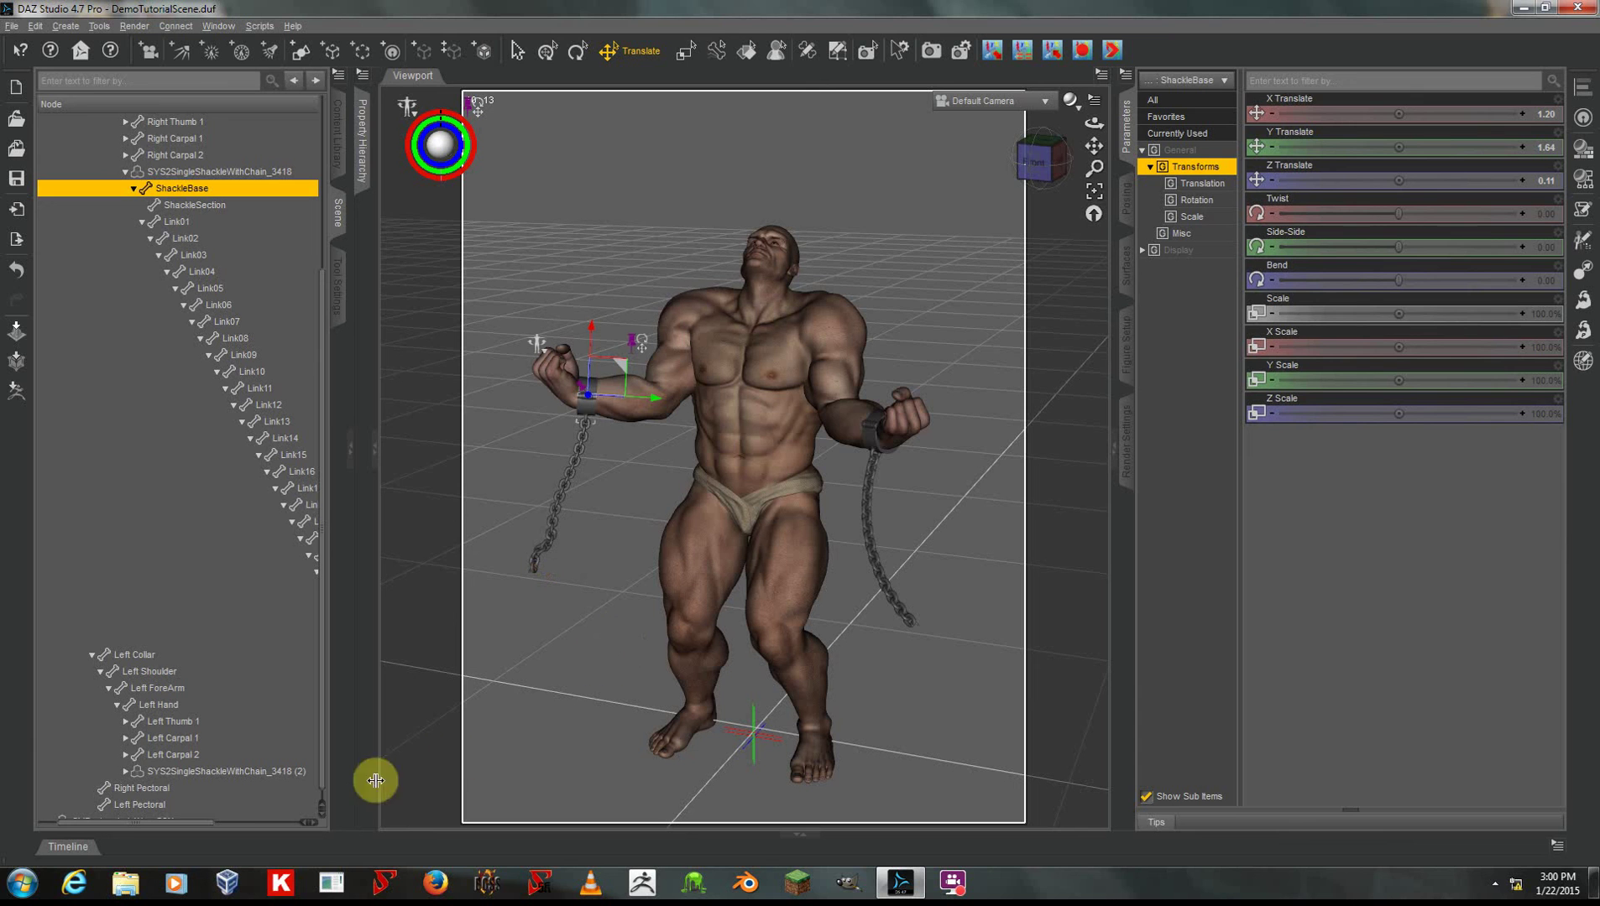
Step: Select Link01 through Link10 of the right wrist chain, check the Consolidate Properties option, and adjust their shared Bend
left_click_drag(208, 824, 256, 830)
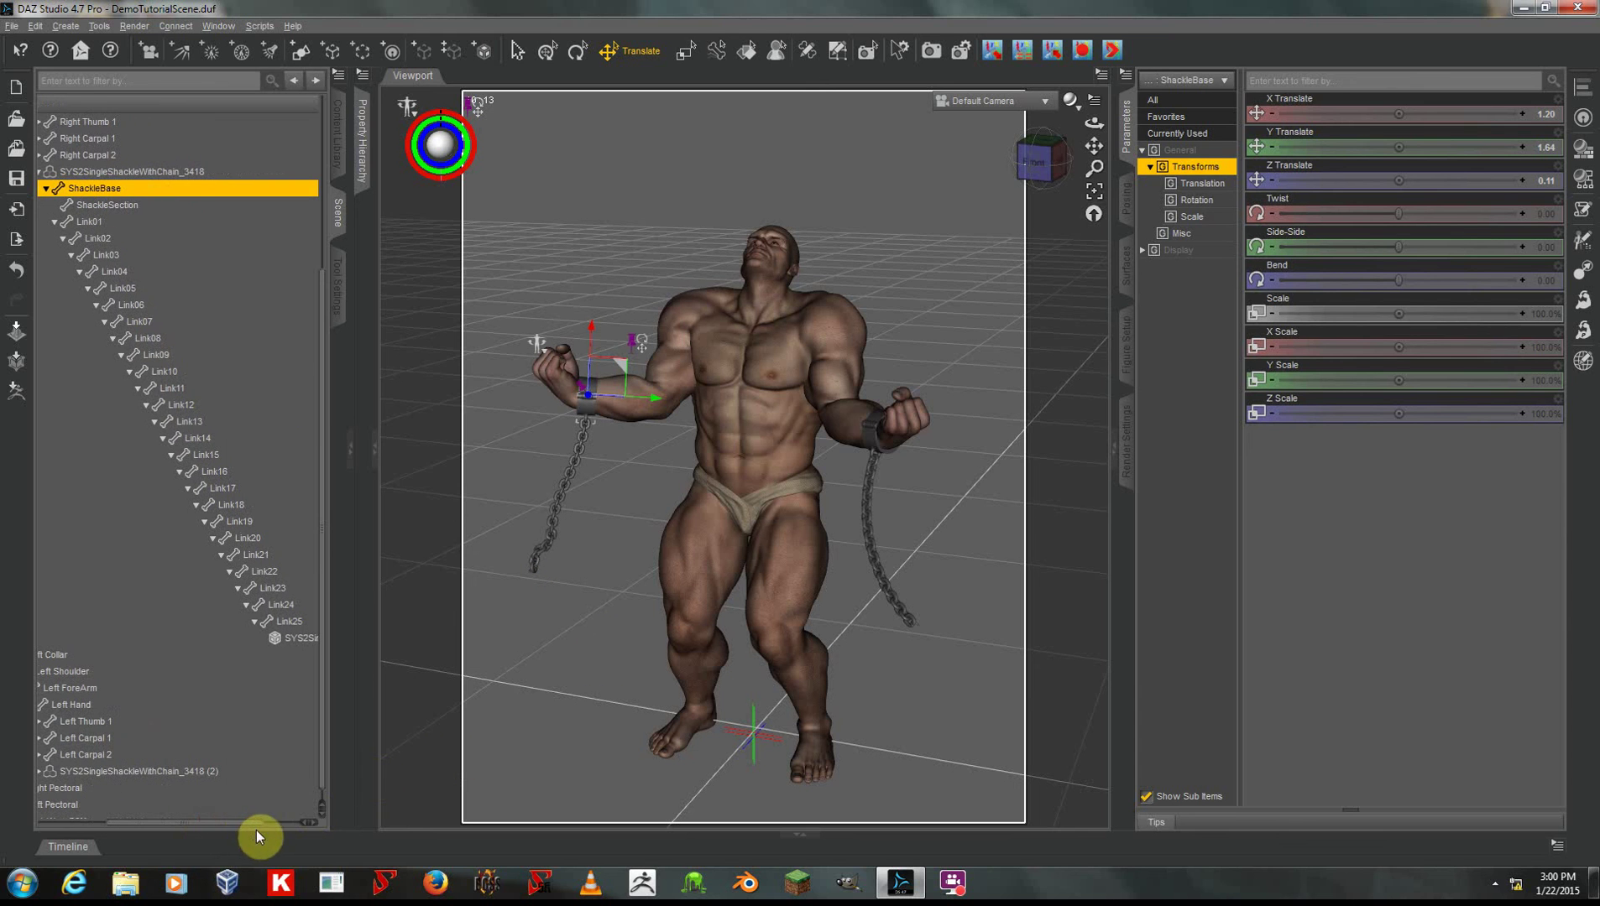
left_click(111, 222)
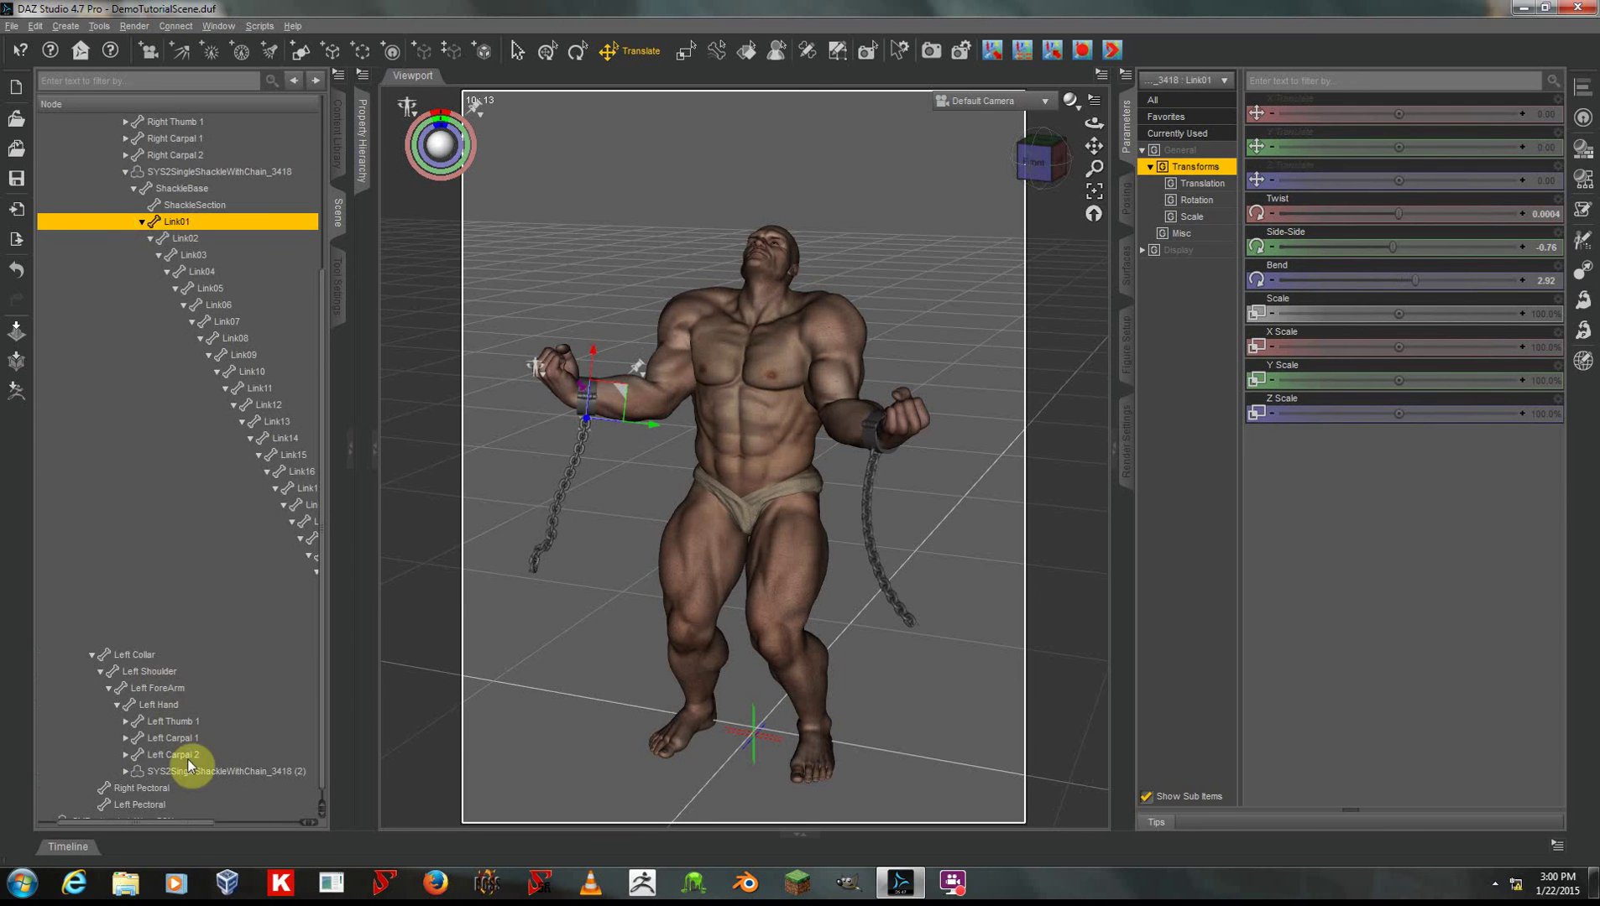
left_click_drag(192, 830, 279, 822)
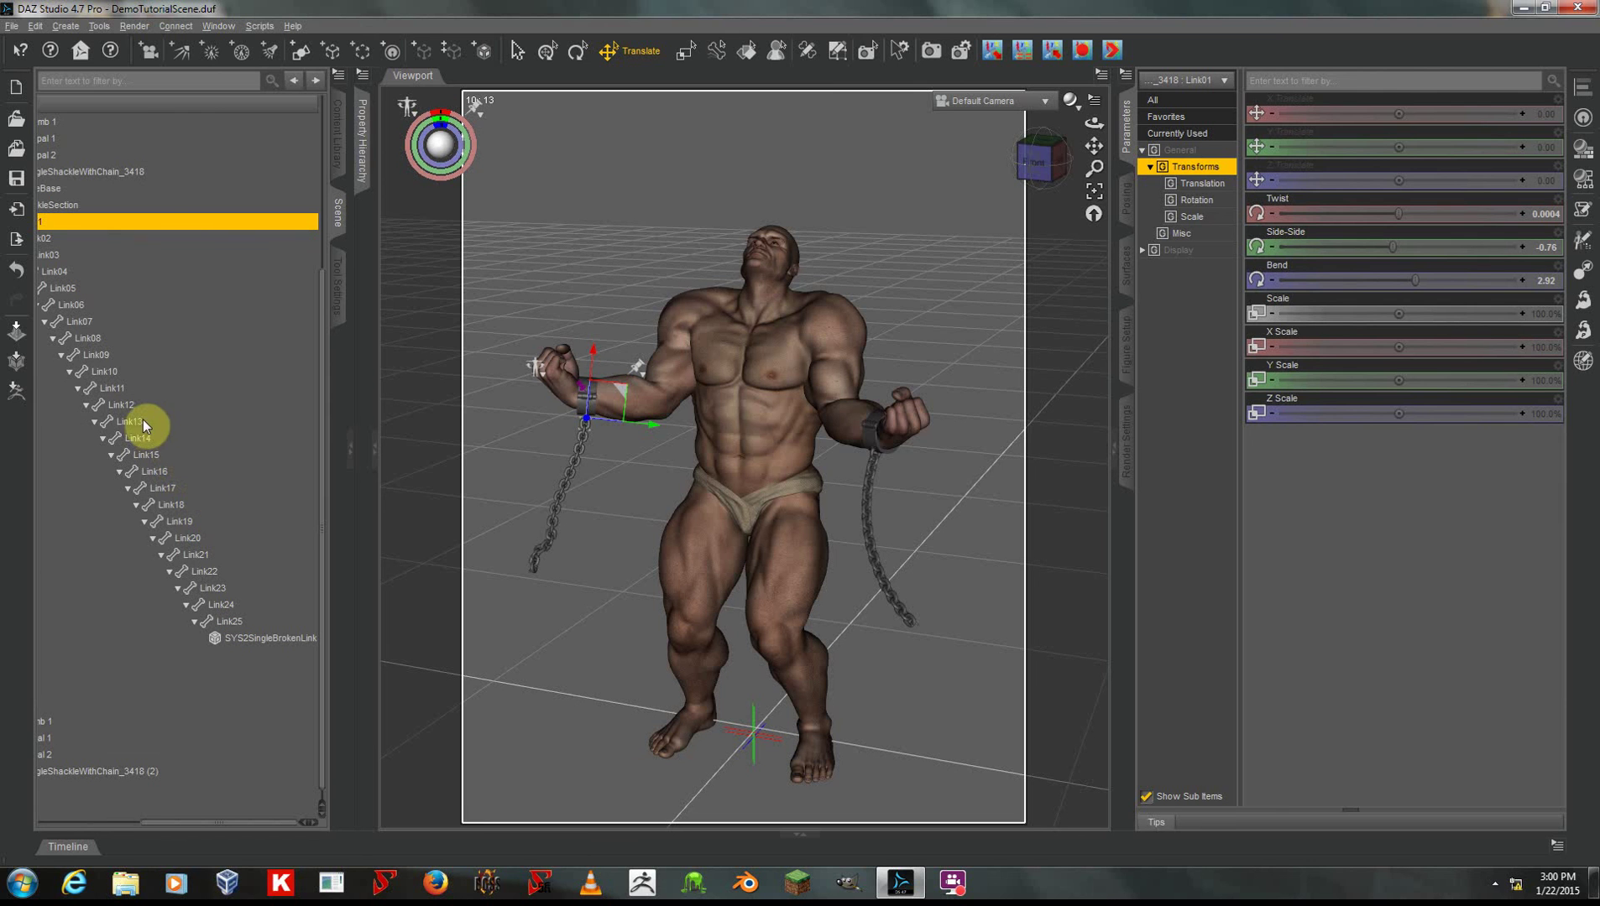
left_click(125, 371, "shift")
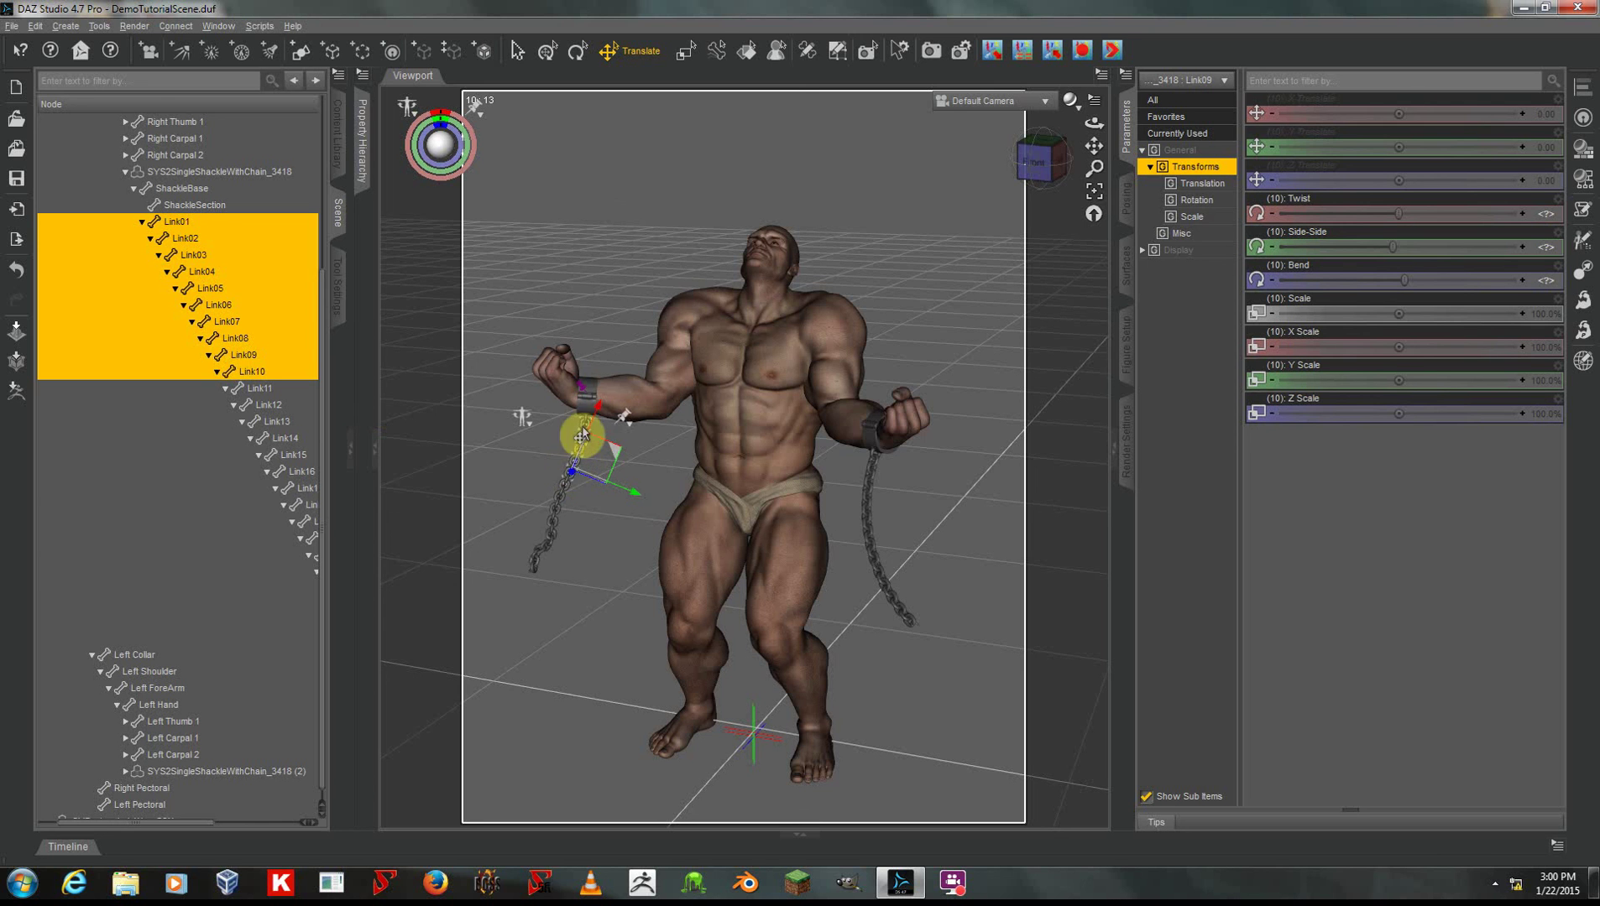
left_click(1126, 76)
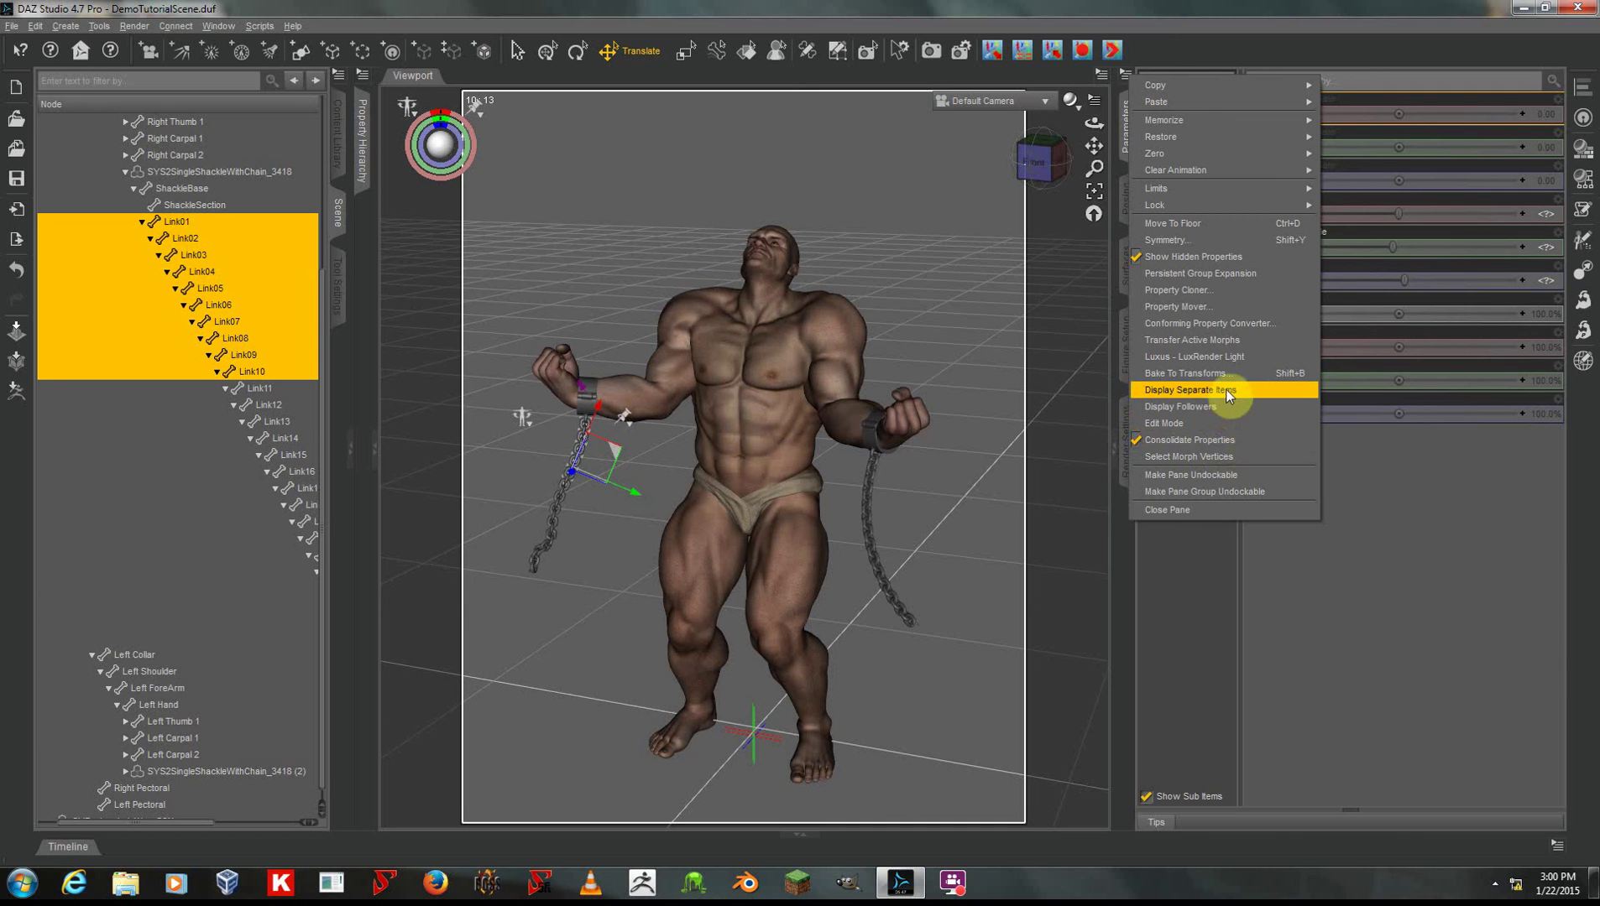
left_click(1431, 543)
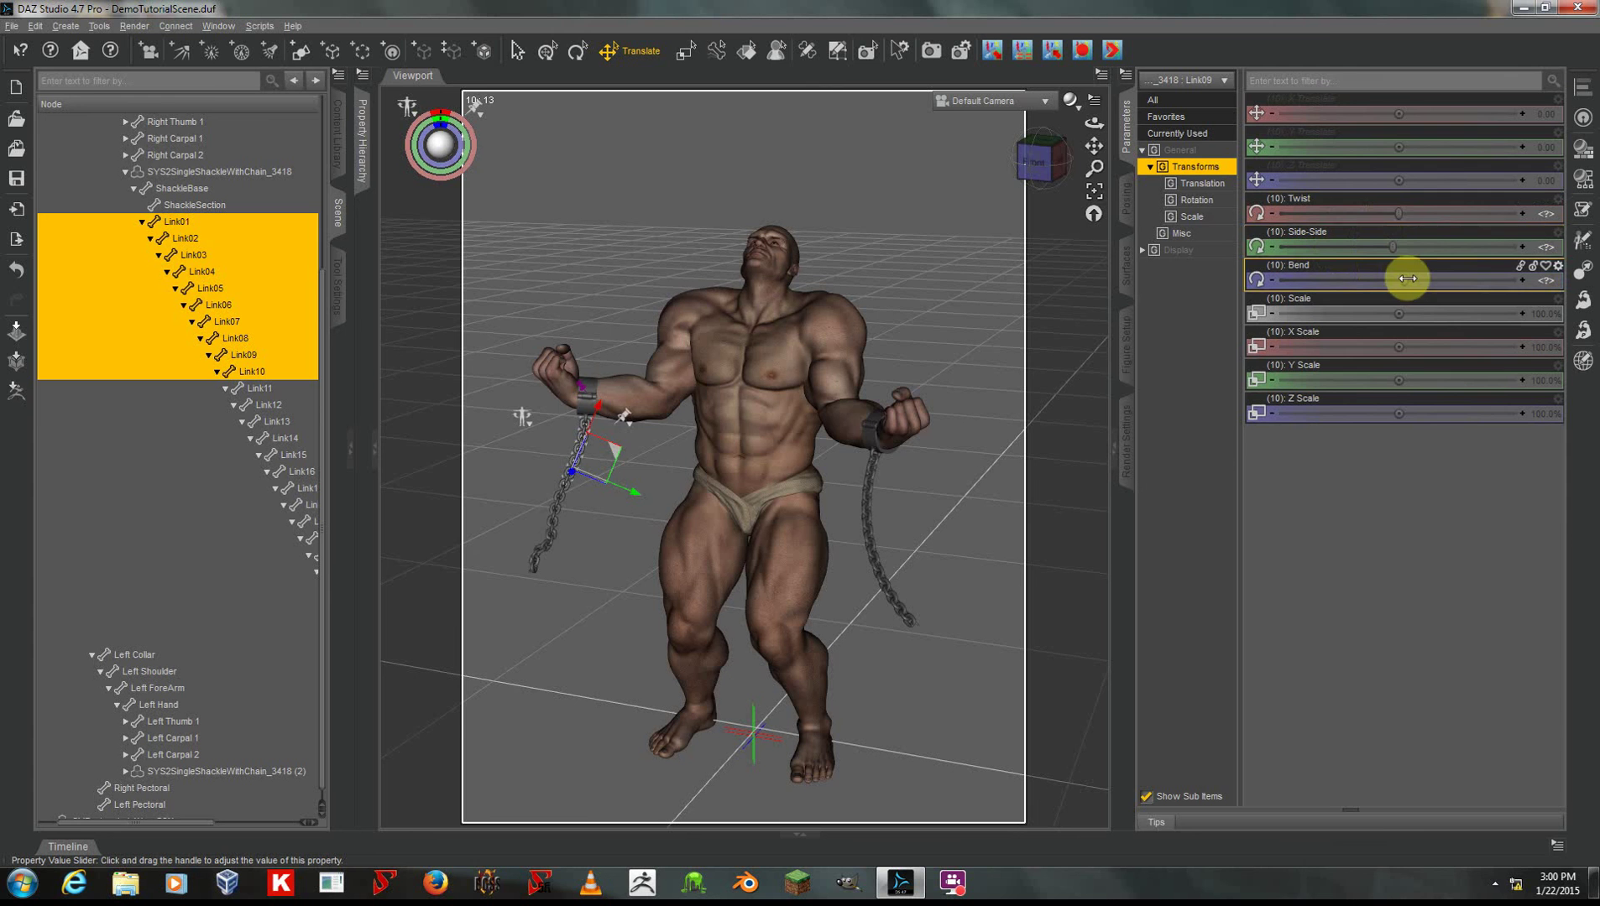
mouse_move(1408, 279)
left_mouse_down()
mouse_move(1328, 279)
mouse_move(1450, 291)
mouse_move(1402, 292)
mouse_move(1329, 246)
mouse_move(1467, 257)
mouse_move(1471, 271)
mouse_move(1382, 285)
mouse_move(1417, 279)
mouse_move(1404, 284)
left_mouse_up()
Step: Select Link08 through Link15 of the right wrist chain and set their shared Bend to -5.45
left_click(241, 339)
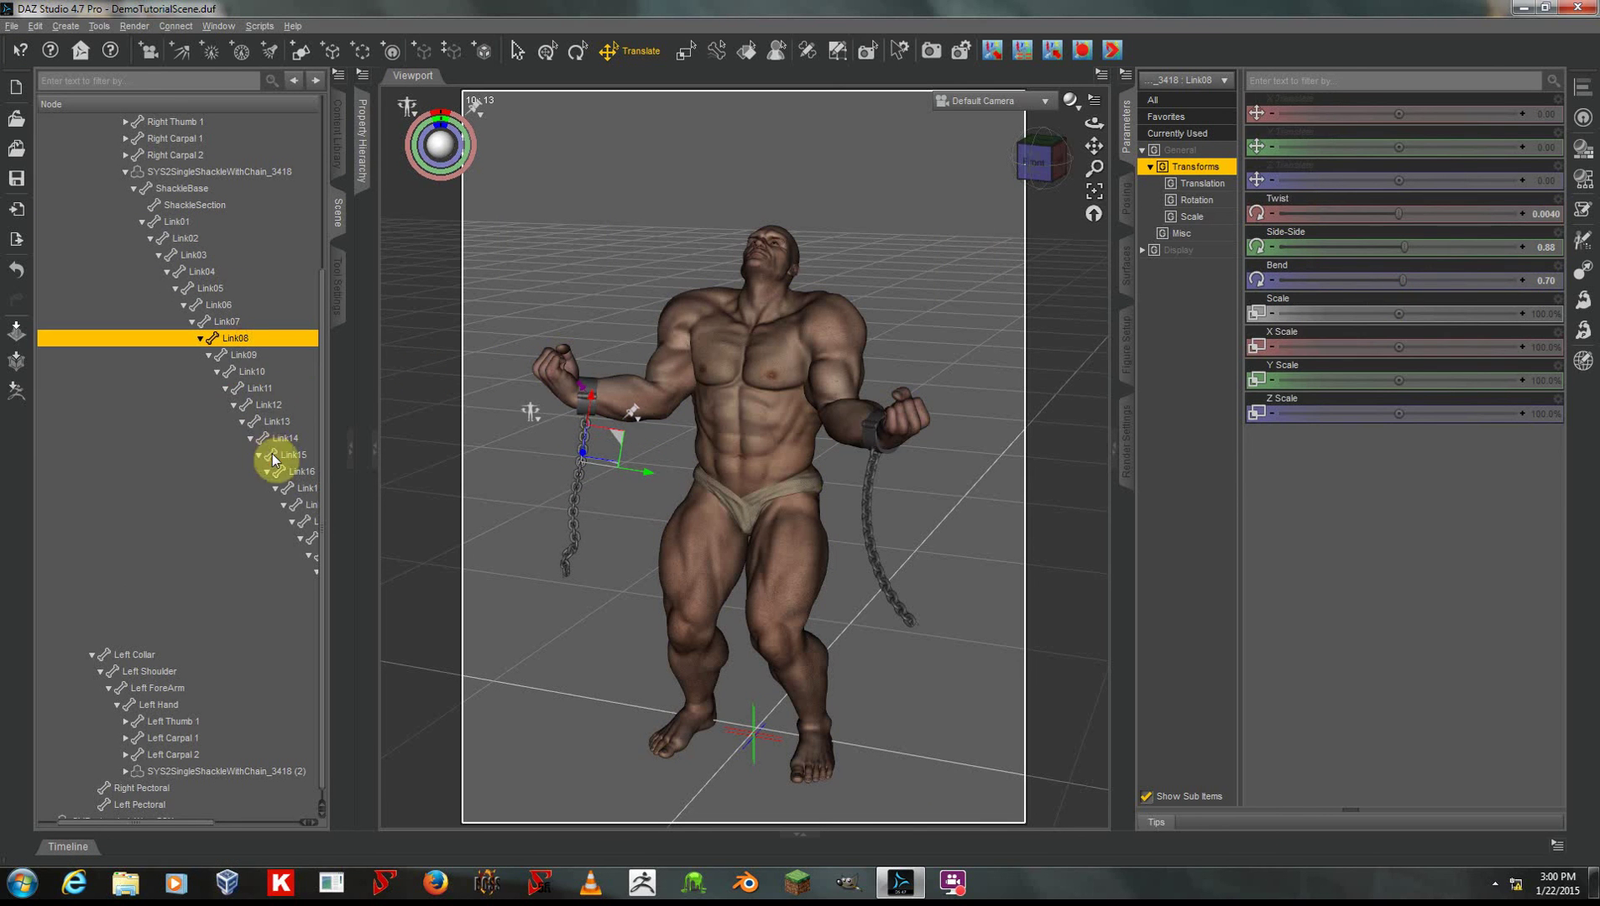
left_click(273, 454, "shift")
mouse_move(1391, 286)
left_mouse_down()
mouse_move(1329, 287)
mouse_move(1367, 289)
left_mouse_up()
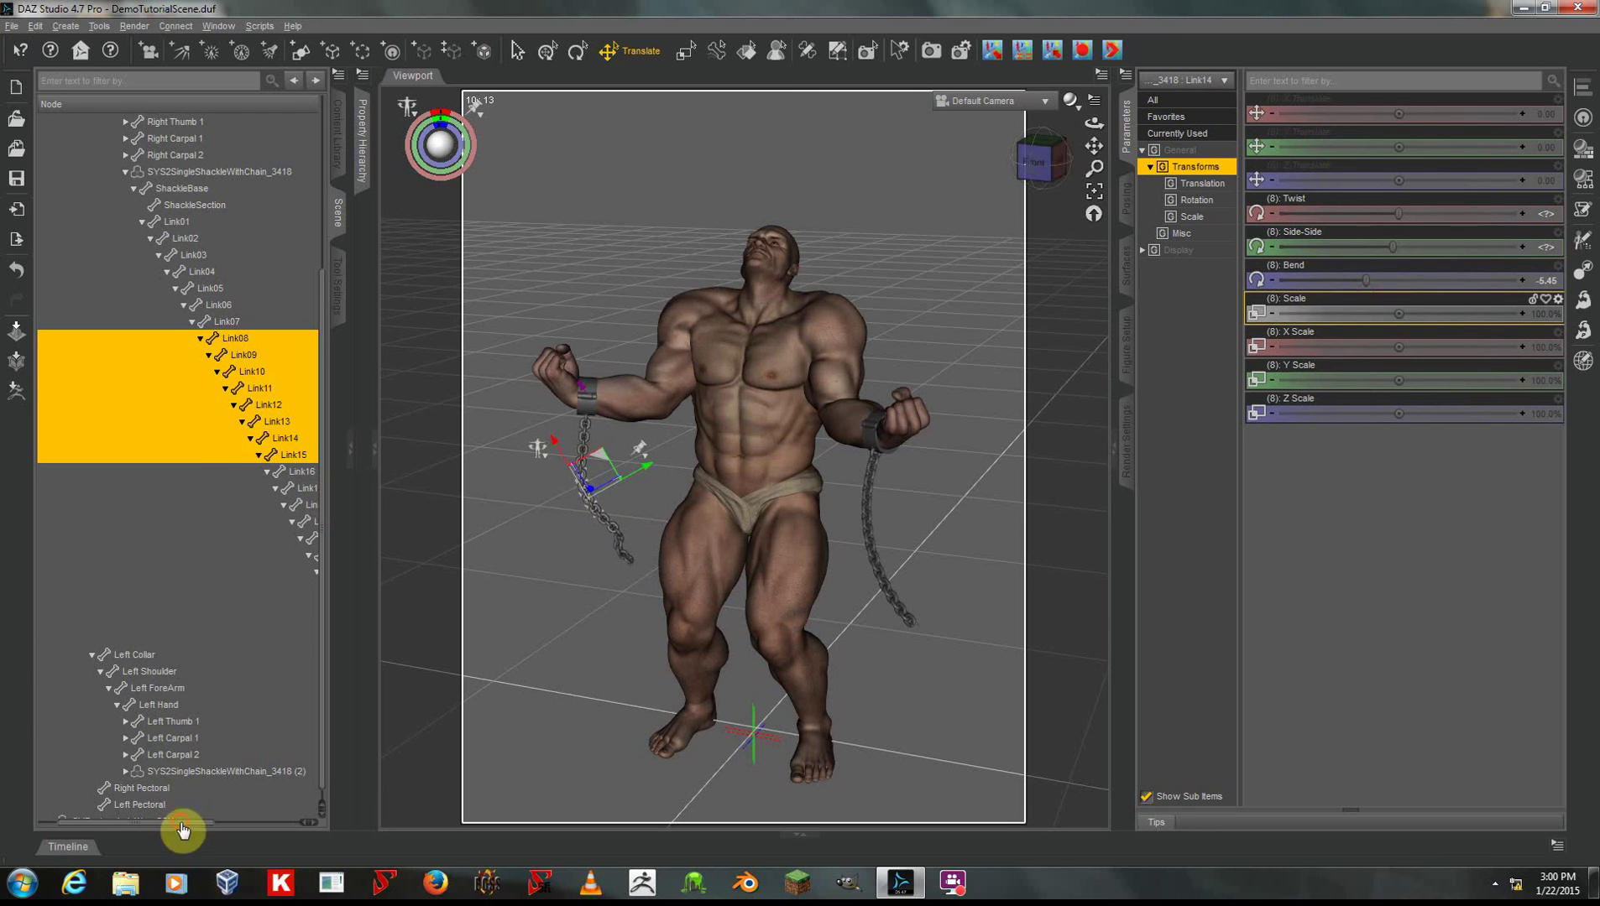
Step: Select Link16 through Link25 of the right wrist chain and set their shared Side-Side to -4.78
left_click_drag(180, 824, 263, 659)
left_click(275, 625)
left_click(255, 467, "shift")
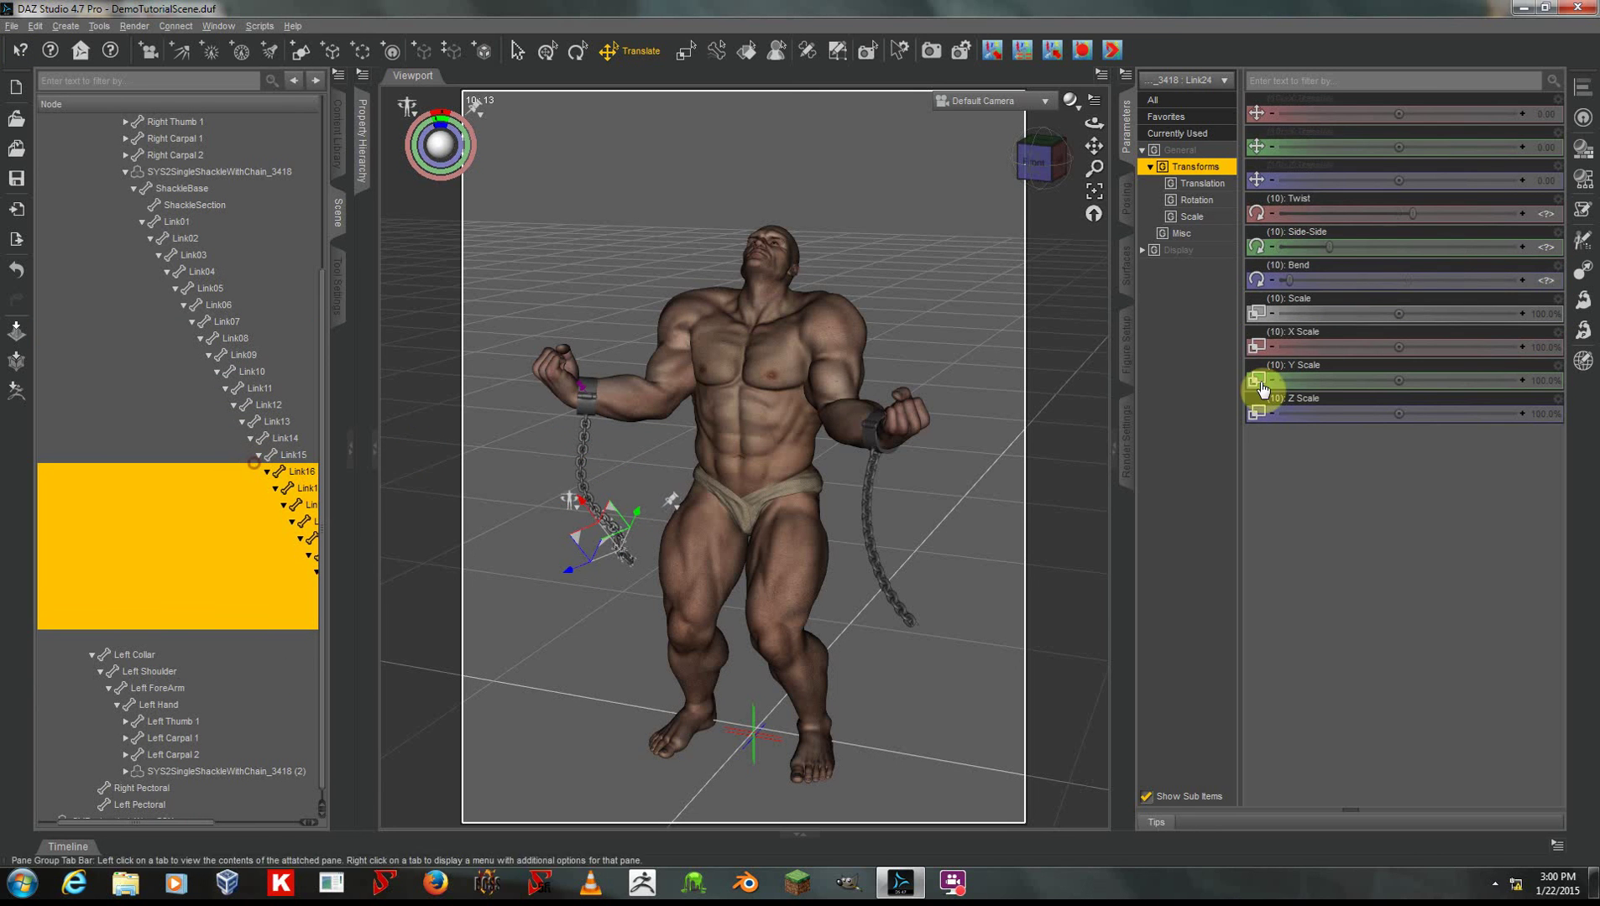
left_click_drag(1330, 247, 1366, 296)
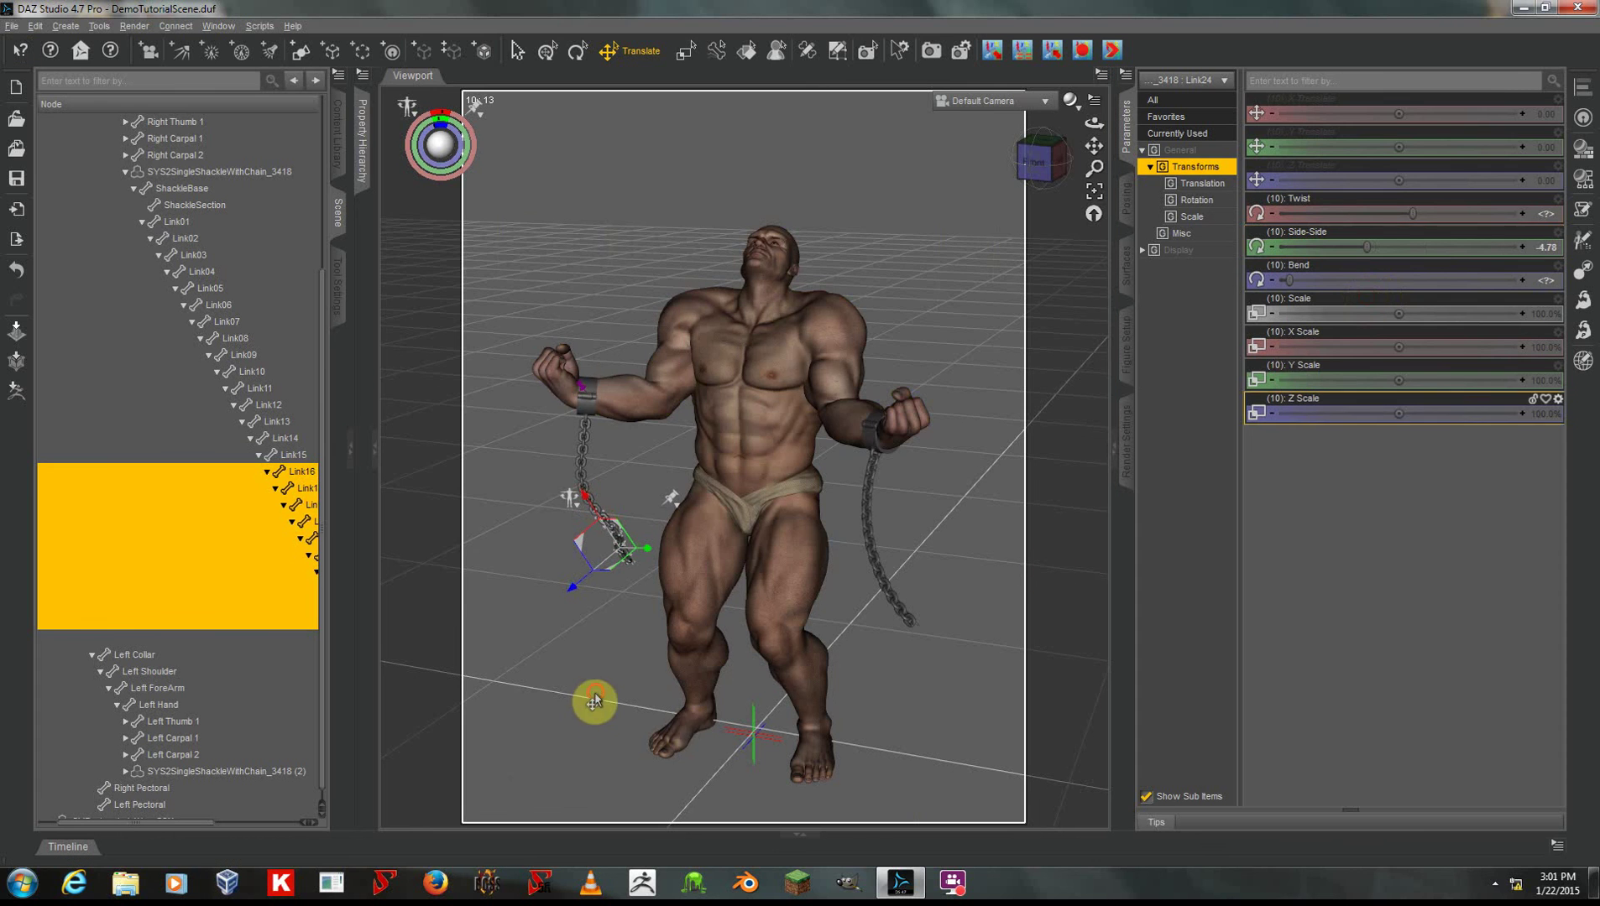
Step: Select the whole right wrist shackle figure and collapse its link hierarchy in the scene
left_click(623, 395)
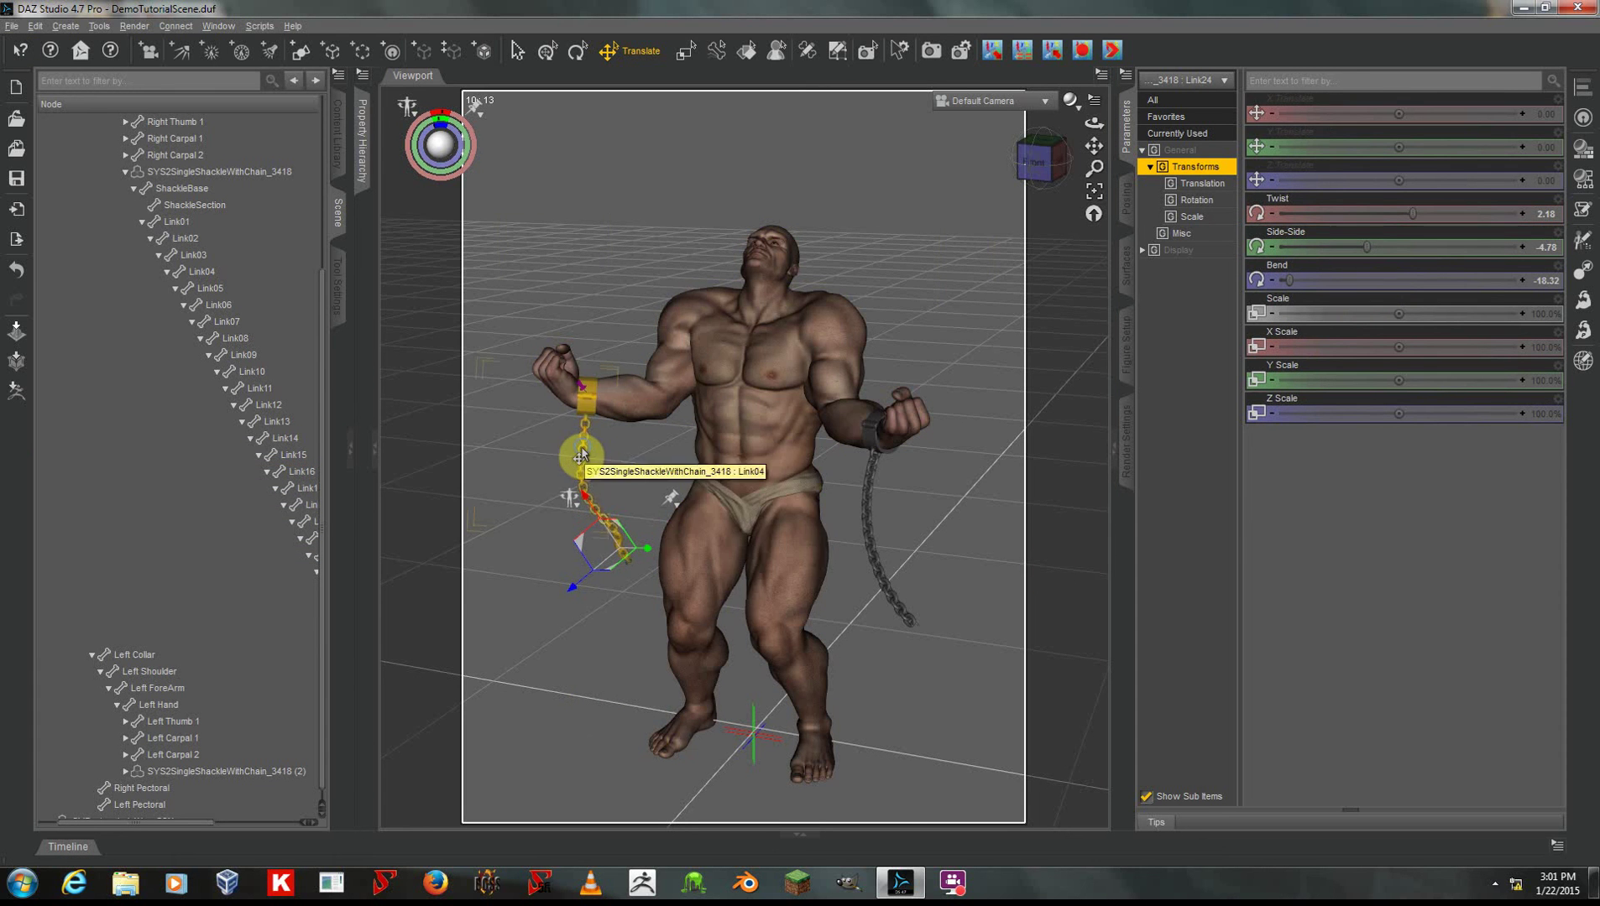
left_click_drag(588, 460, 615, 495)
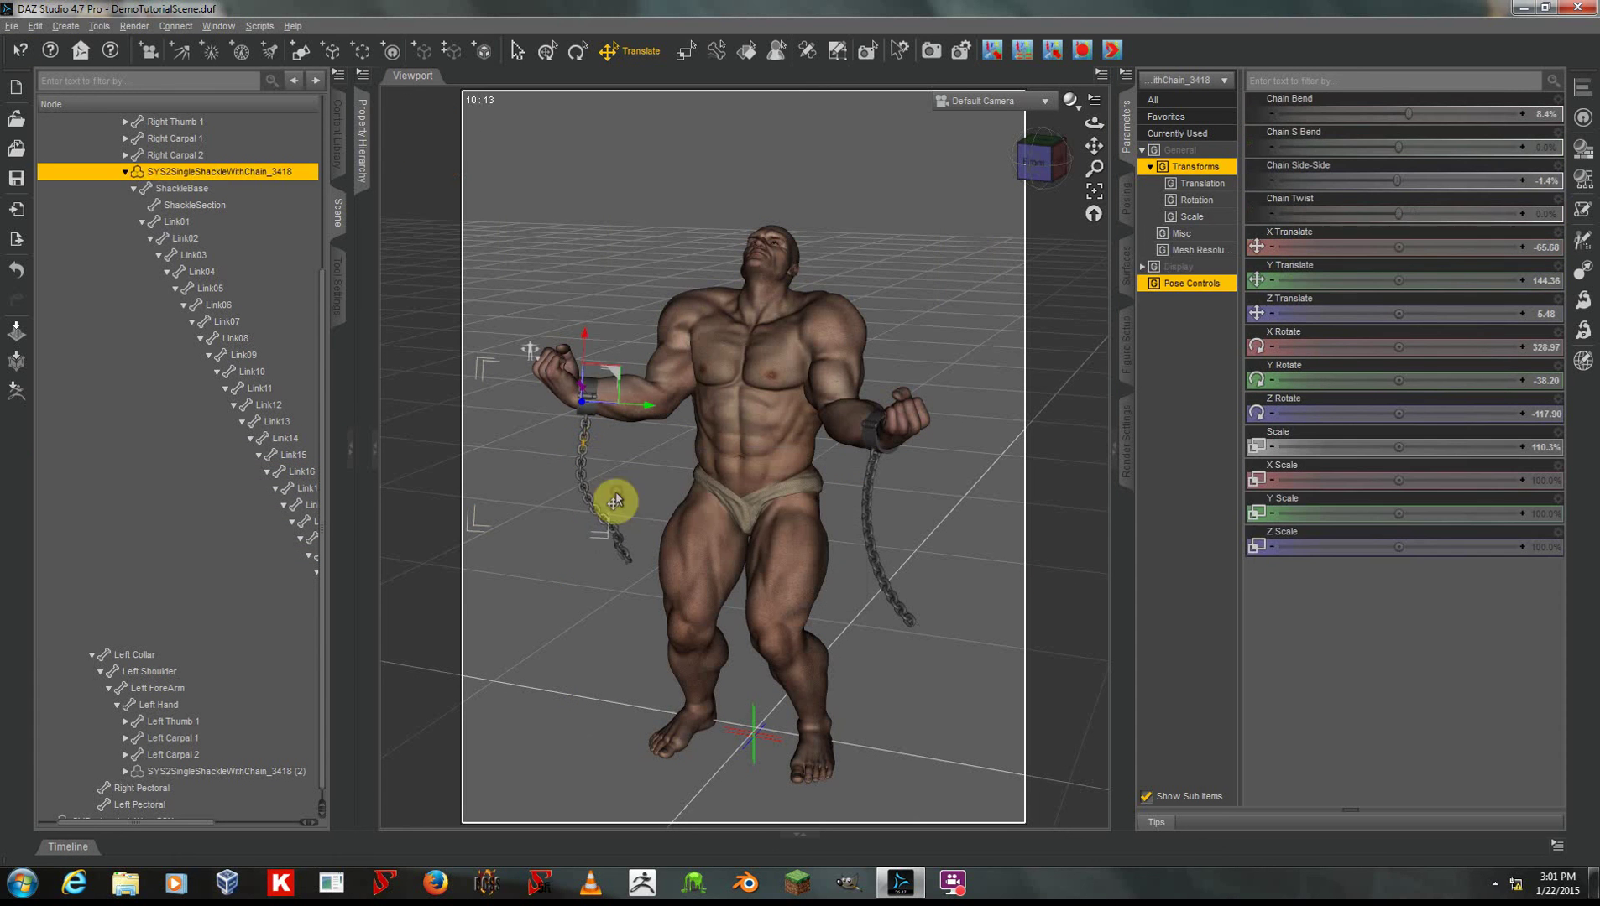
double_click(174, 172)
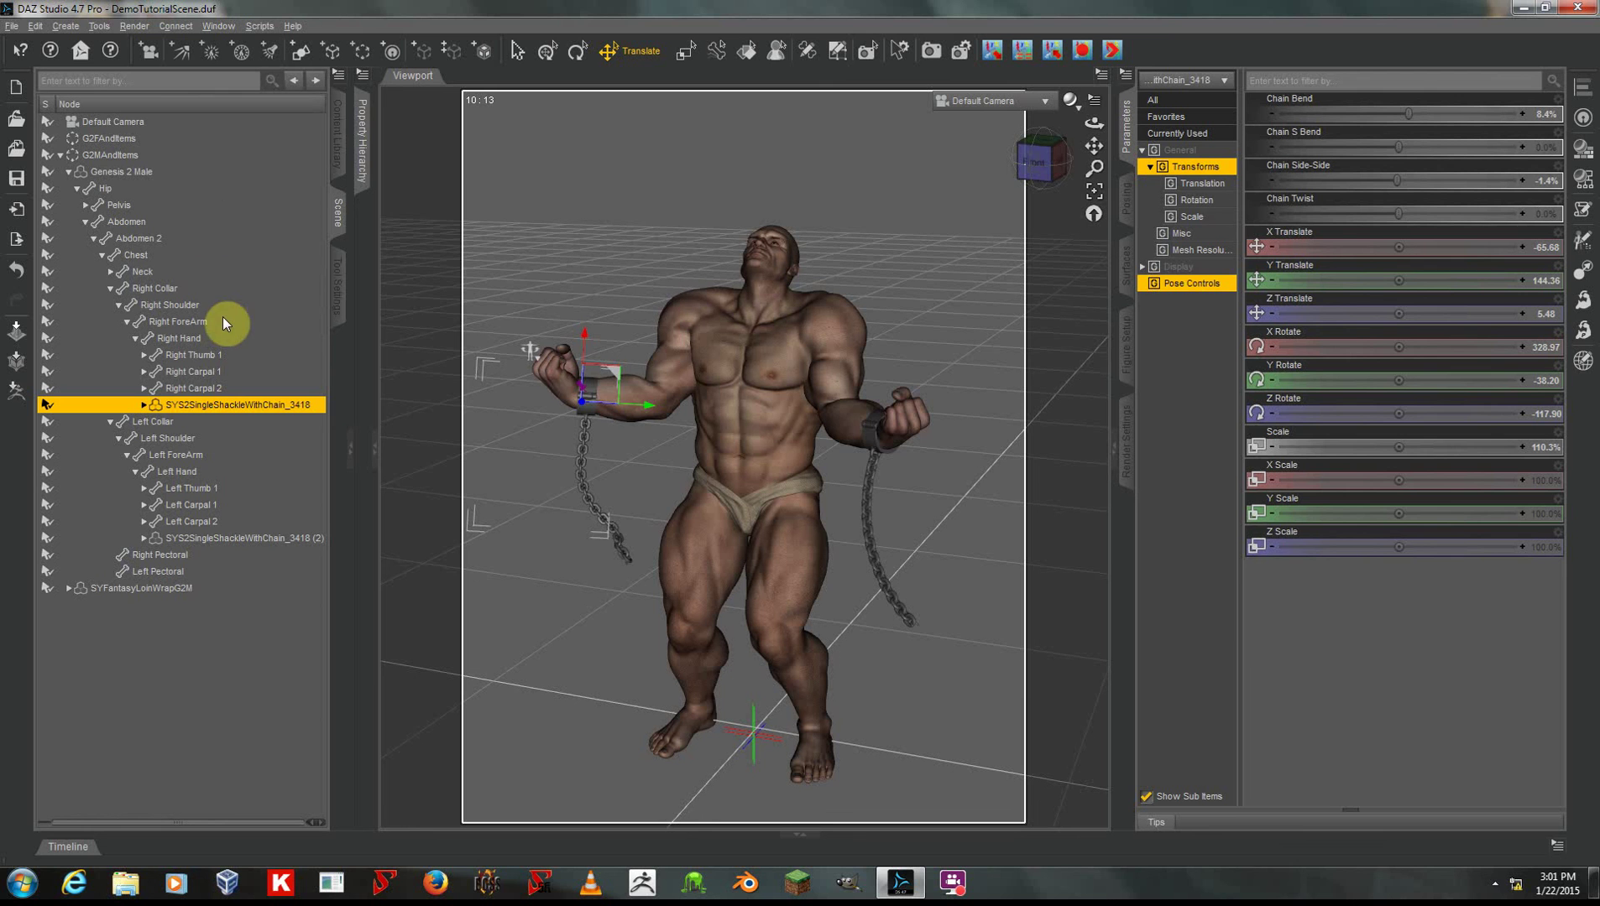
Step: Bend the male figure's Left Thigh and Left Shin together through their shared Bend, and undo the change
double_click(183, 209)
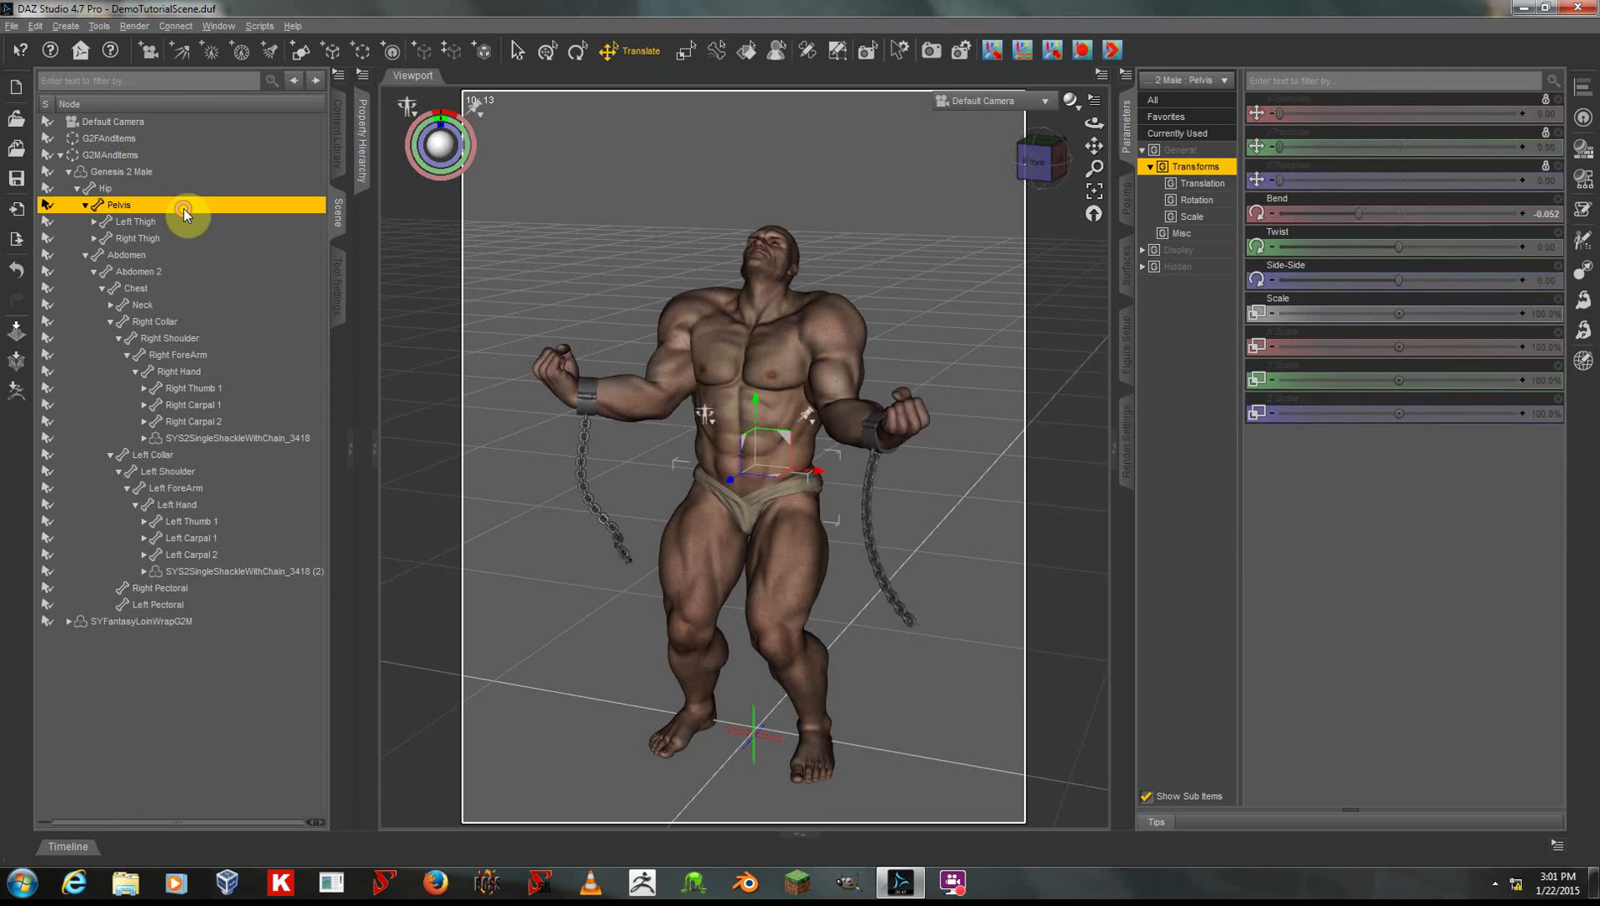
left_click(192, 226)
left_click(192, 236, "ctrl")
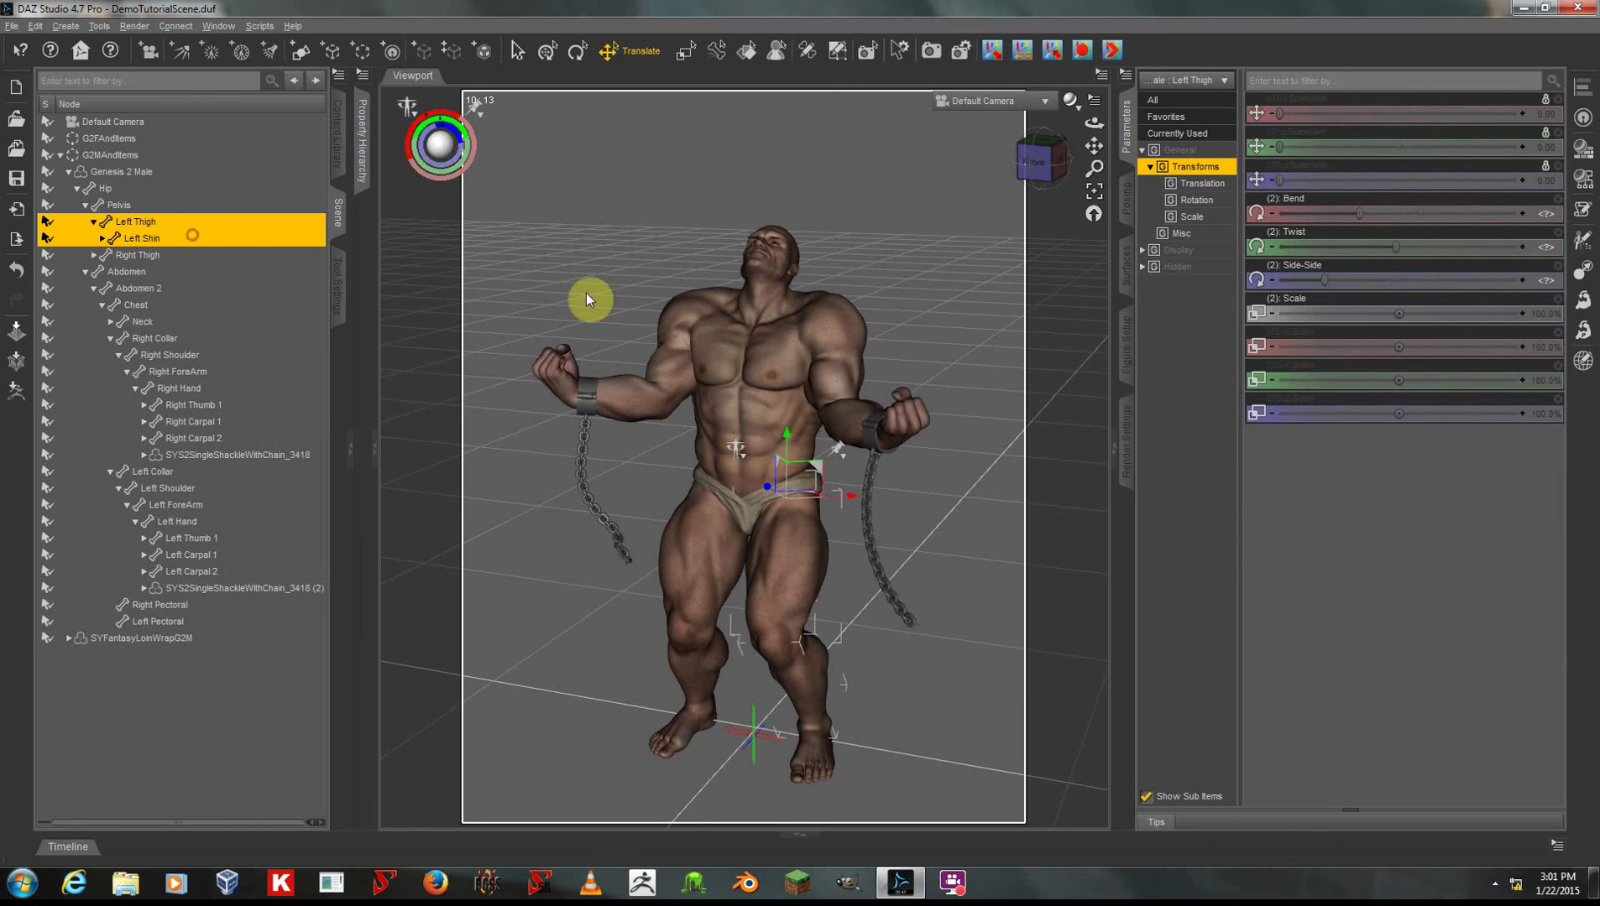
left_click_drag(1368, 214, 1432, 248)
key("ctrl+z")
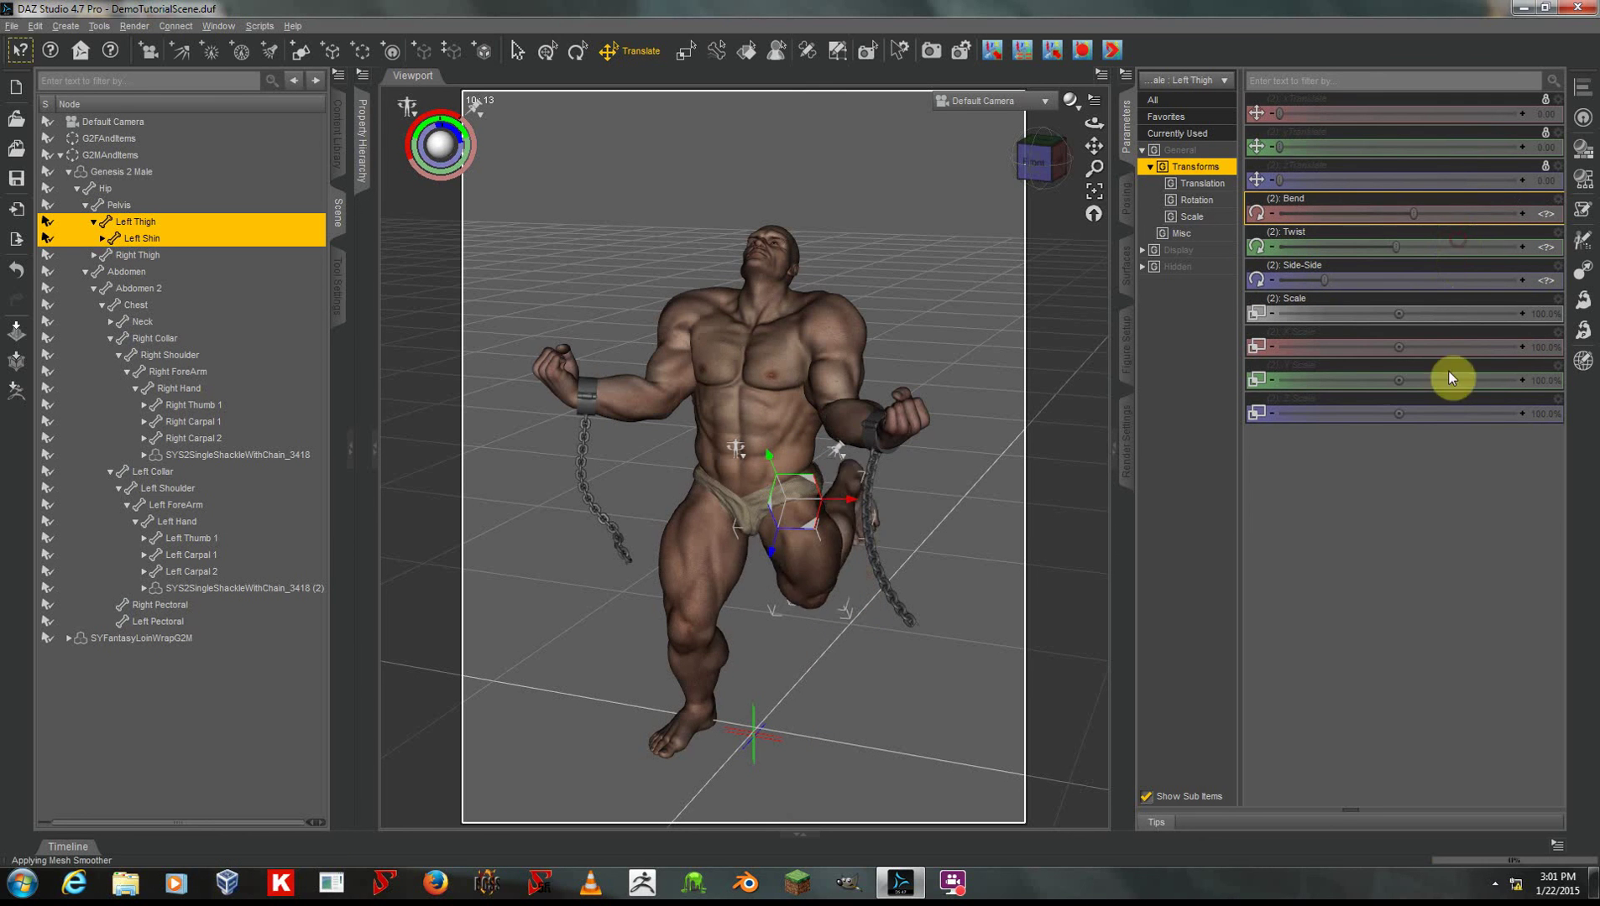